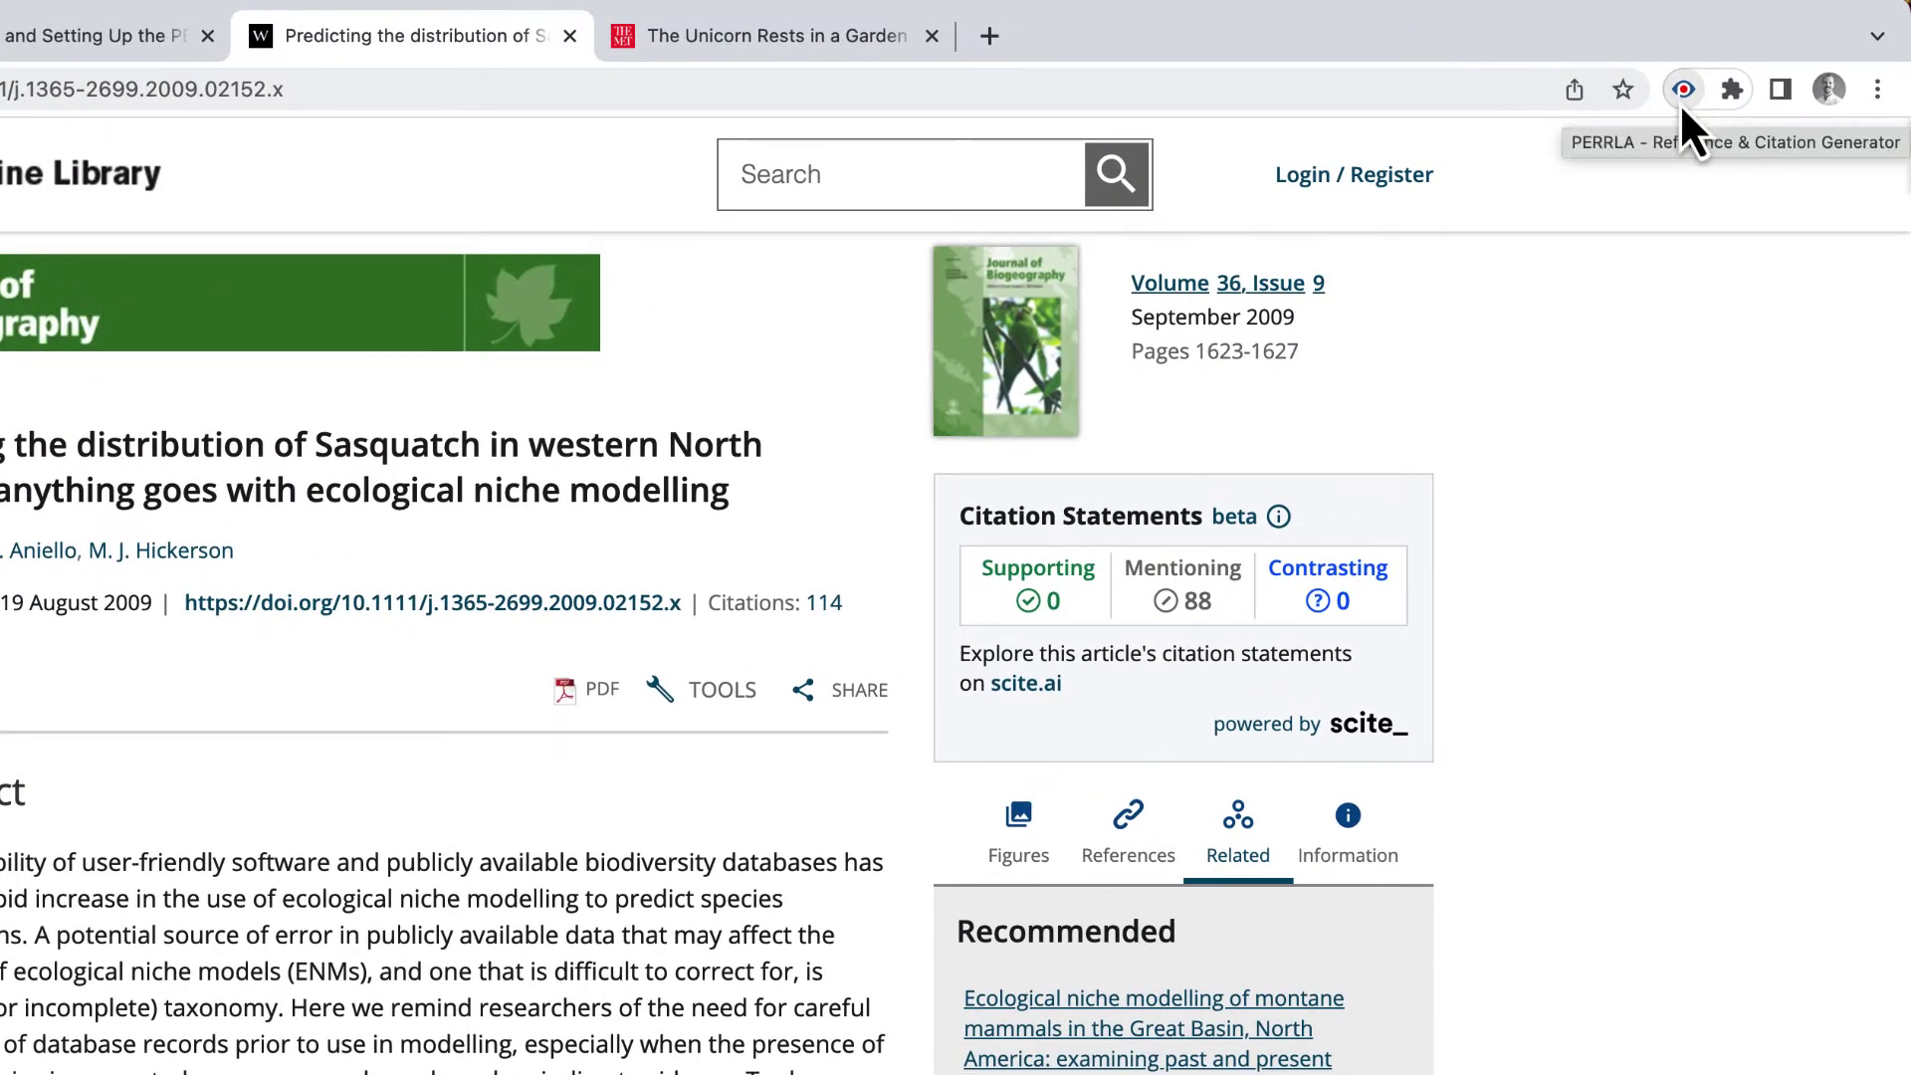
Start a new reference in the PERRLA extension by using the current journal article page.
{"action": "left_click", "coordinate": [1682, 92]}
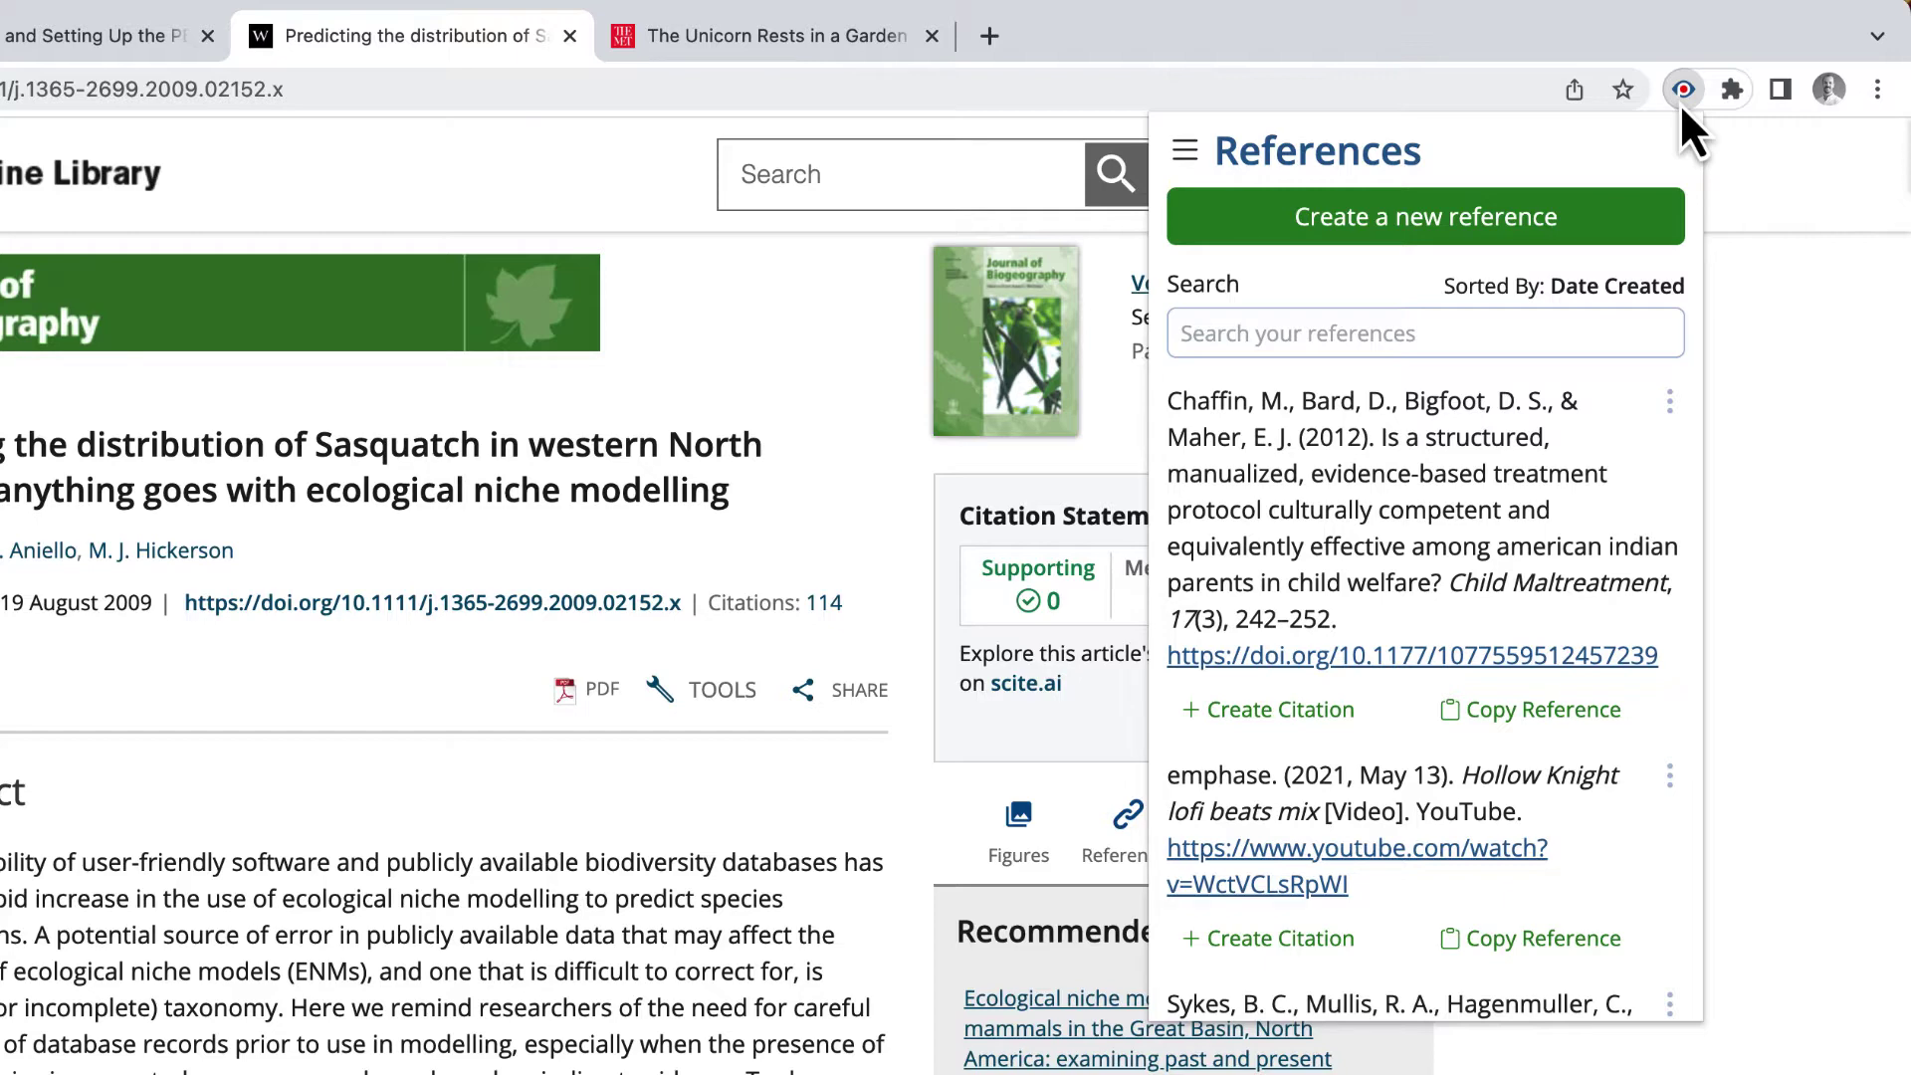
{"action": "left_click", "coordinate": [1440, 237]}
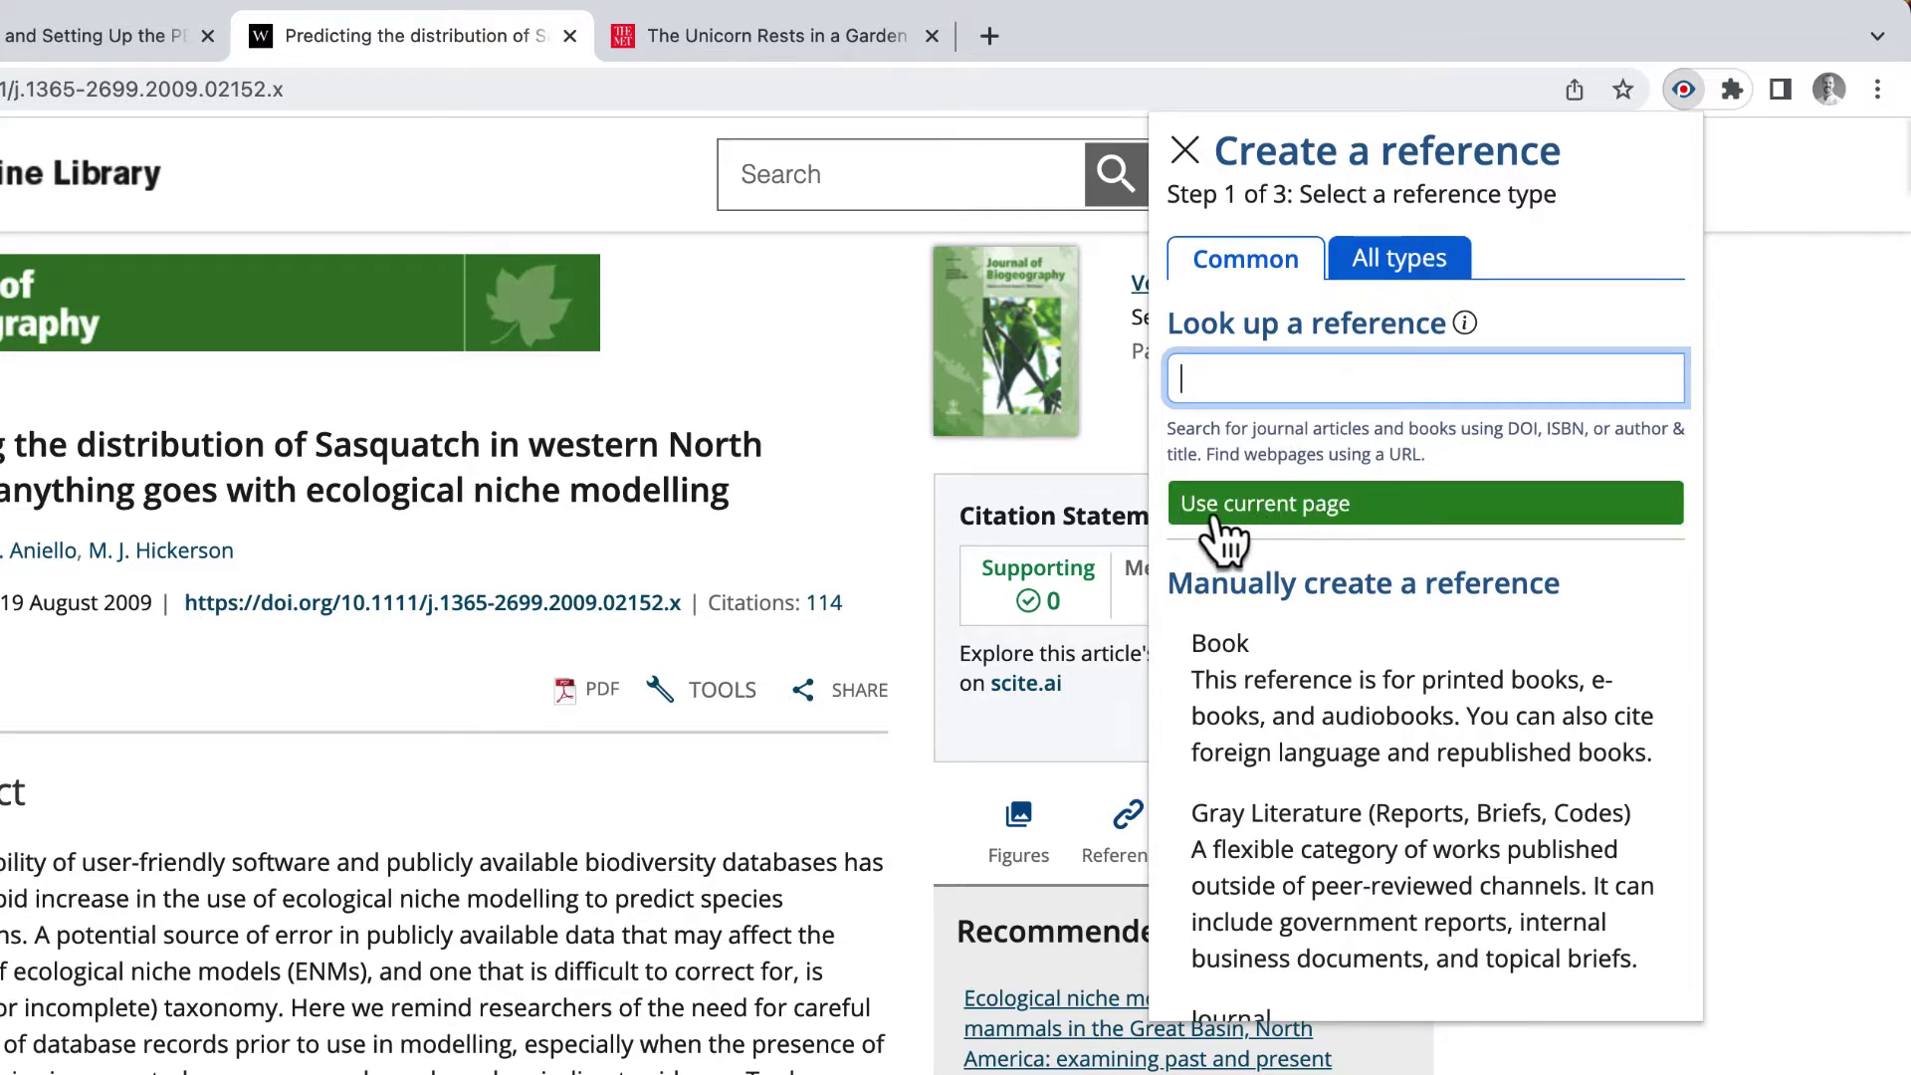
{"action": "left_click", "coordinate": [1364, 525]}
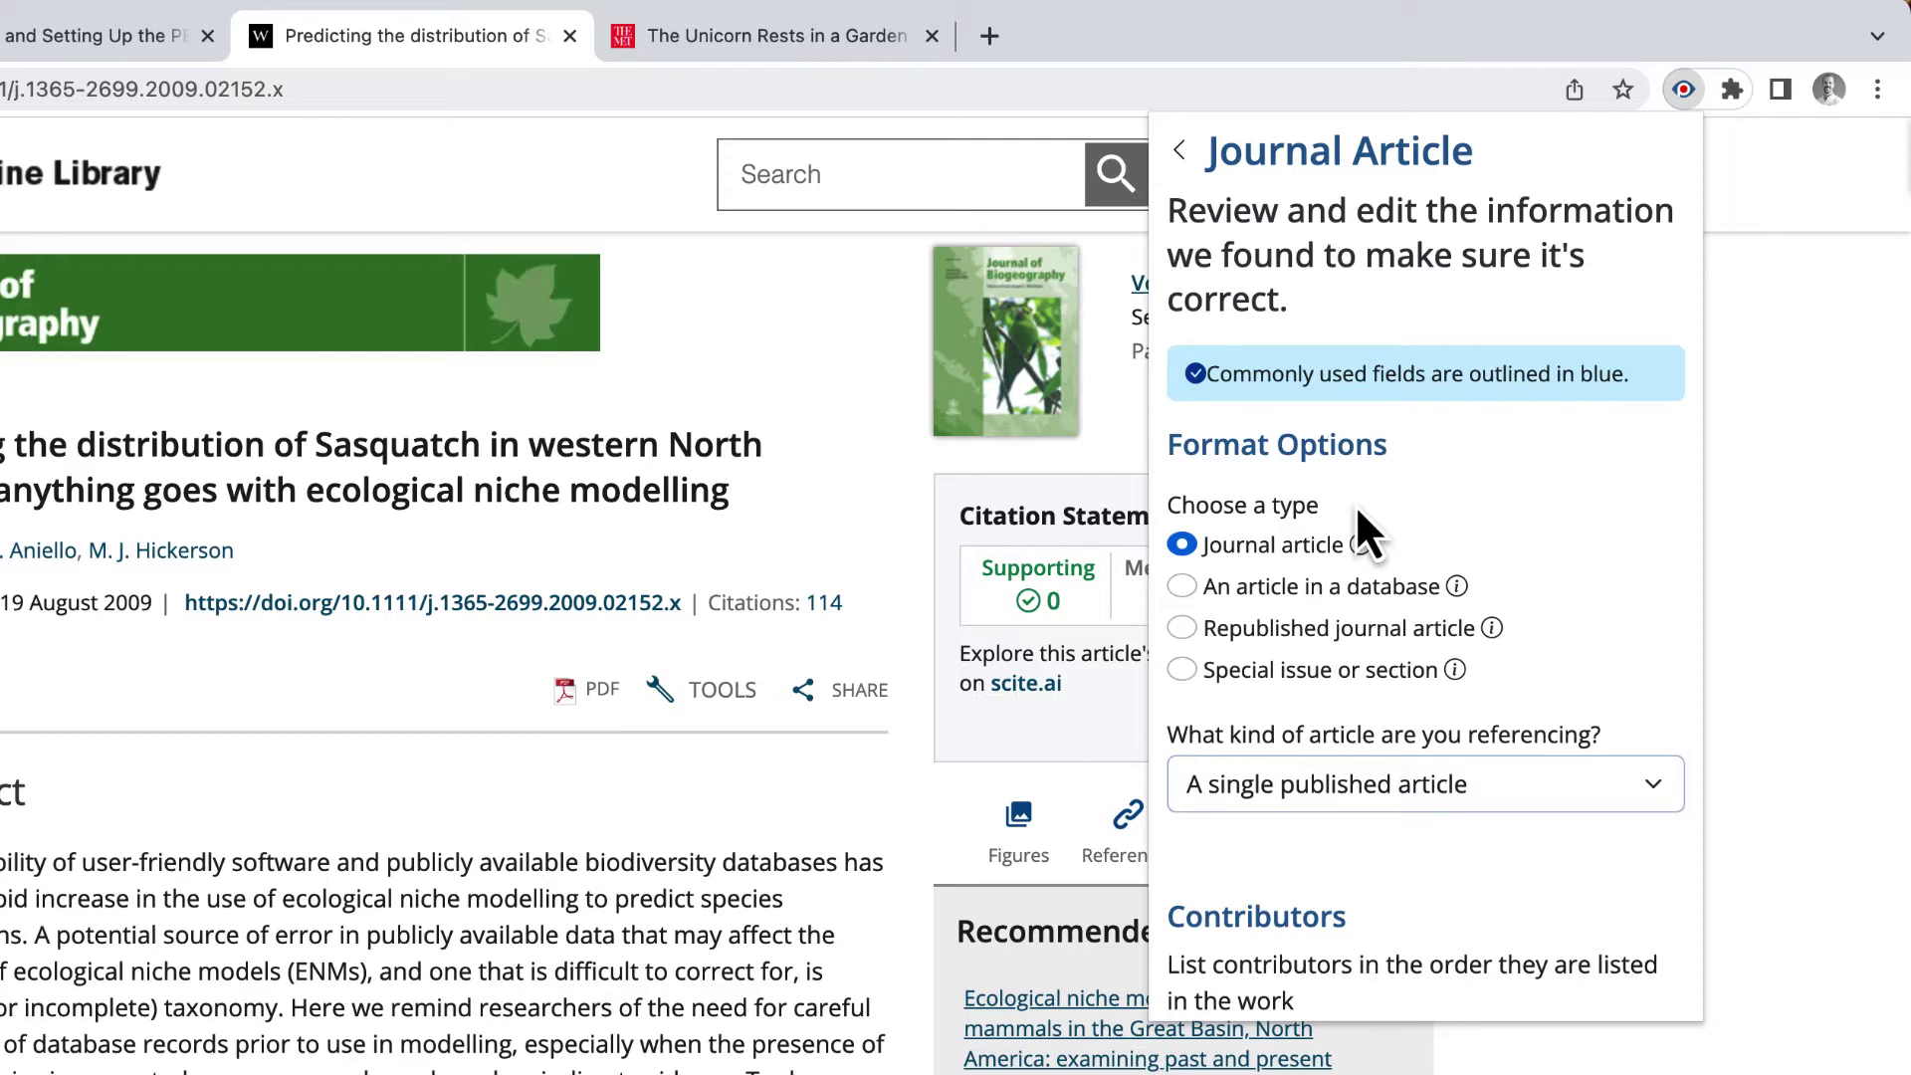
Review the retrieved format options, contributors and publication information of the journal article for accuracy.
{"action": "scroll", "coordinate": [1359, 513], "scroll_direction": "down", "scroll_amount": 6}
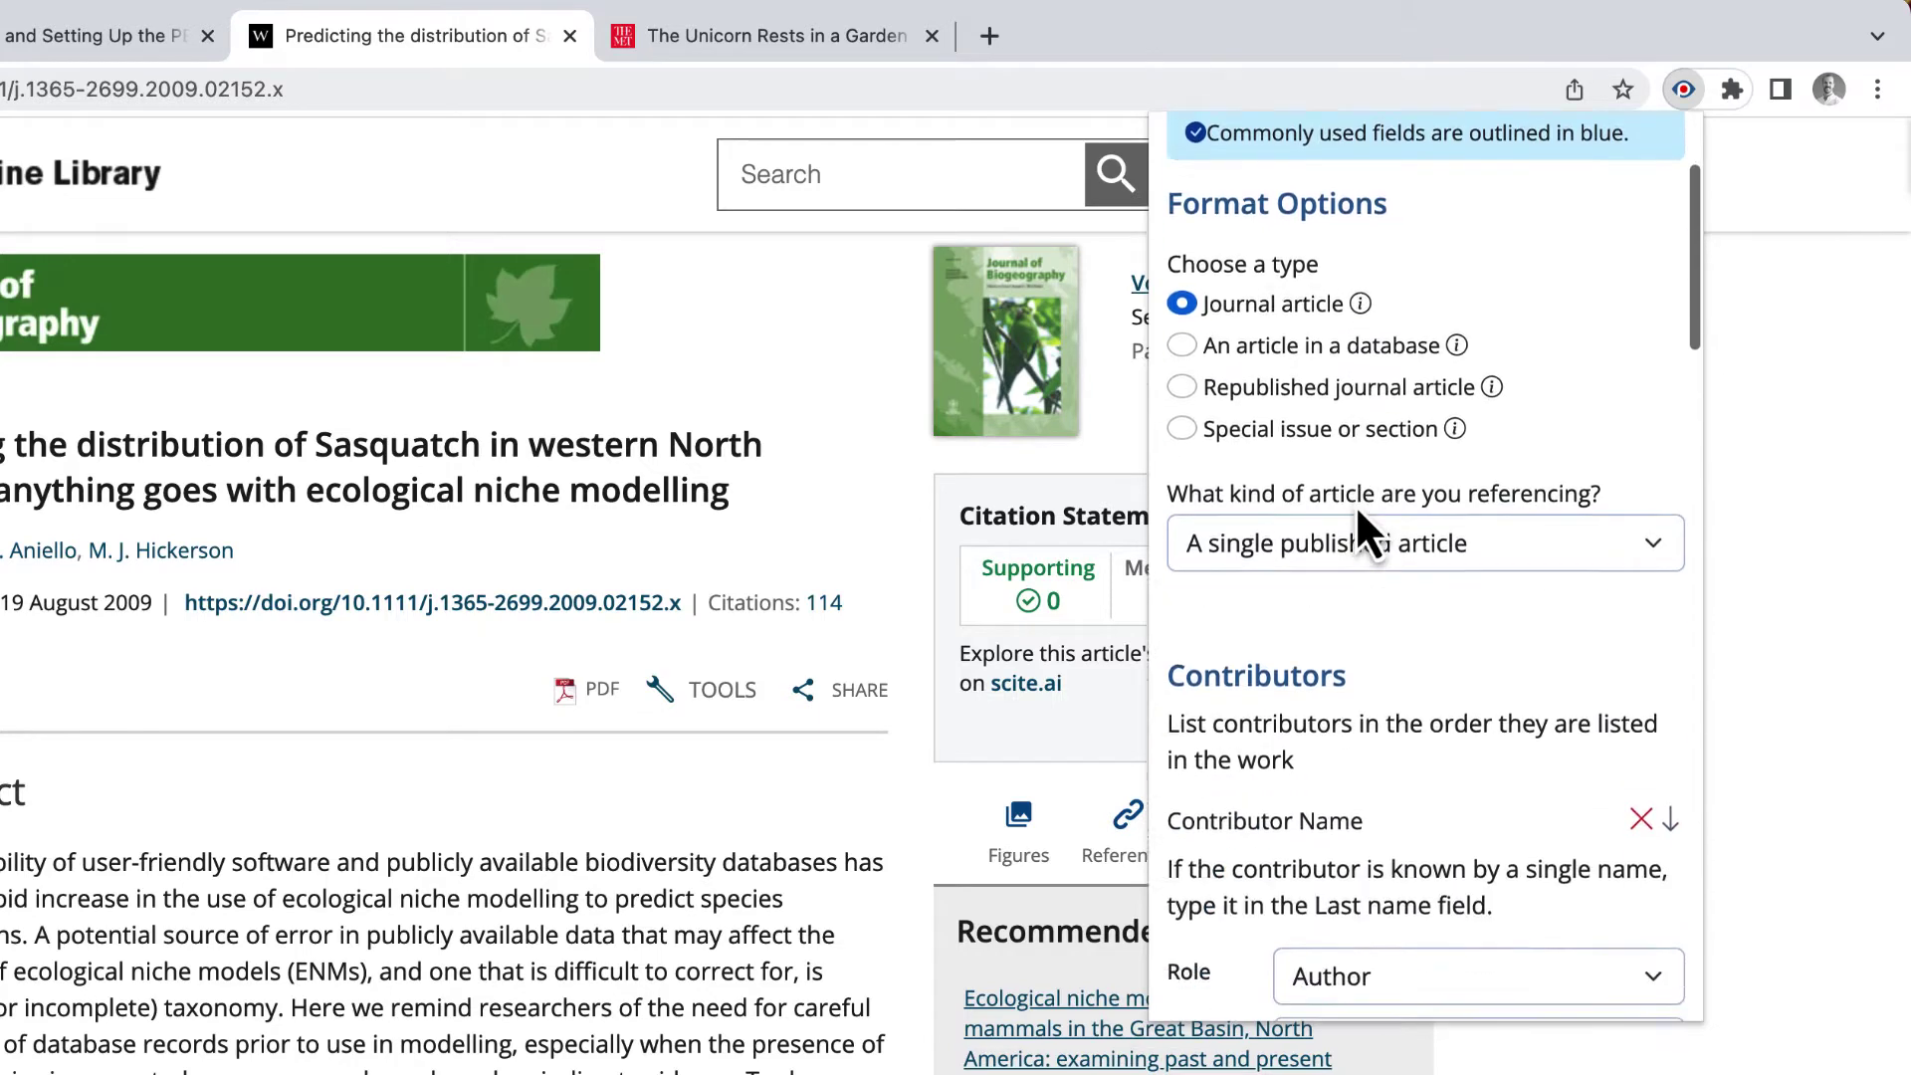
{"action": "scroll", "coordinate": [1356, 508], "scroll_direction": "down", "scroll_amount": 2}
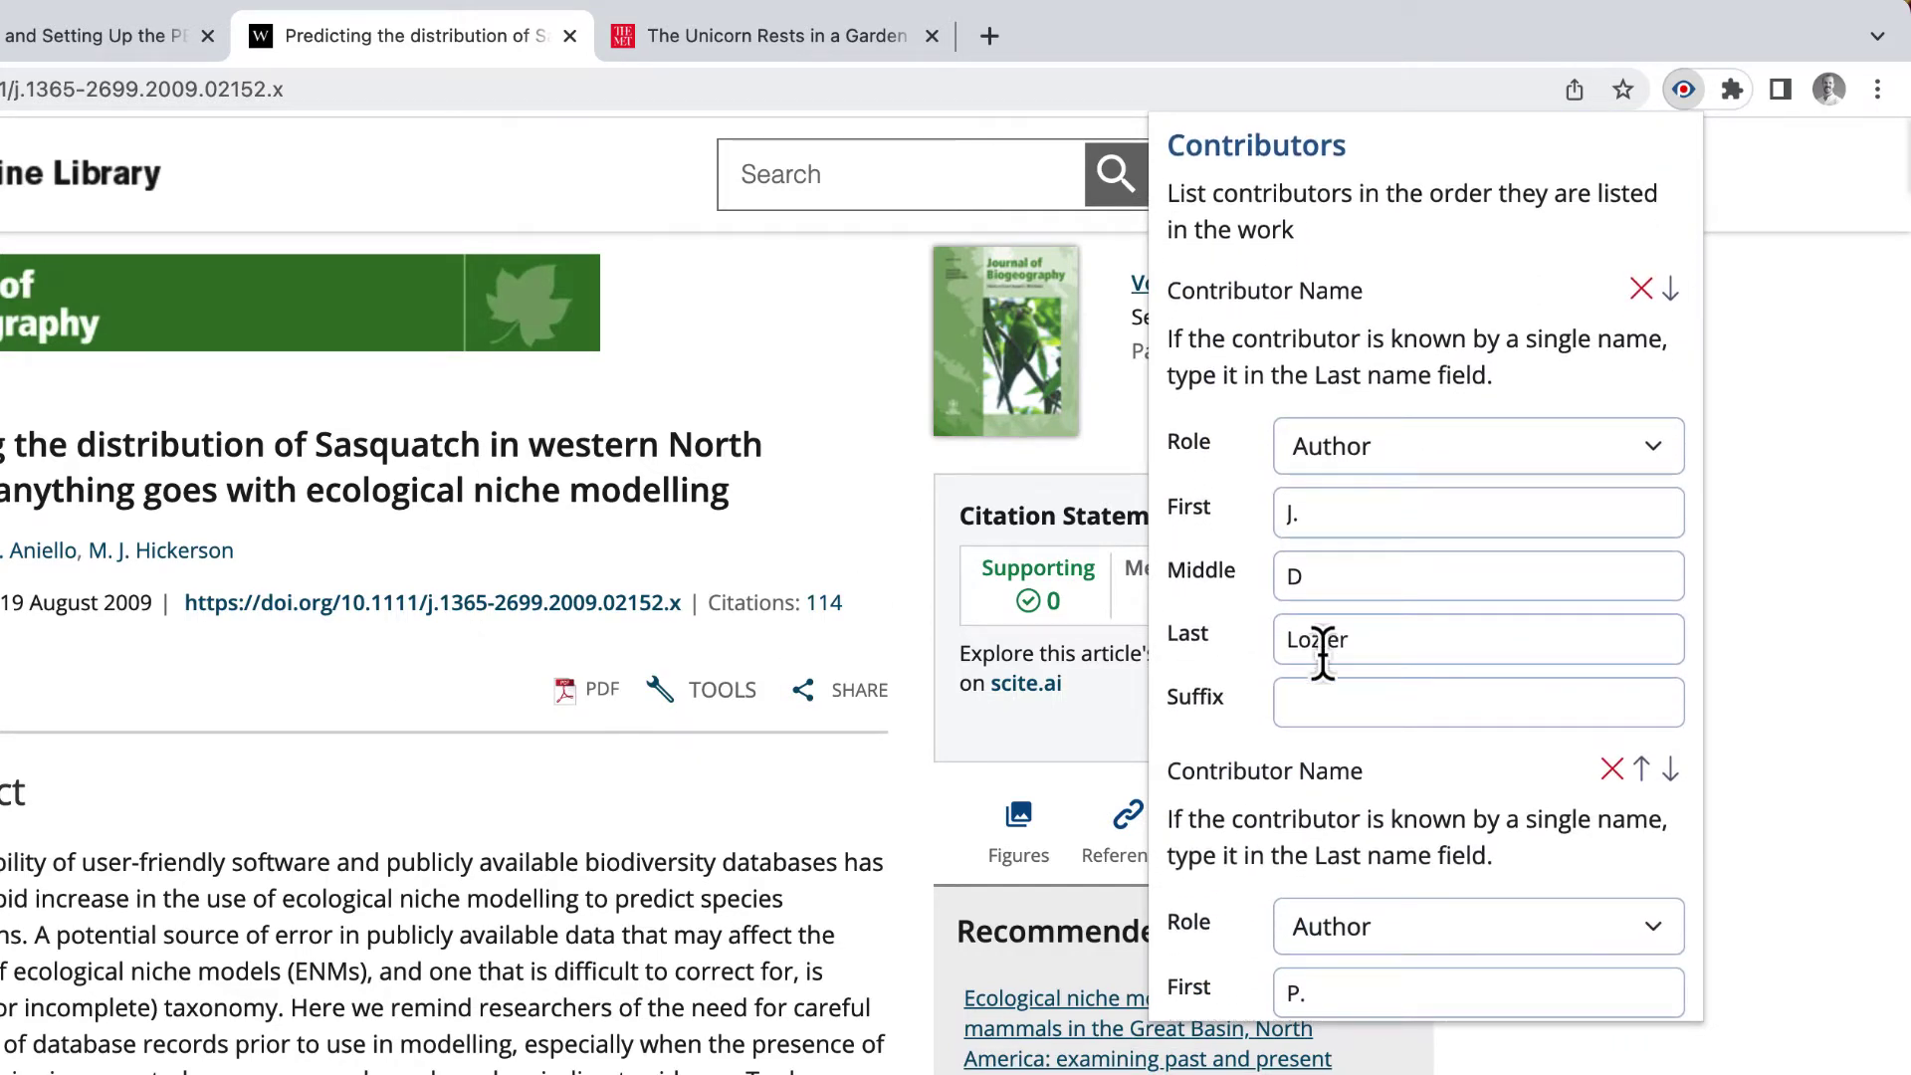
{"action": "scroll", "coordinate": [1322, 647], "scroll_direction": "down", "scroll_amount": 5}
{"action": "scroll", "coordinate": [1322, 653], "scroll_direction": "down", "scroll_amount": 3}
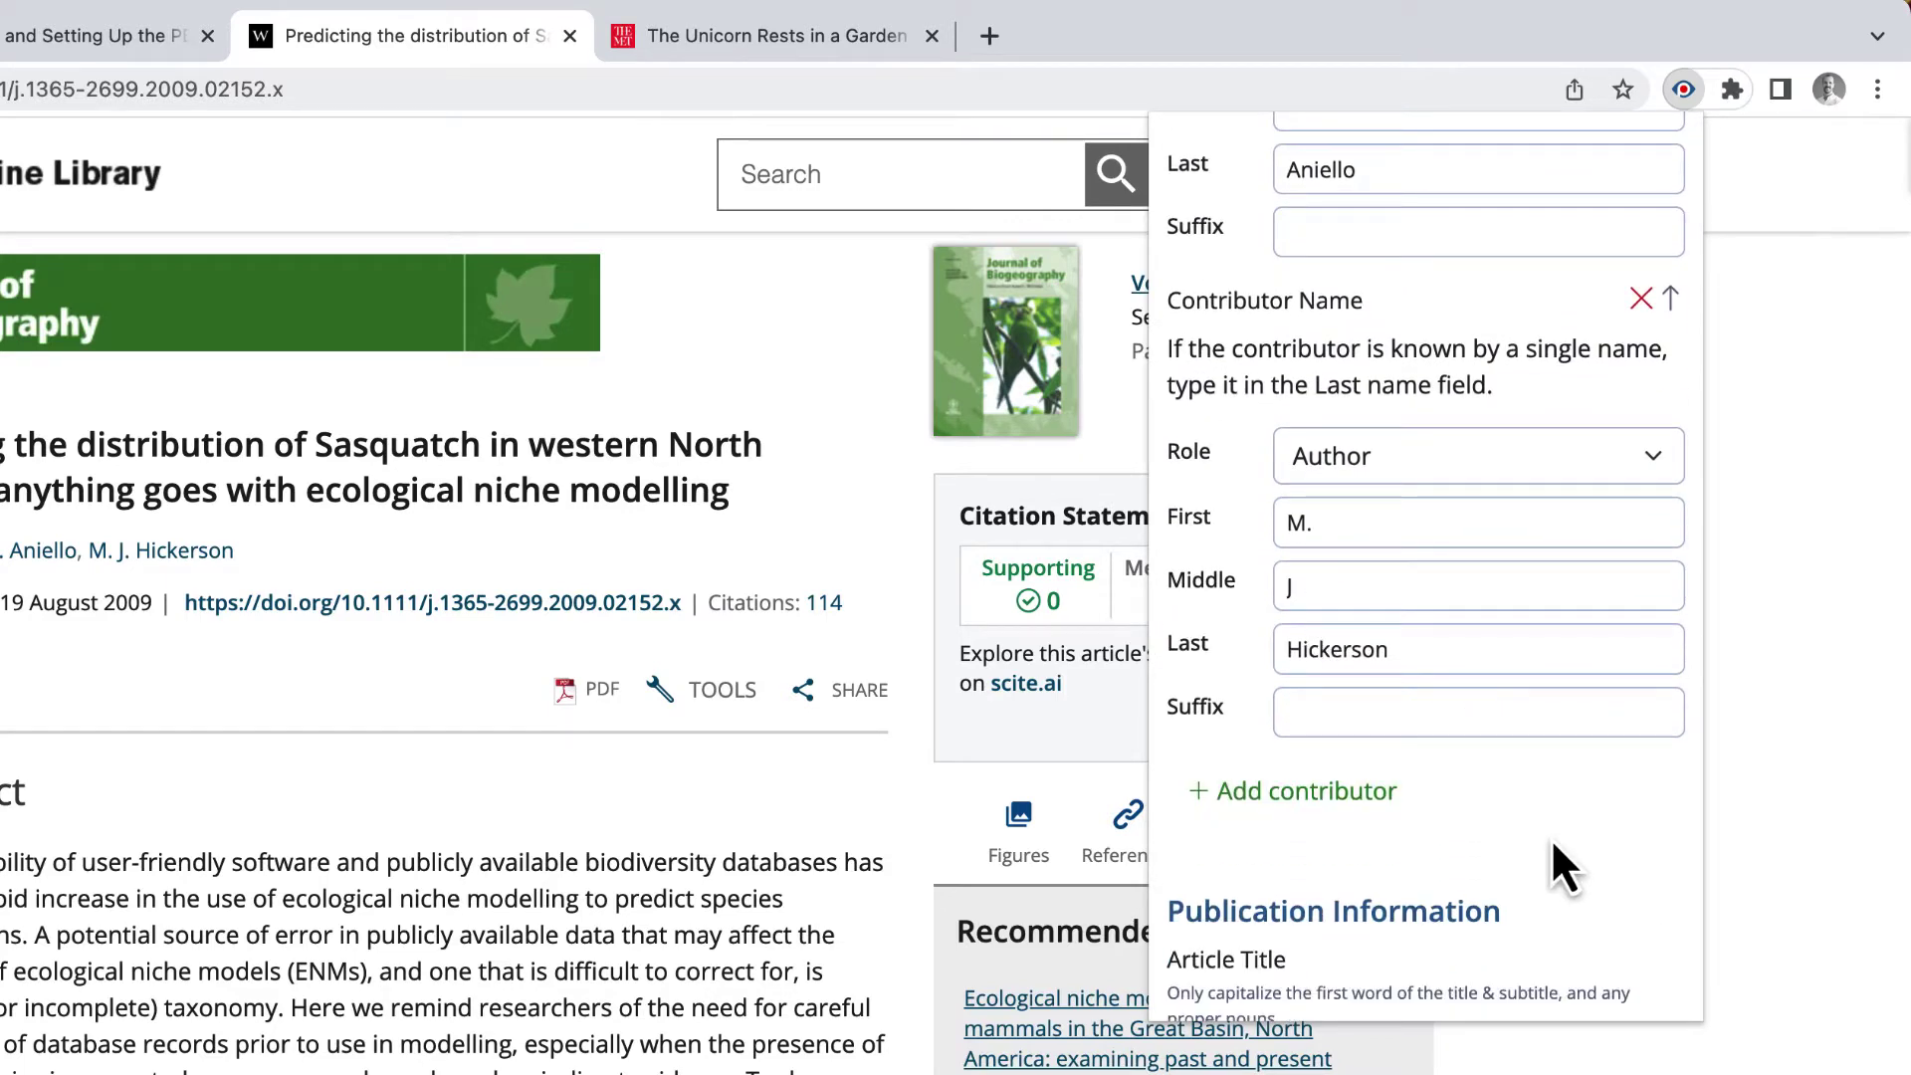
{"action": "scroll", "coordinate": [1553, 844], "scroll_direction": "down", "scroll_amount": 5}
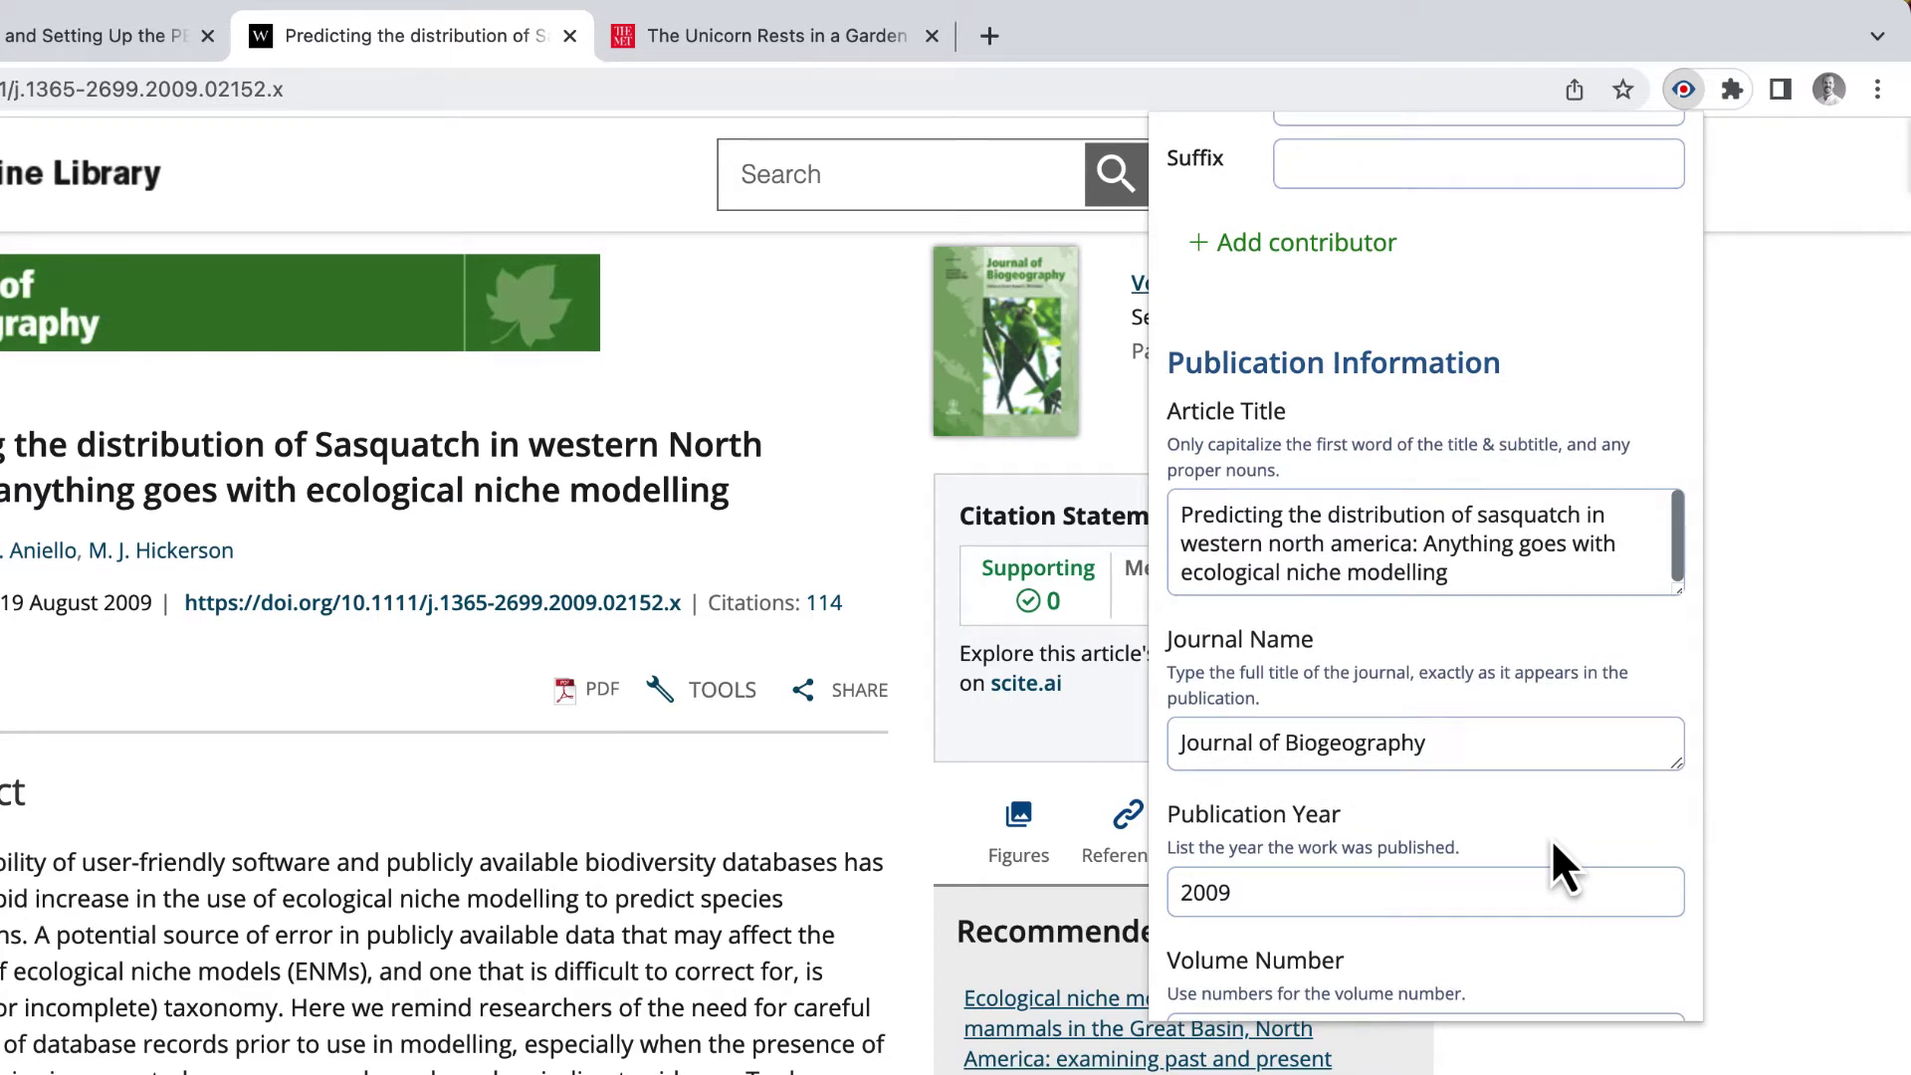
{"action": "scroll", "coordinate": [1553, 845], "scroll_direction": "down", "scroll_amount": 3}
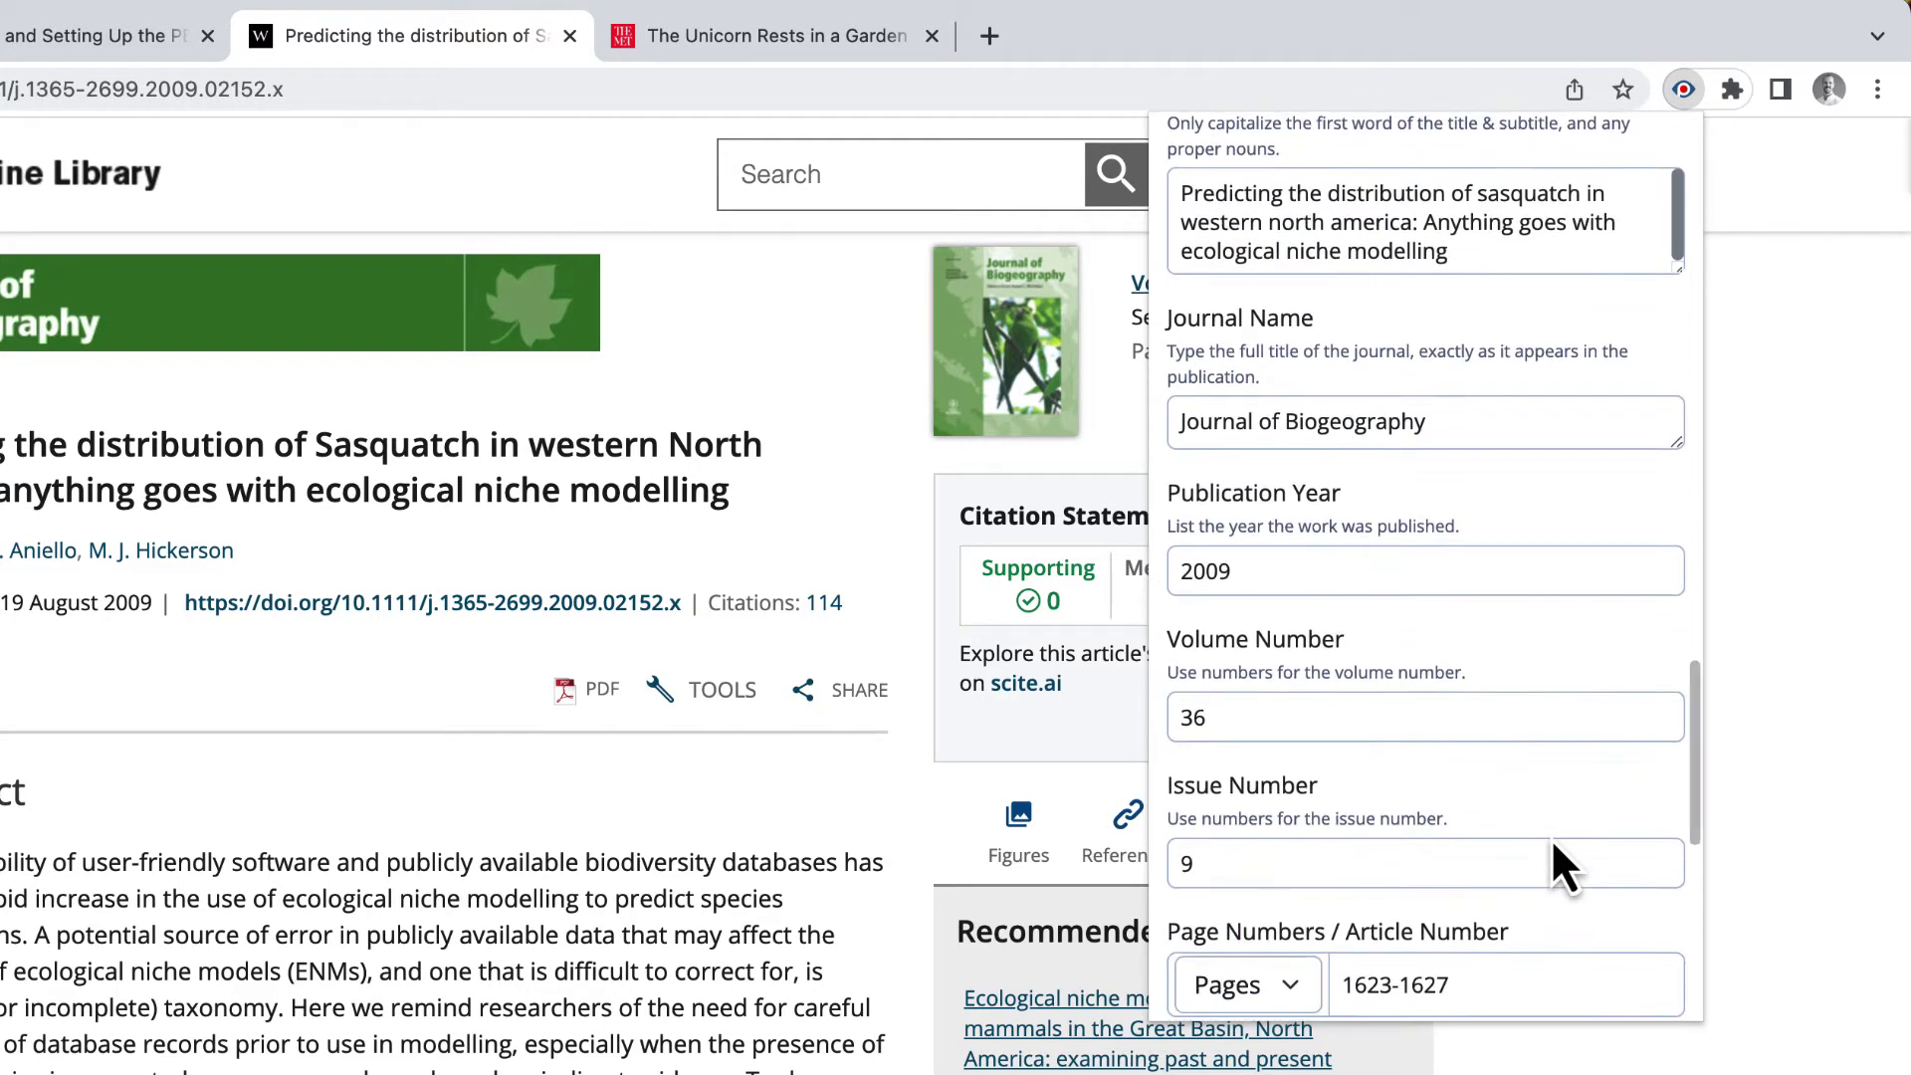
{"action": "scroll", "coordinate": [1553, 844], "scroll_direction": "down", "scroll_amount": 4}
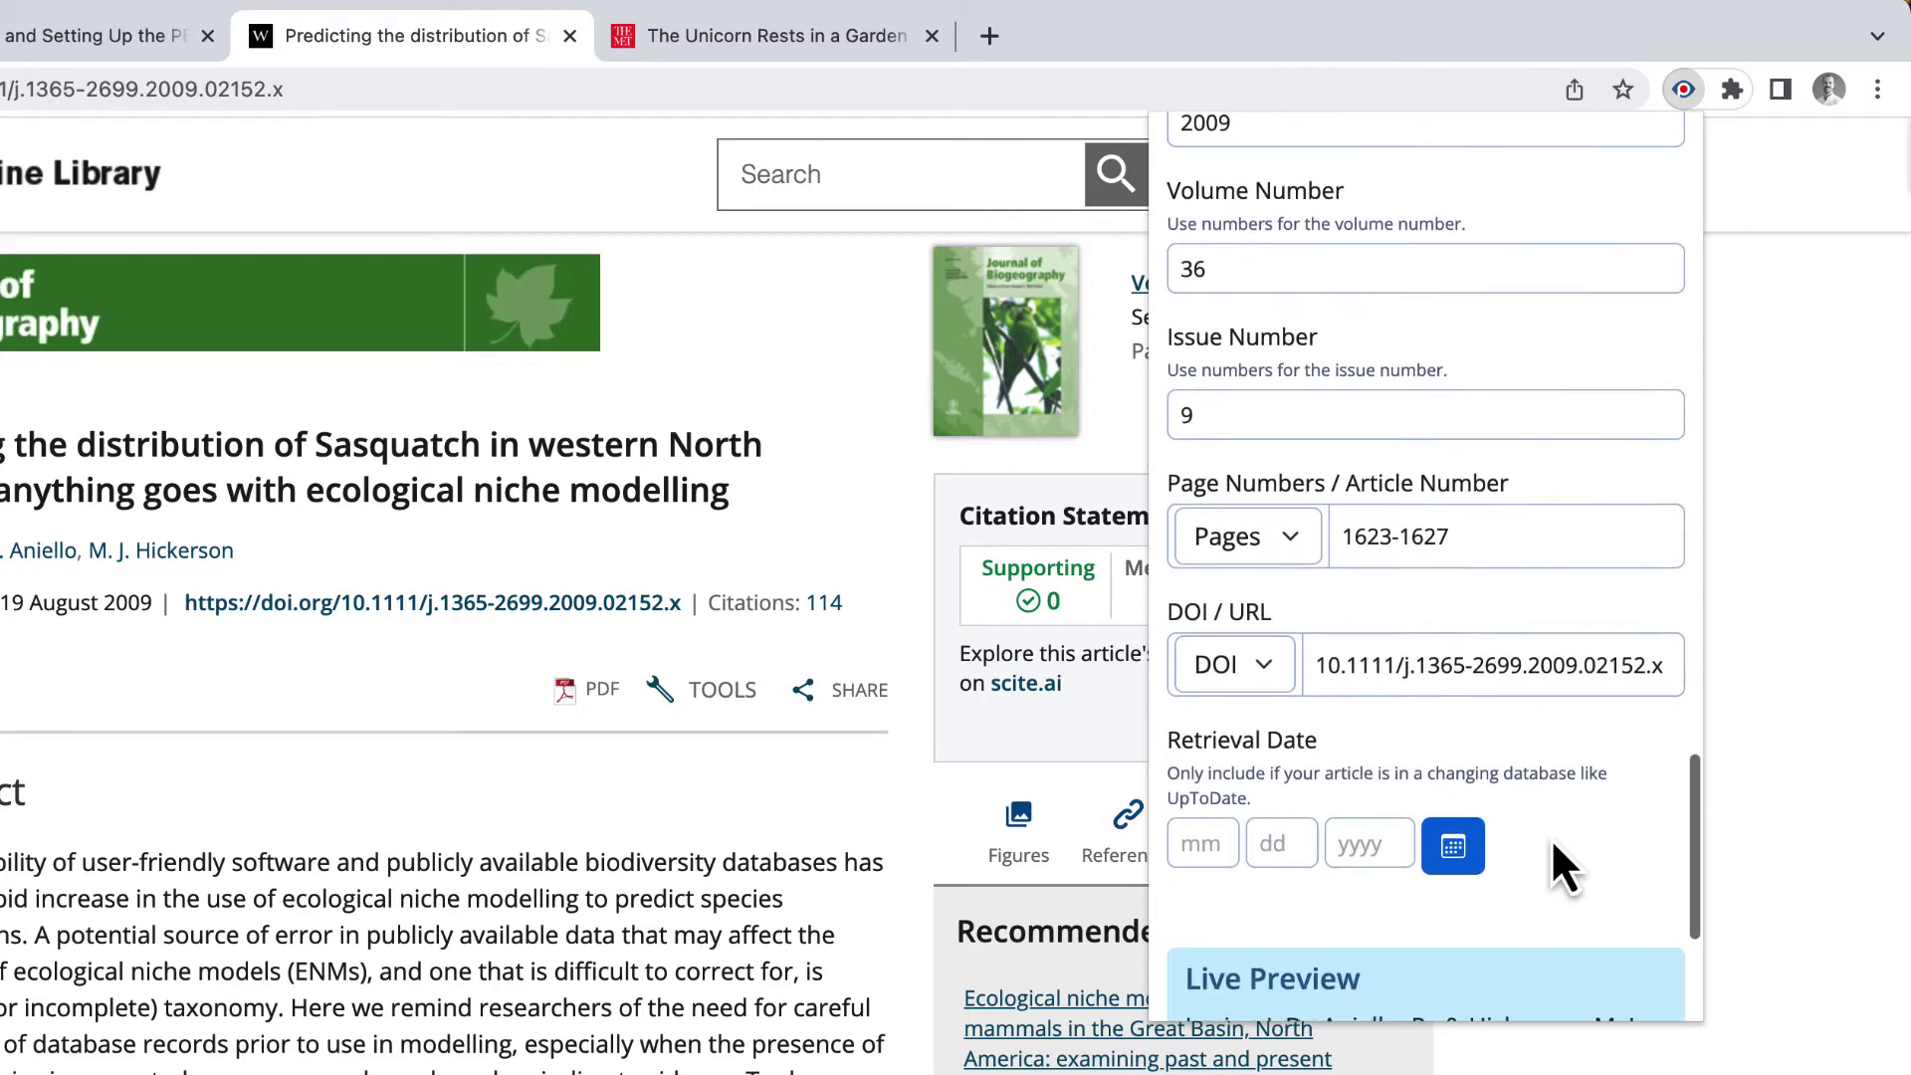
Capitalize "North America" as a proper noun in the reference's article title.
{"action": "scroll", "coordinate": [1553, 844], "scroll_direction": "up", "scroll_amount": 3}
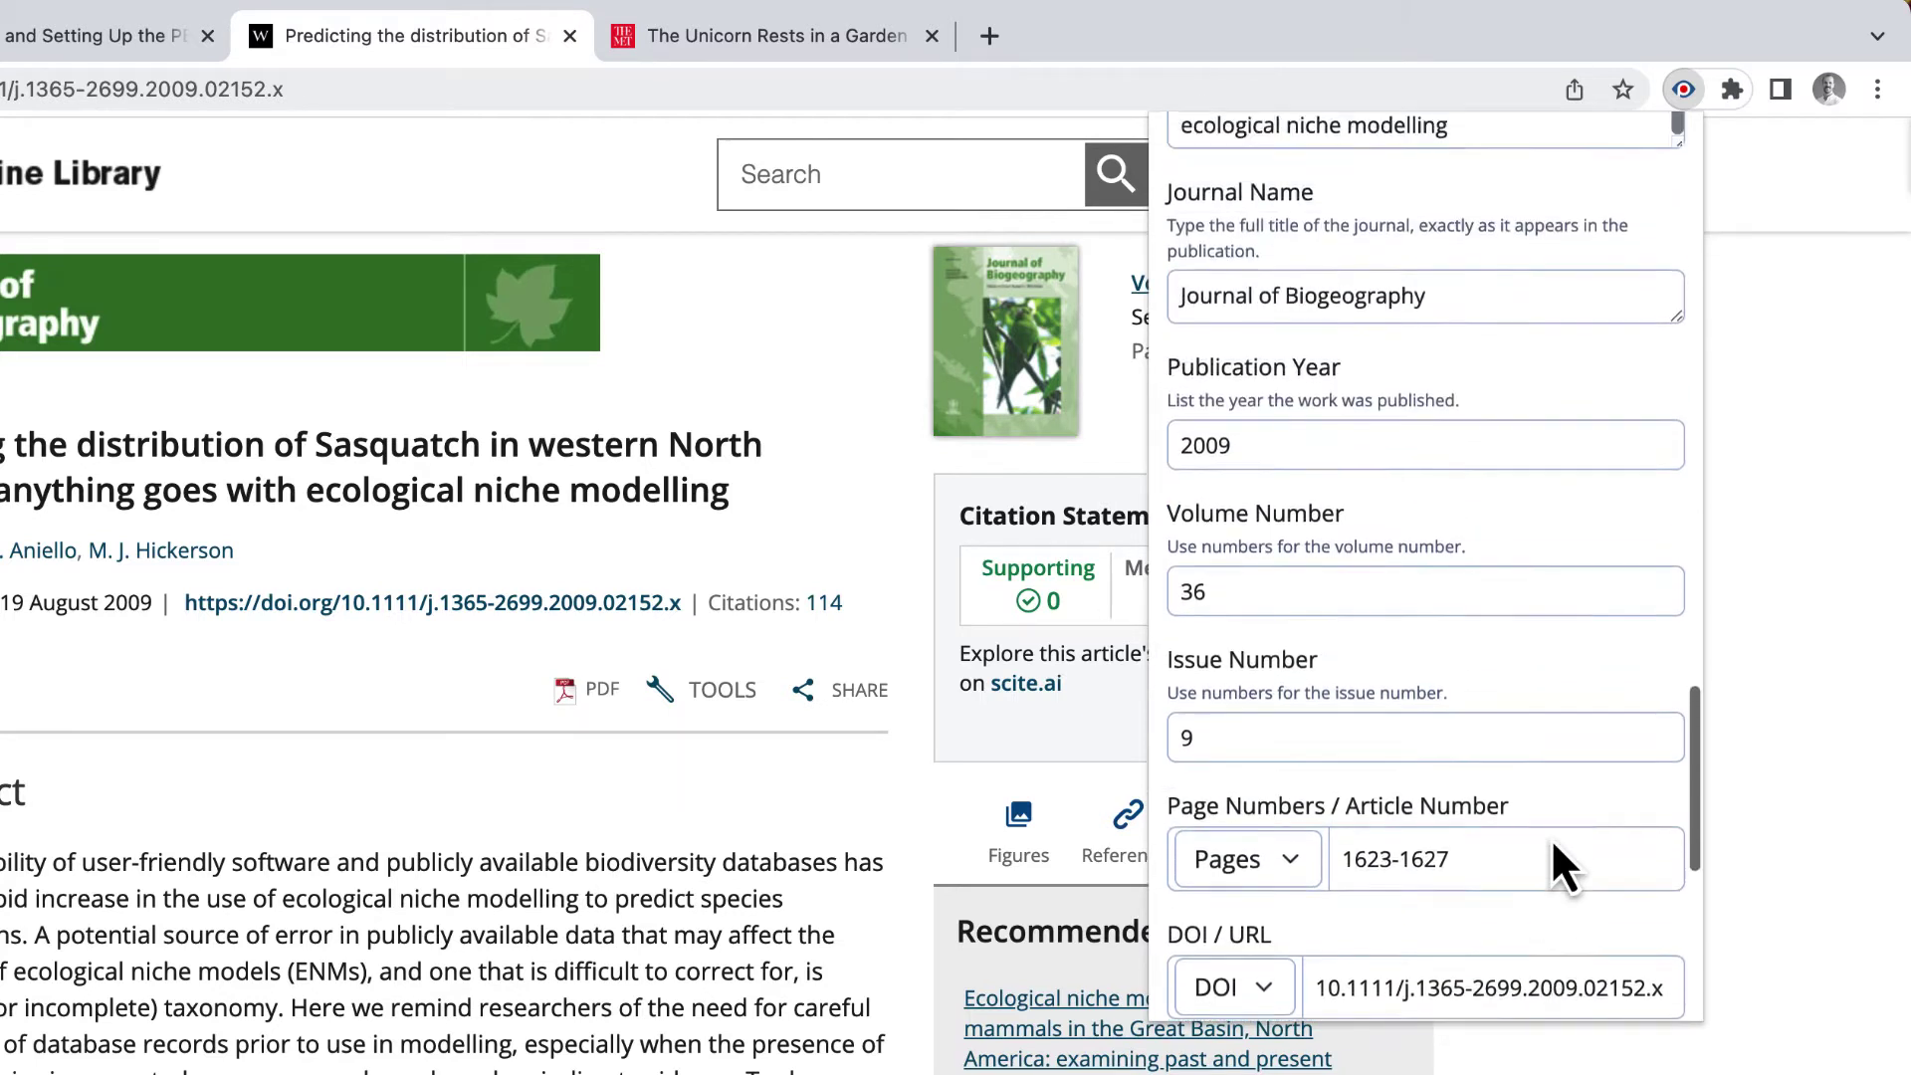
{"action": "scroll", "coordinate": [1553, 844], "scroll_direction": "up", "scroll_amount": 3}
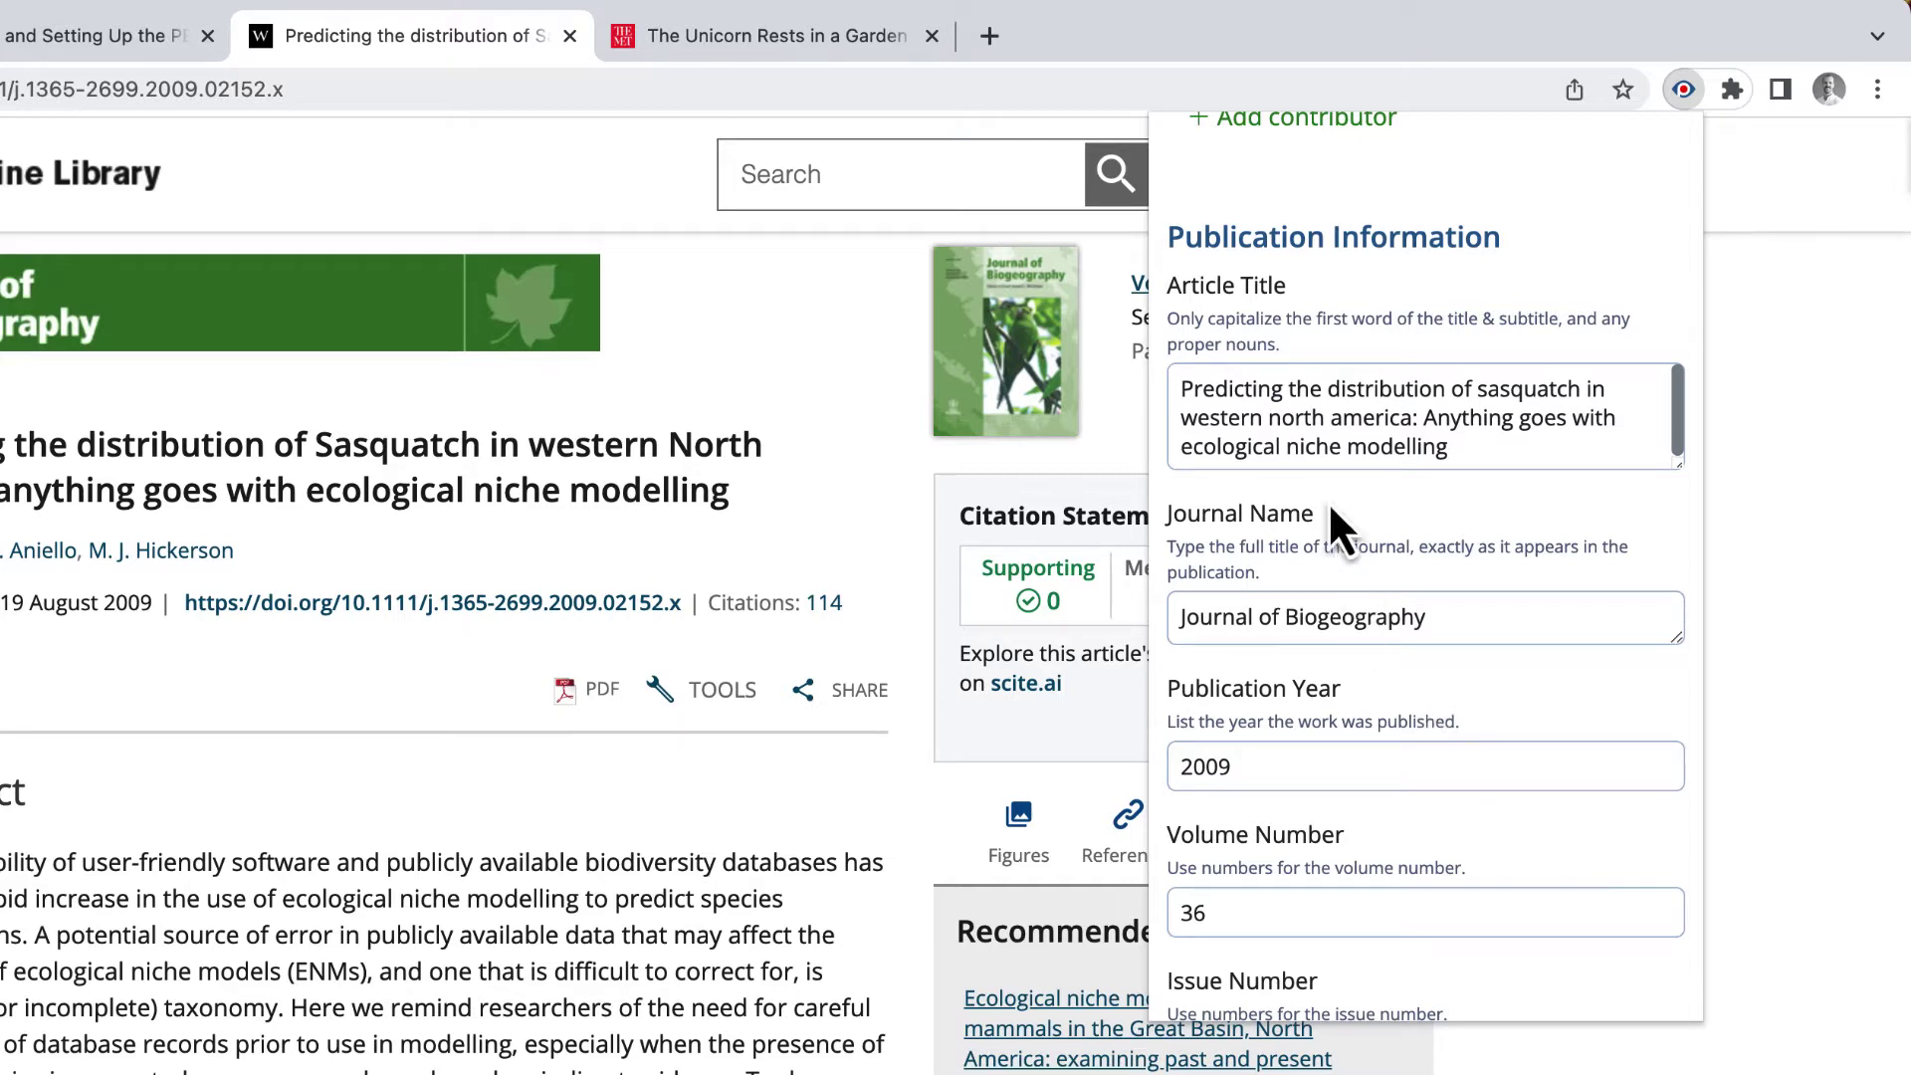
{"action": "left_click", "coordinate": [1284, 426]}
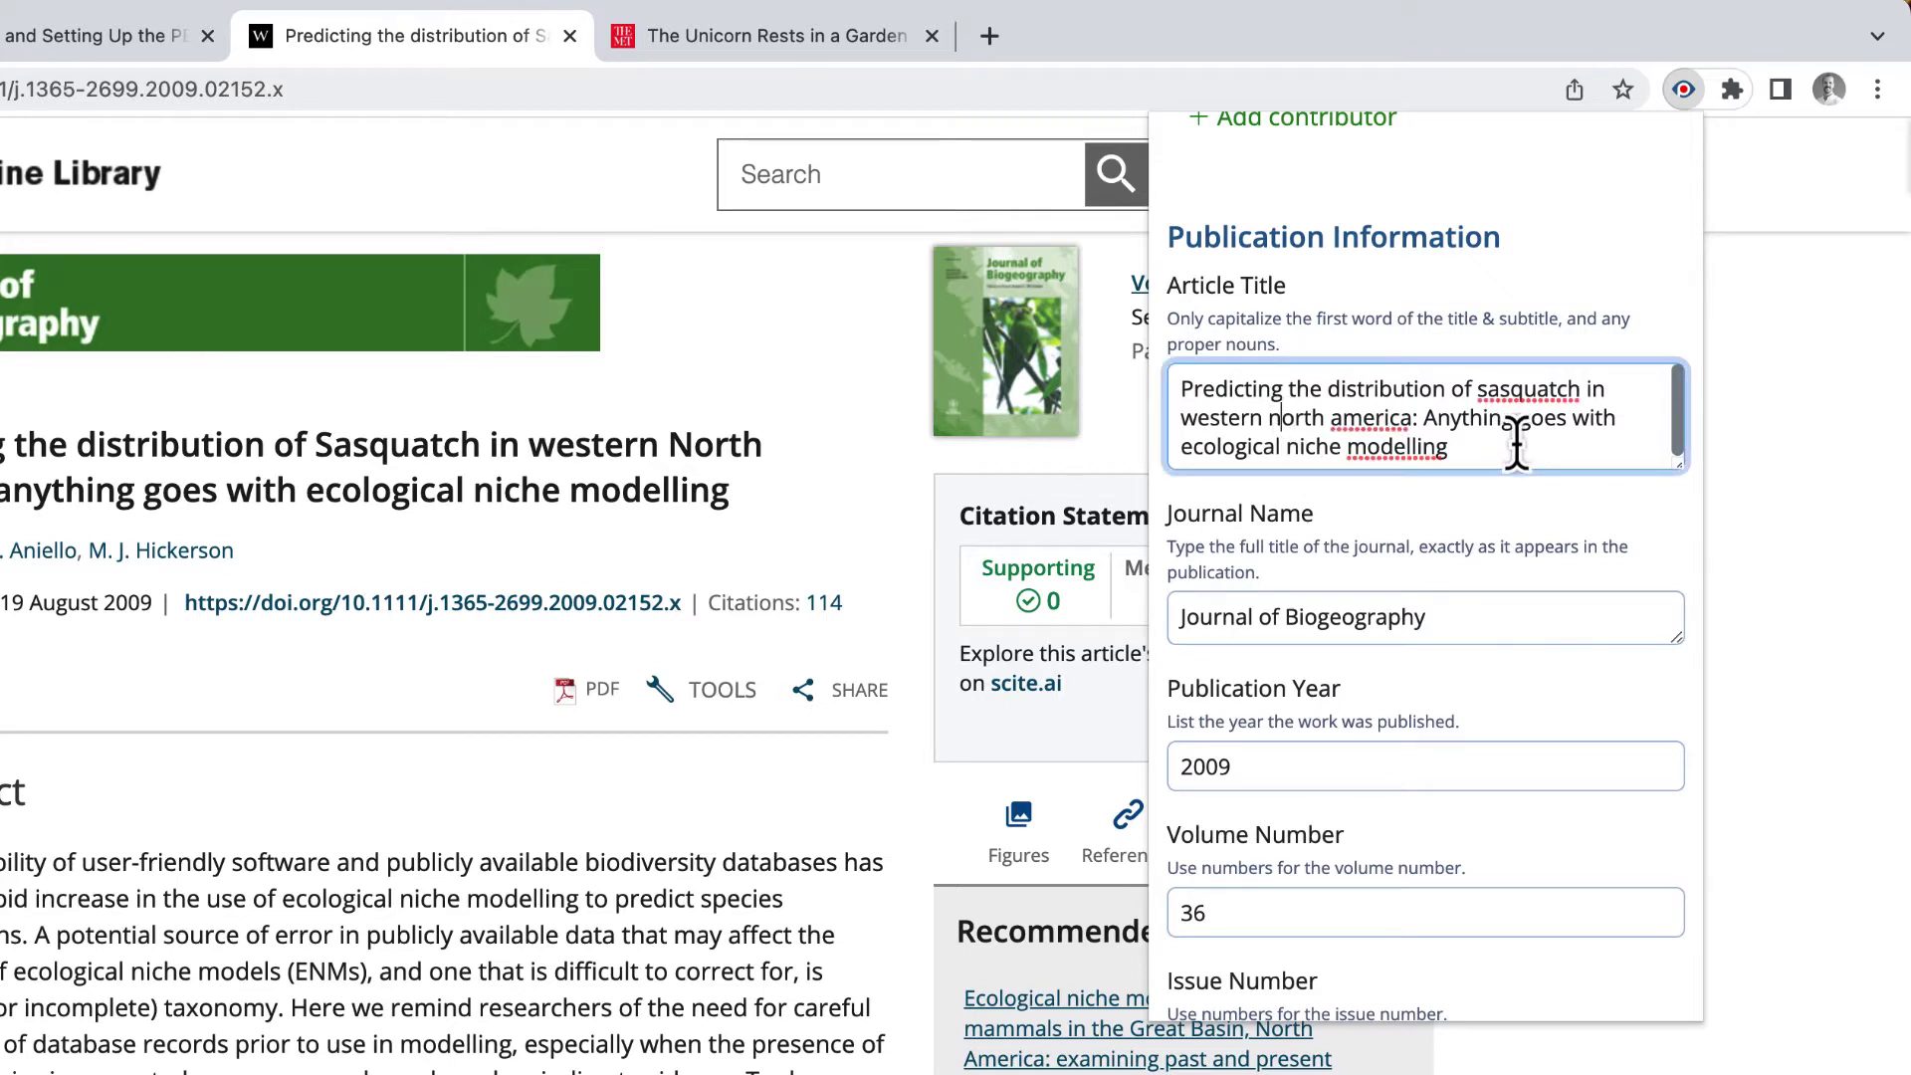
{"action": "key", "text": "BackSpace"}
{"action": "type", "text": "N"}
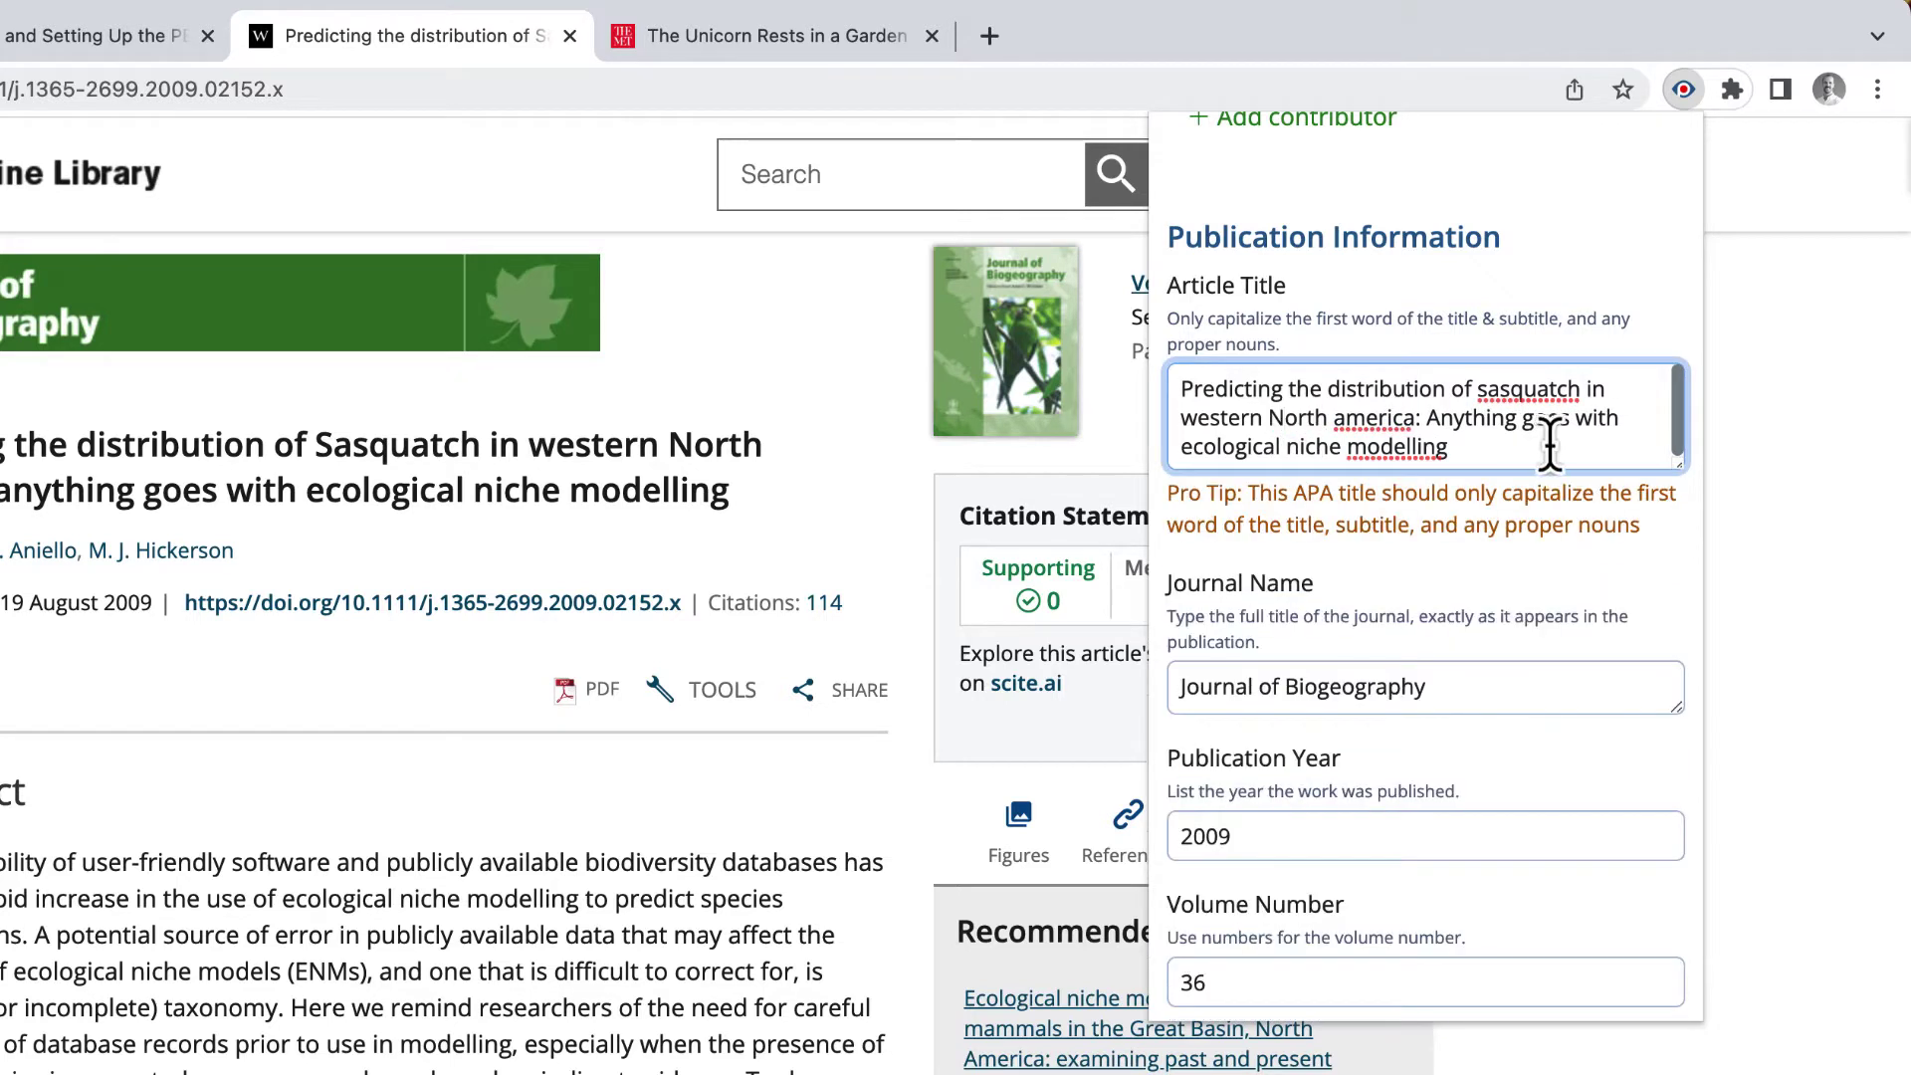
{"action": "left_click", "coordinate": [1348, 418]}
{"action": "key", "text": "BackSpace"}
{"action": "type", "text": "A"}
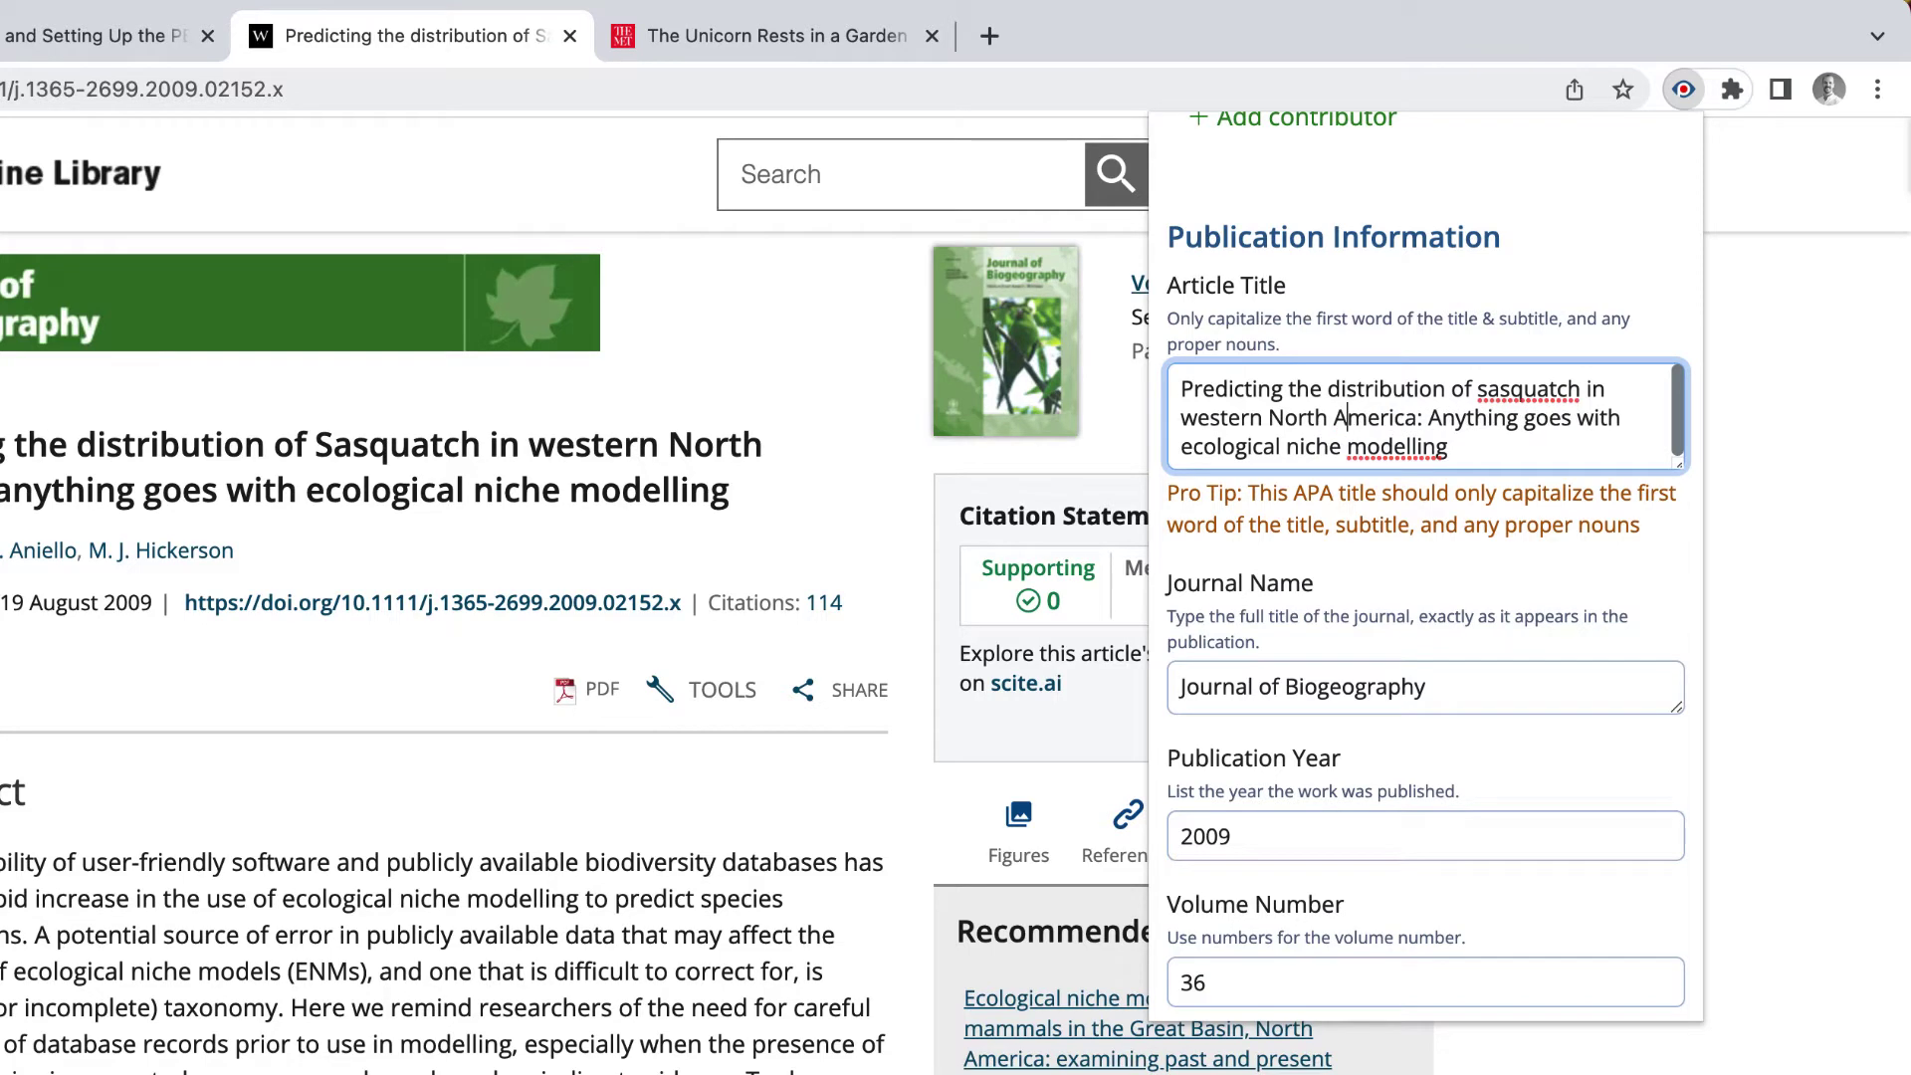
{"action": "left_click", "coordinate": [1553, 528]}
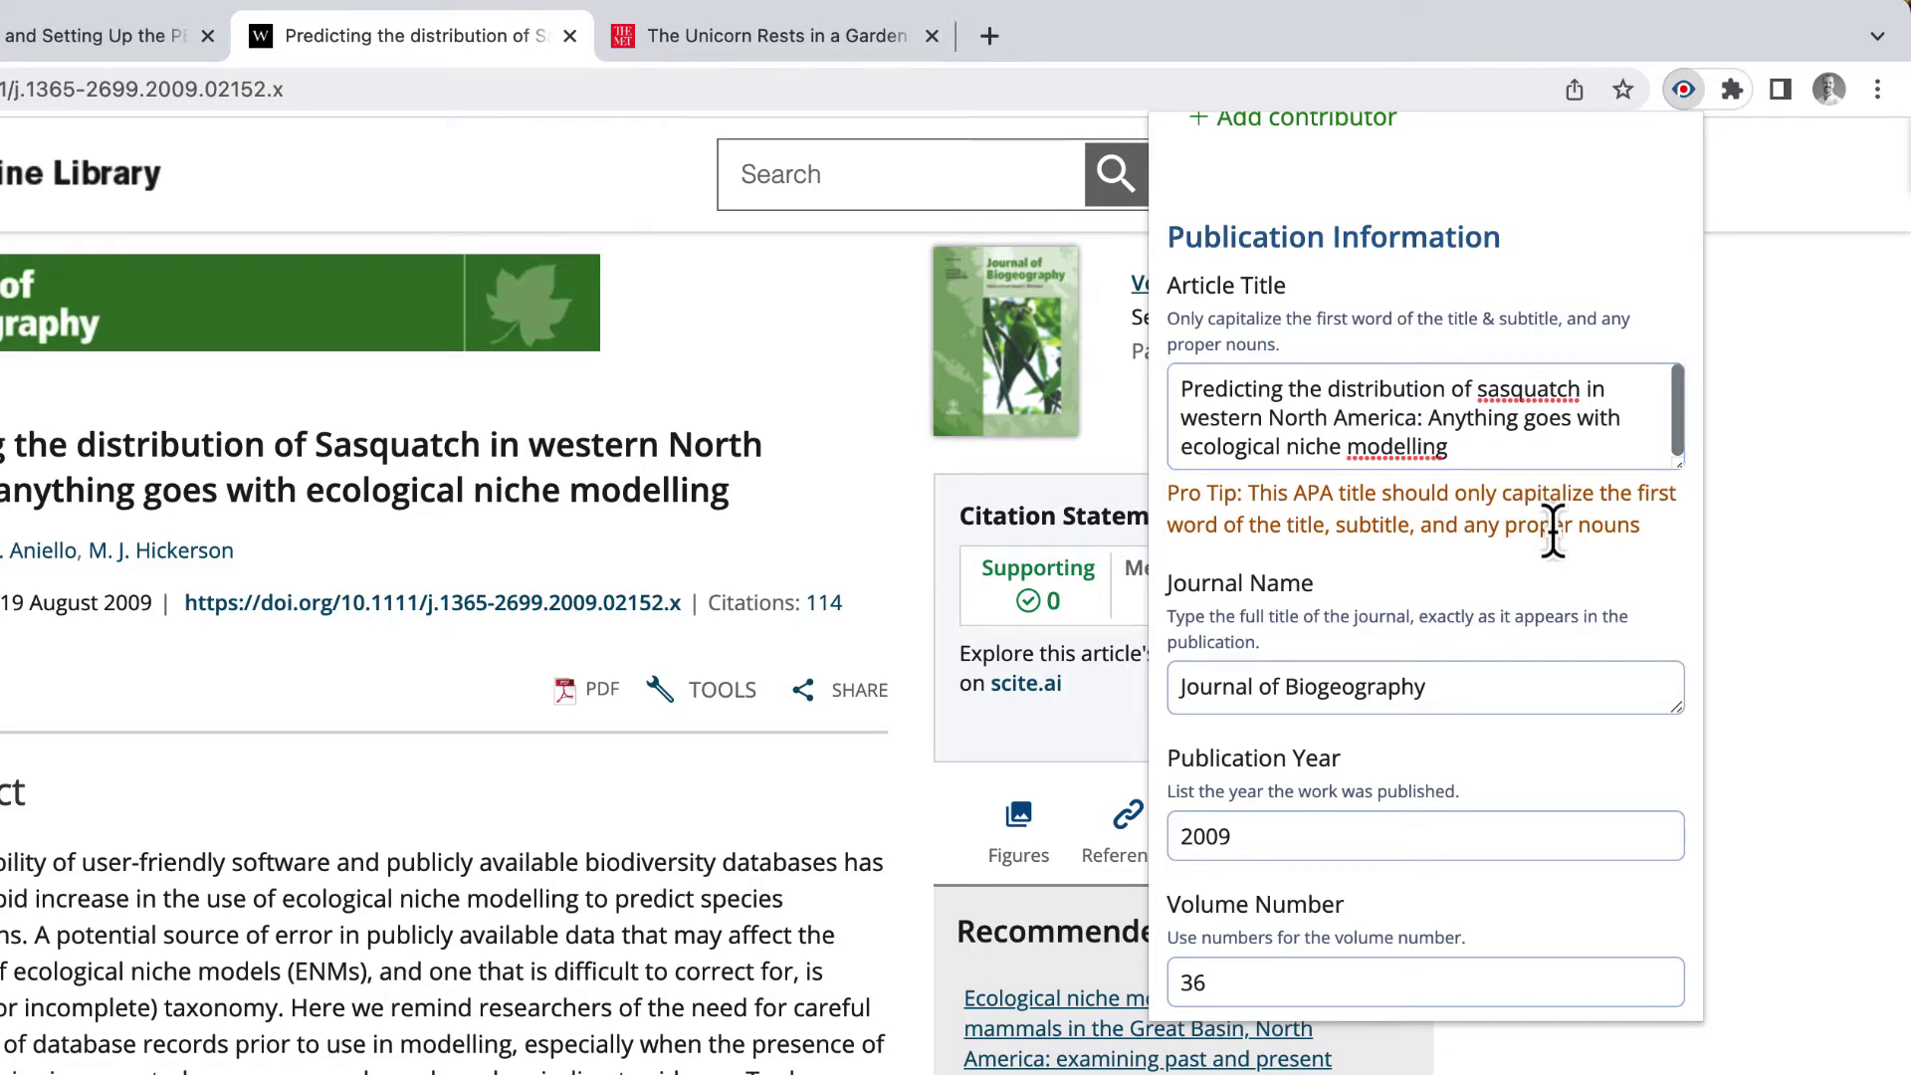
Check the live preview and create the journal article reference without a description or tags.
{"action": "scroll", "coordinate": [1553, 528], "scroll_direction": "down", "scroll_amount": 10}
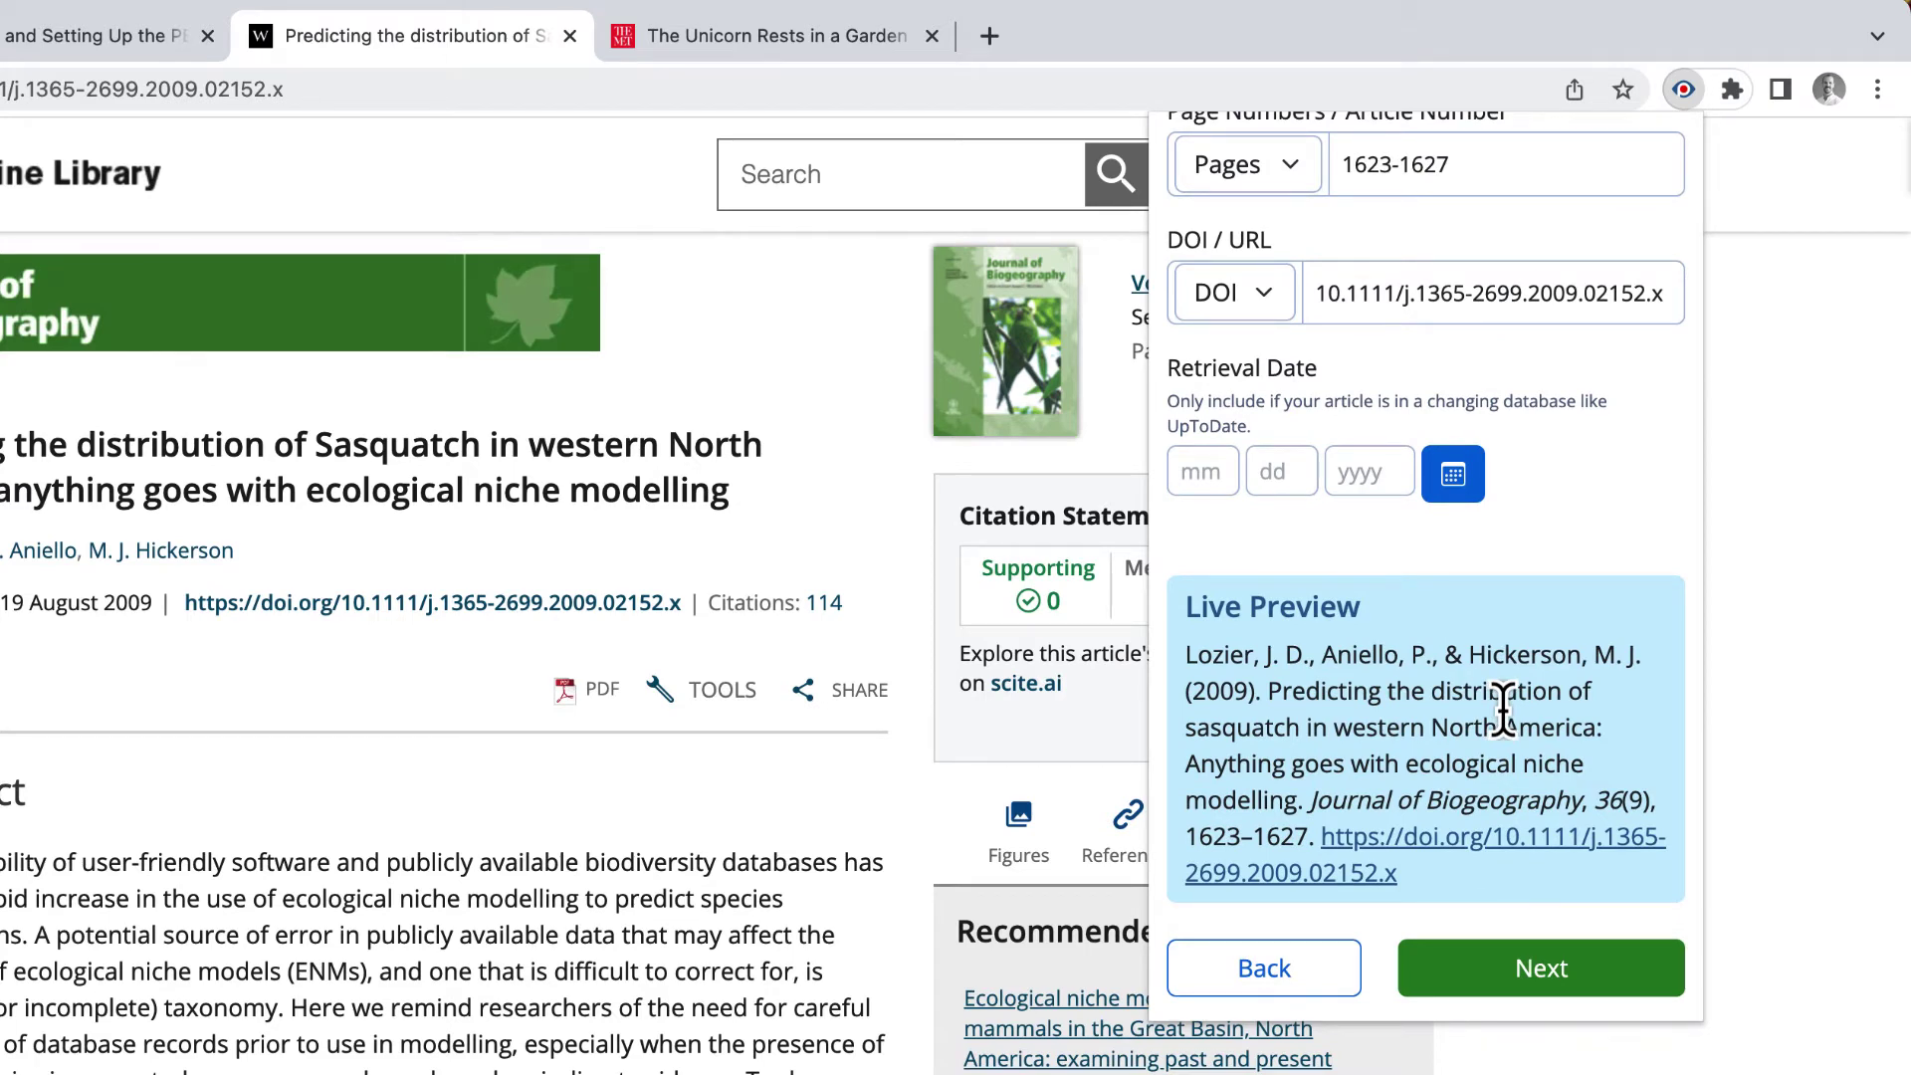
{"action": "left_click", "coordinate": [1543, 986]}
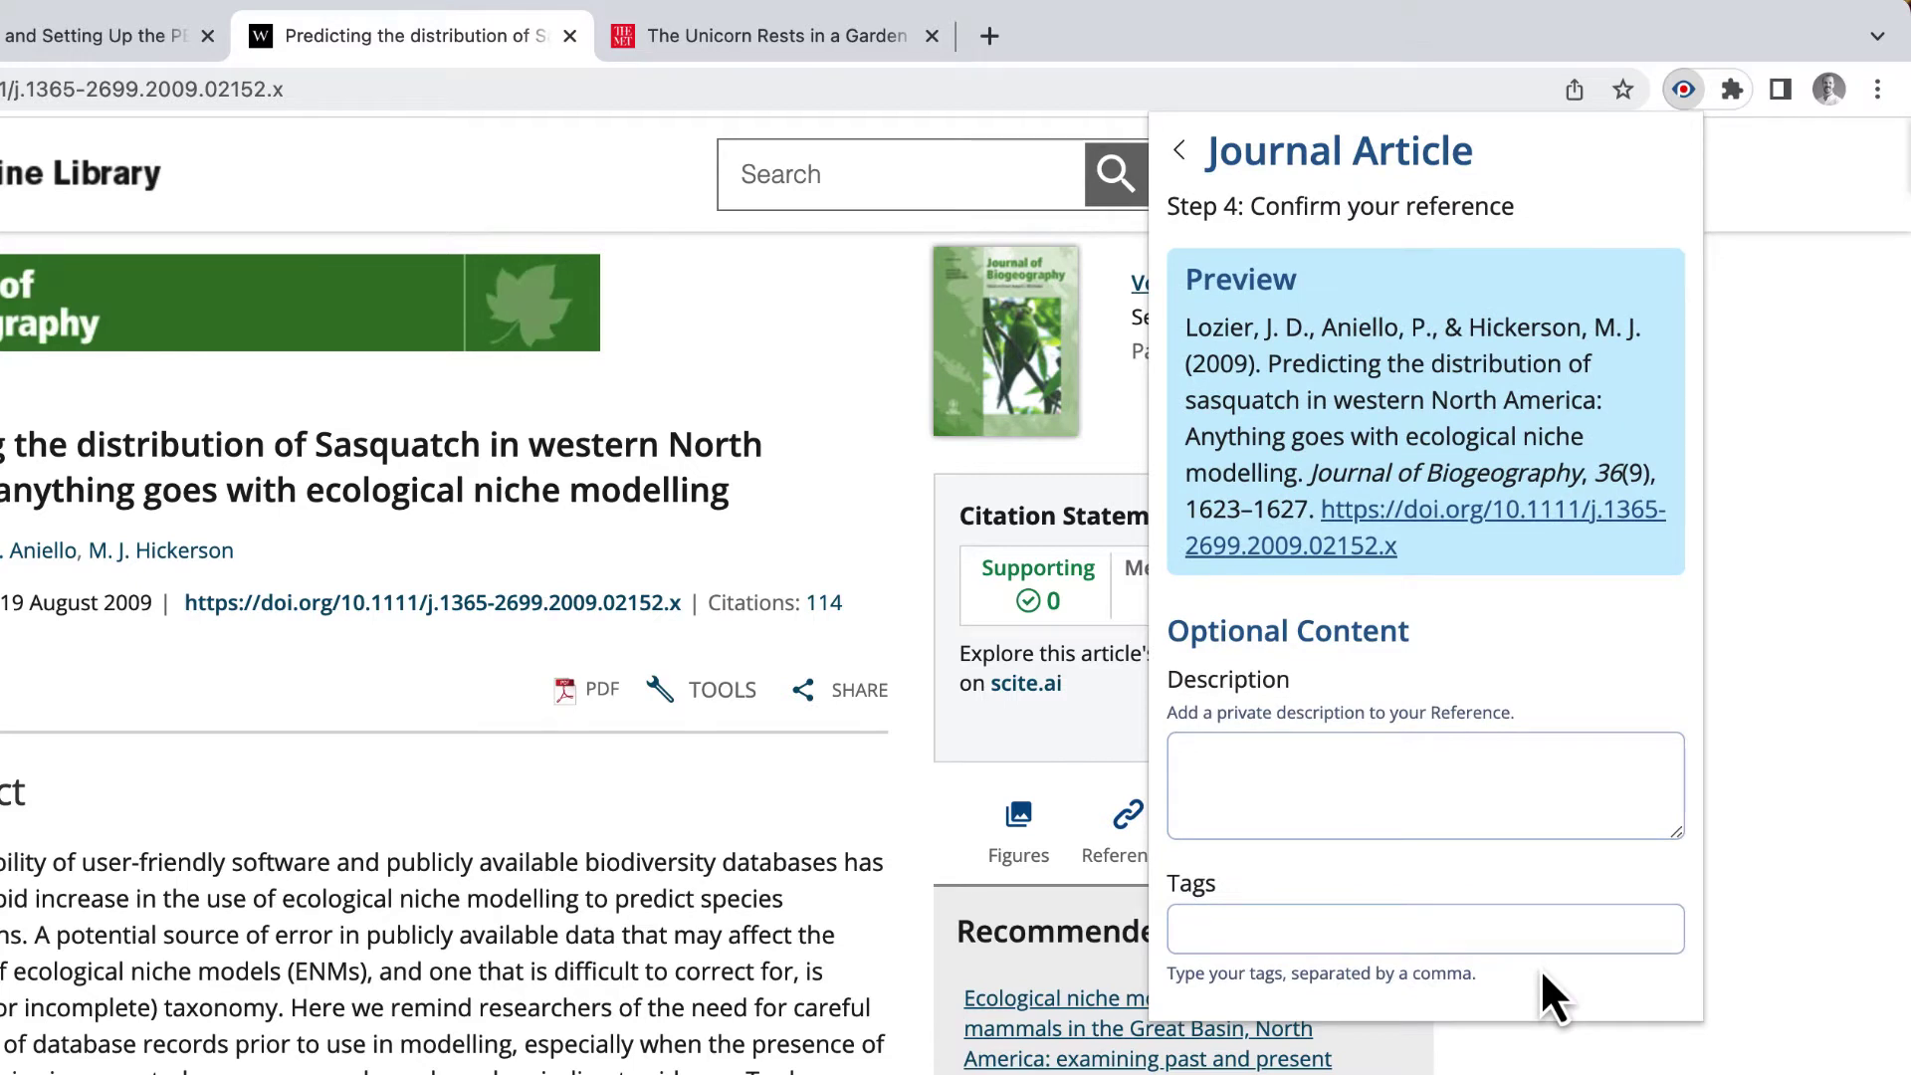
{"action": "scroll", "coordinate": [1539, 968], "scroll_direction": "down", "scroll_amount": 2}
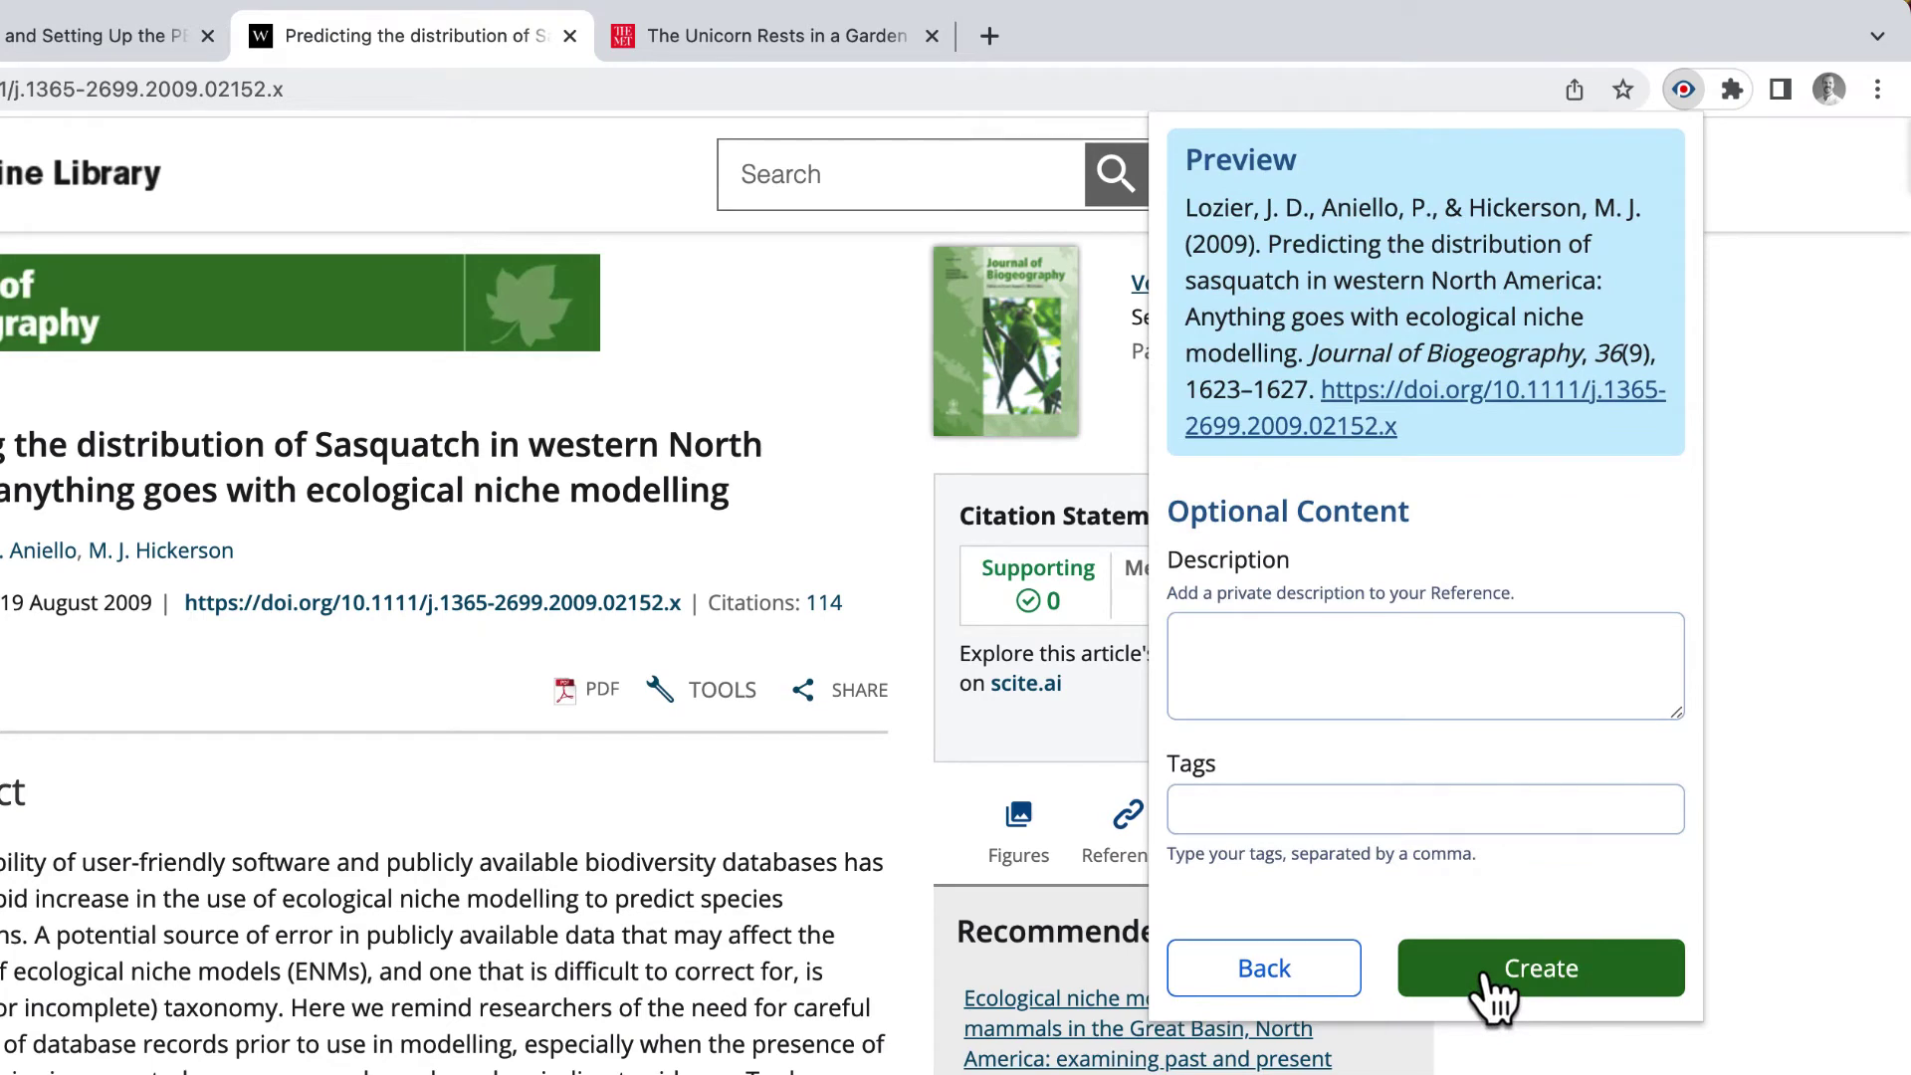
{"action": "left_click", "coordinate": [1488, 979]}
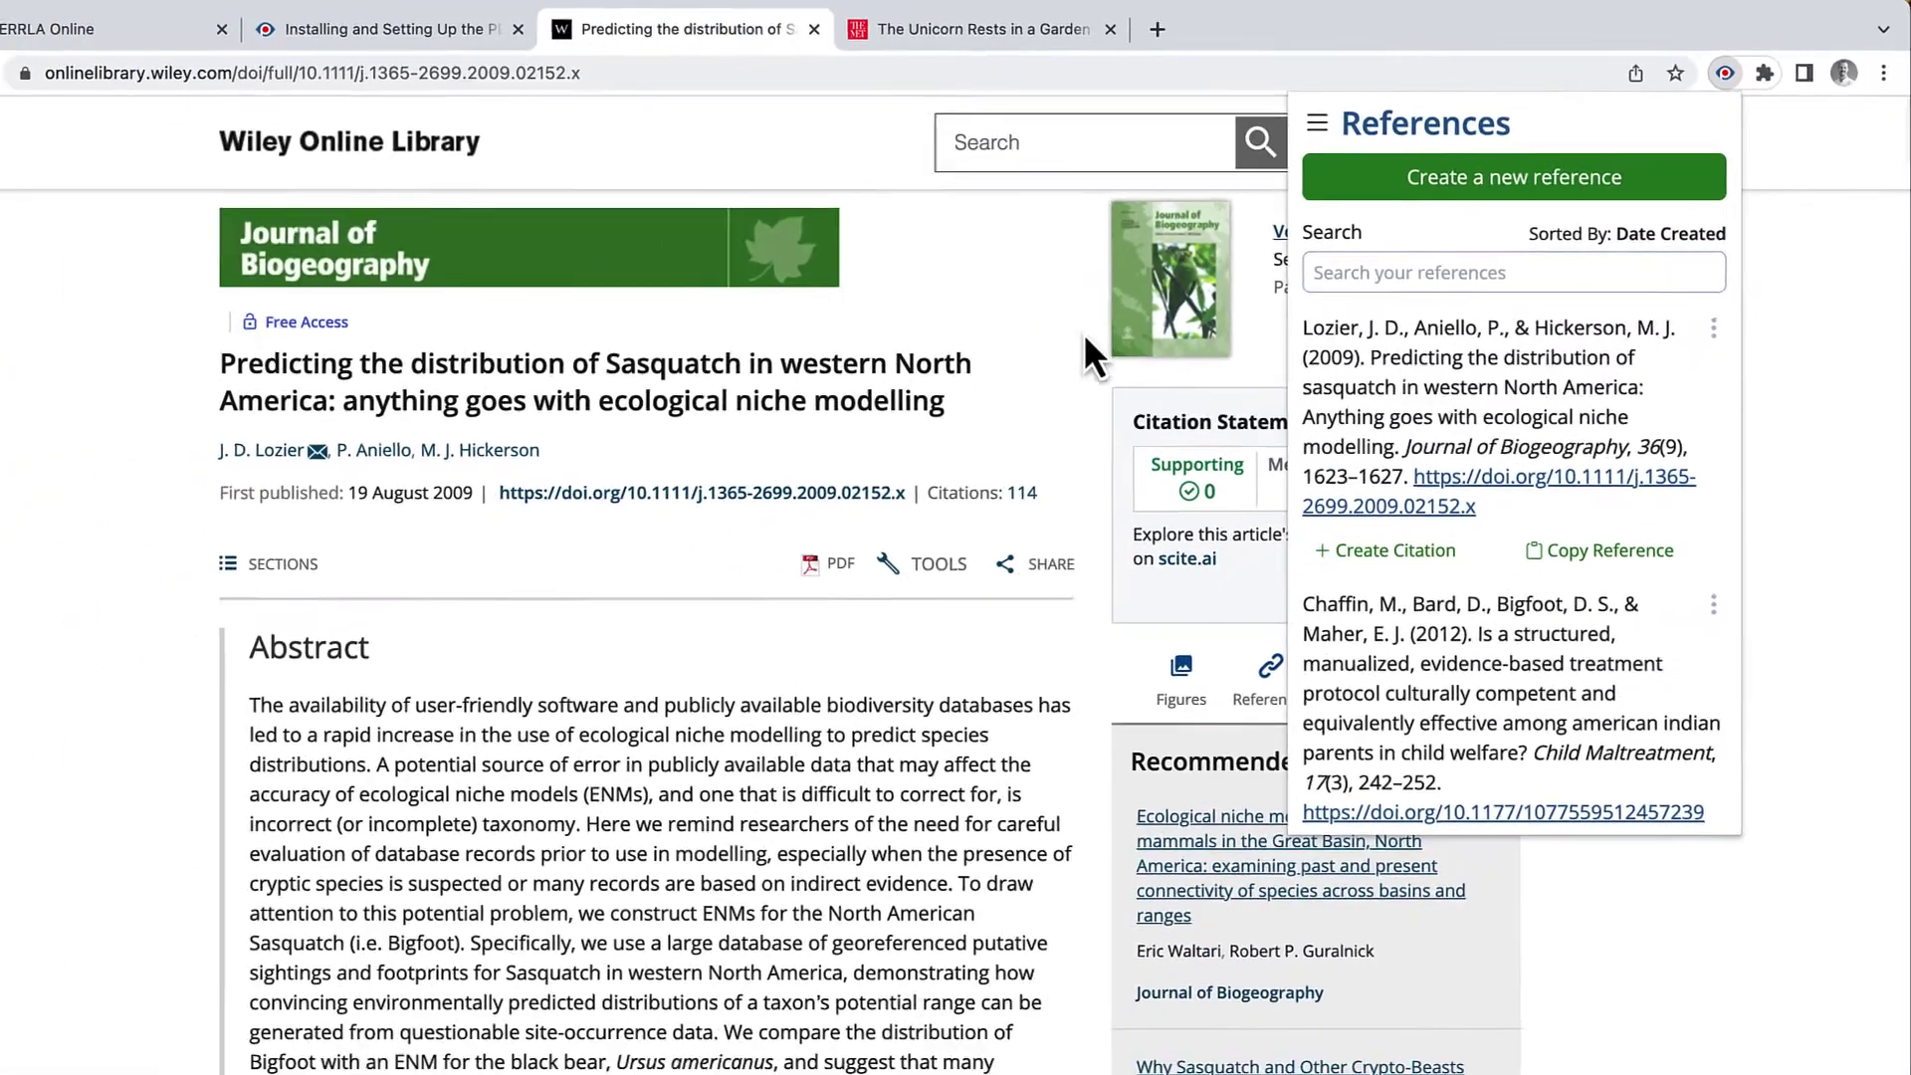
Check the References list in PERRLA Online for the new journal article, and return to the article page.
{"action": "left_click", "coordinate": [818, 424]}
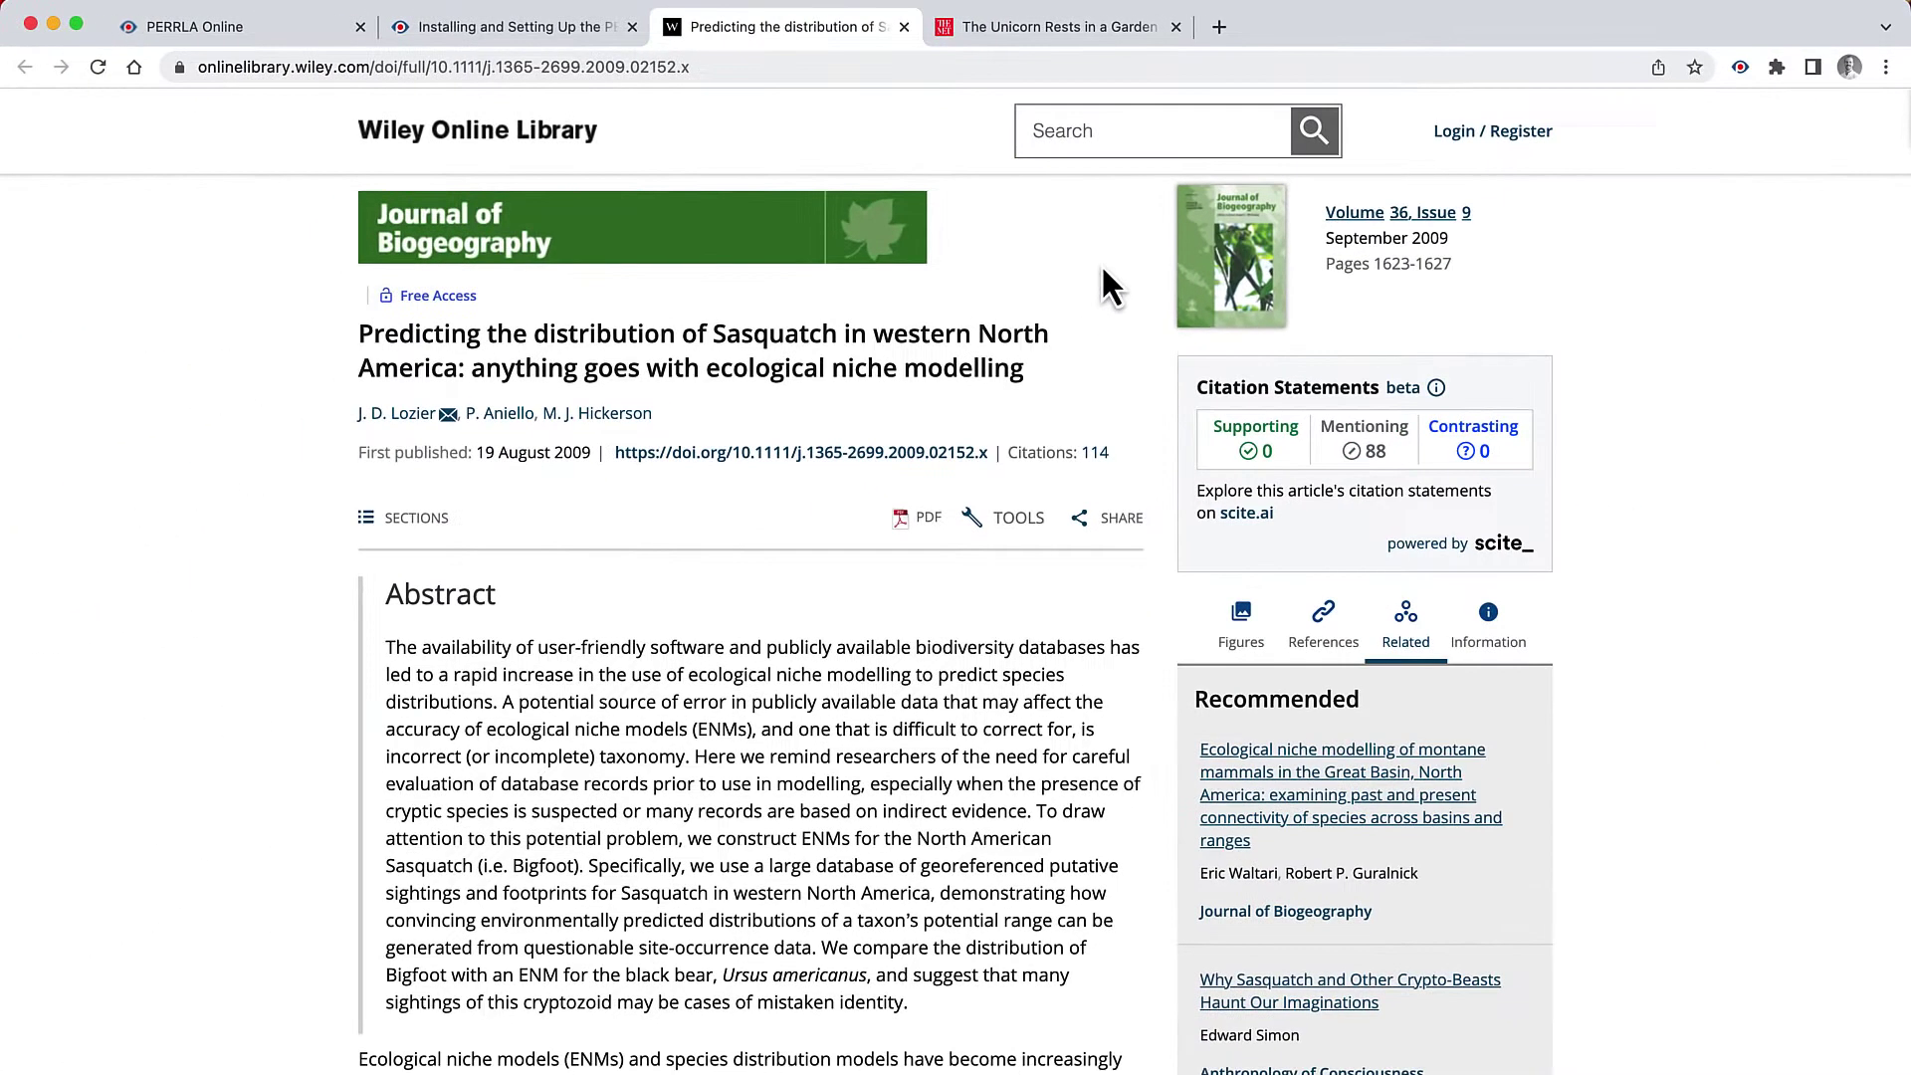
{"action": "left_click", "coordinate": [176, 30]}
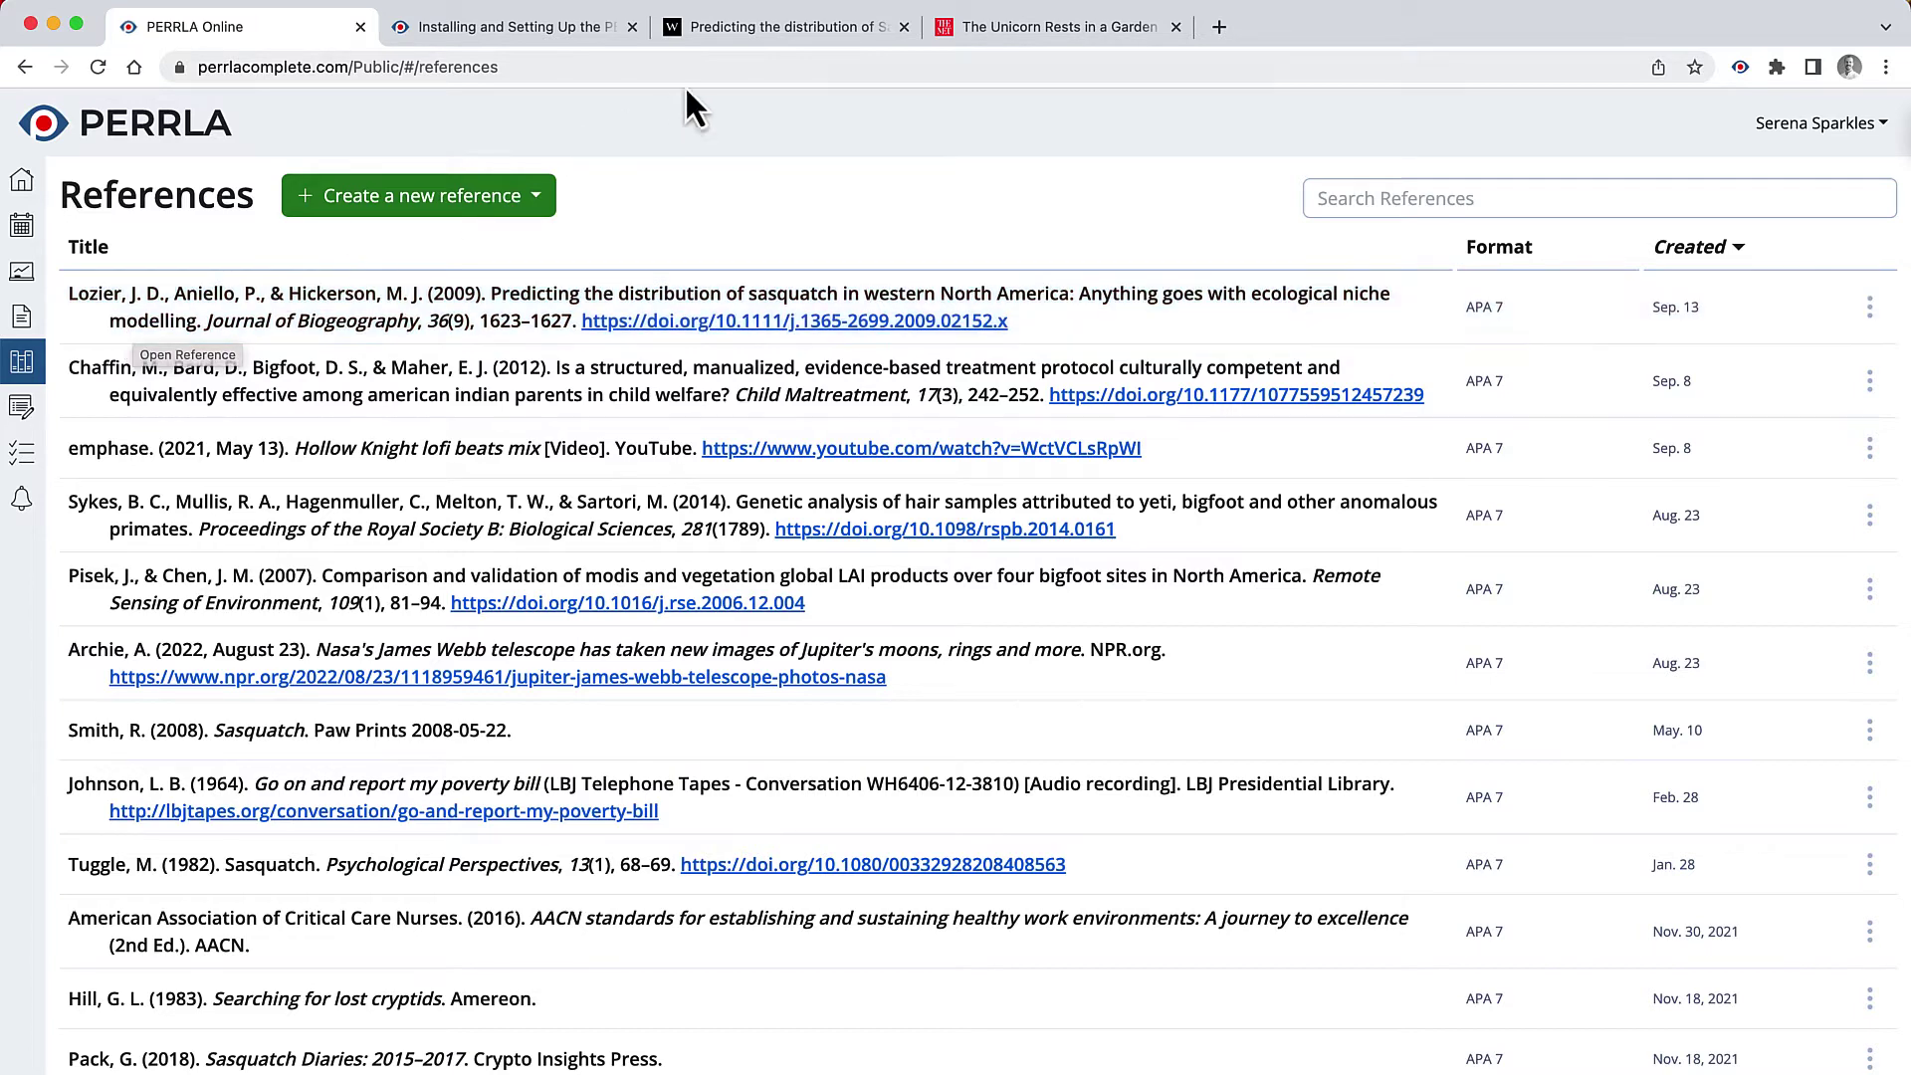
{"action": "left_click", "coordinate": [733, 36]}
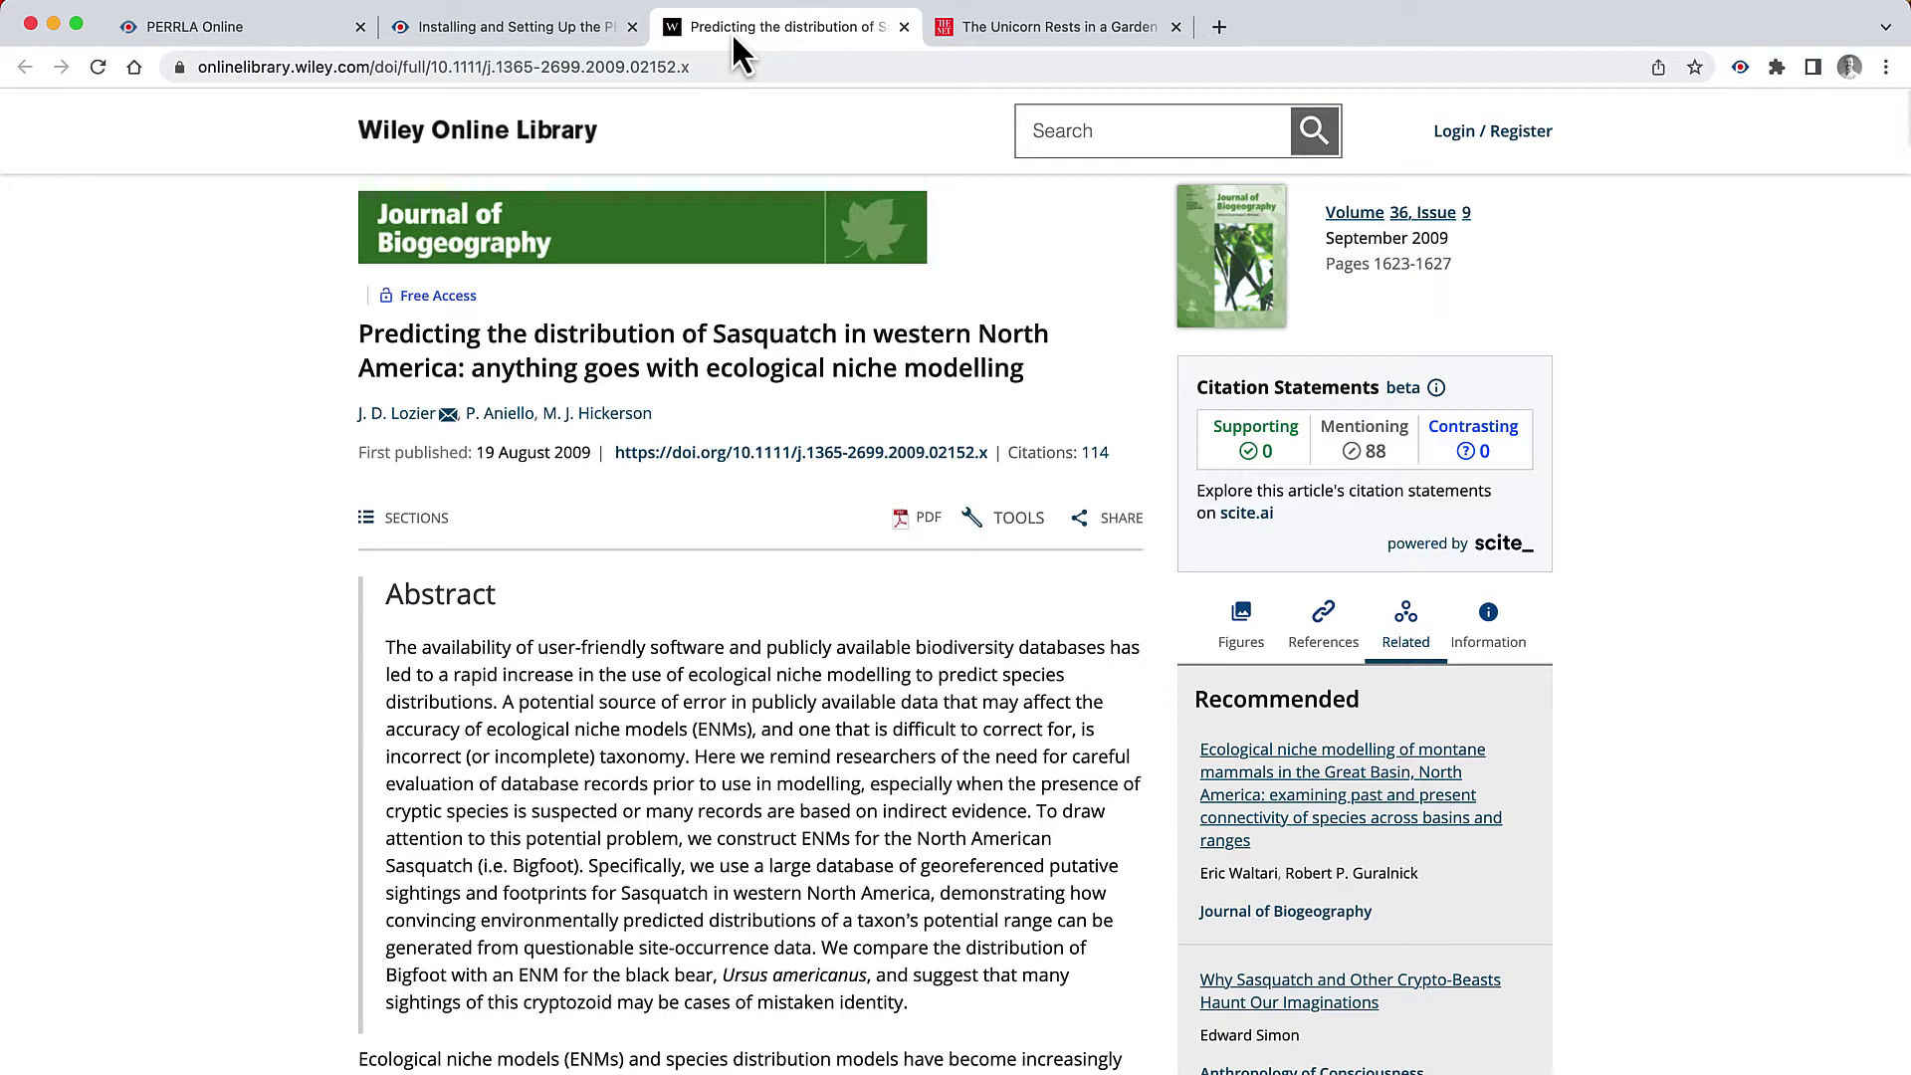
On the Met's "The Unicorn Rests in a Garden" page, start a new Artwork reference by searching all reference types for "art".
{"action": "left_click", "coordinate": [991, 27]}
{"action": "scroll", "coordinate": [882, 492], "scroll_direction": "up", "scroll_amount": 15}
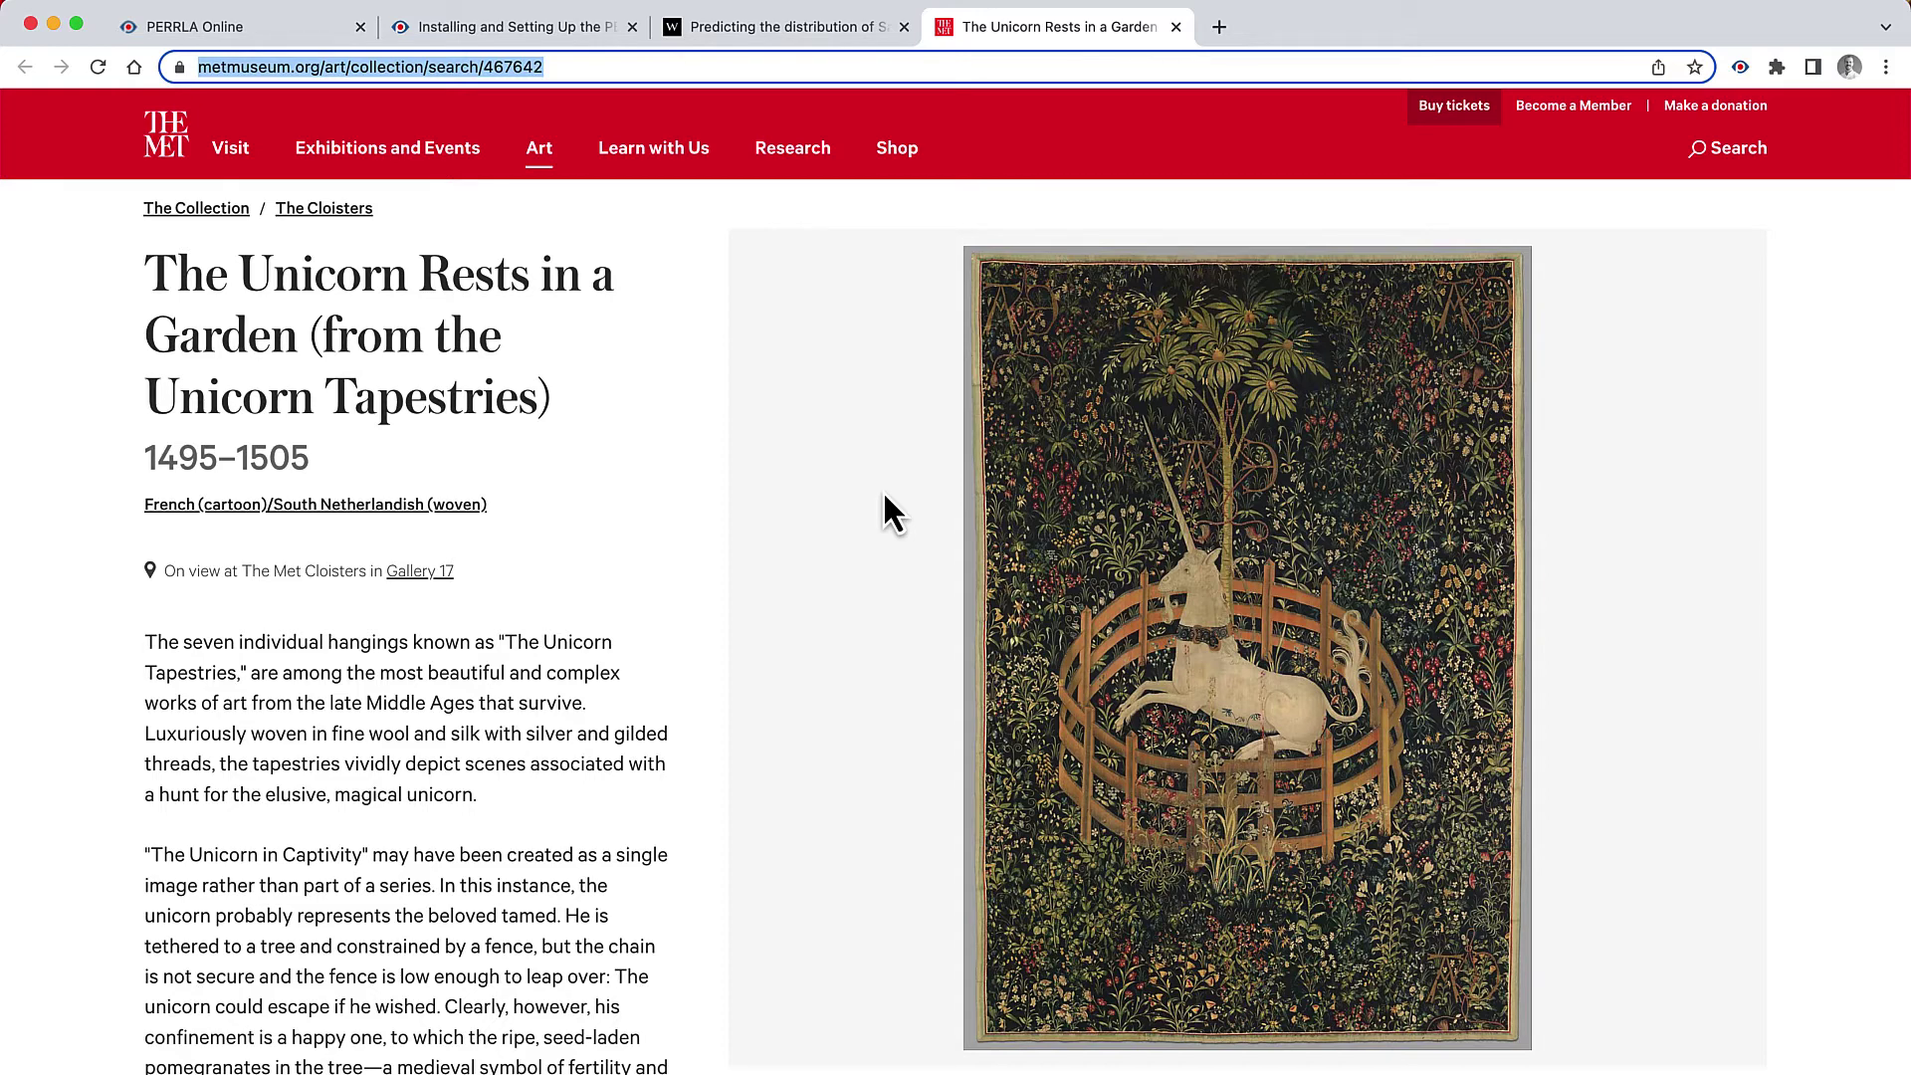
{"action": "left_click", "coordinate": [1741, 66]}
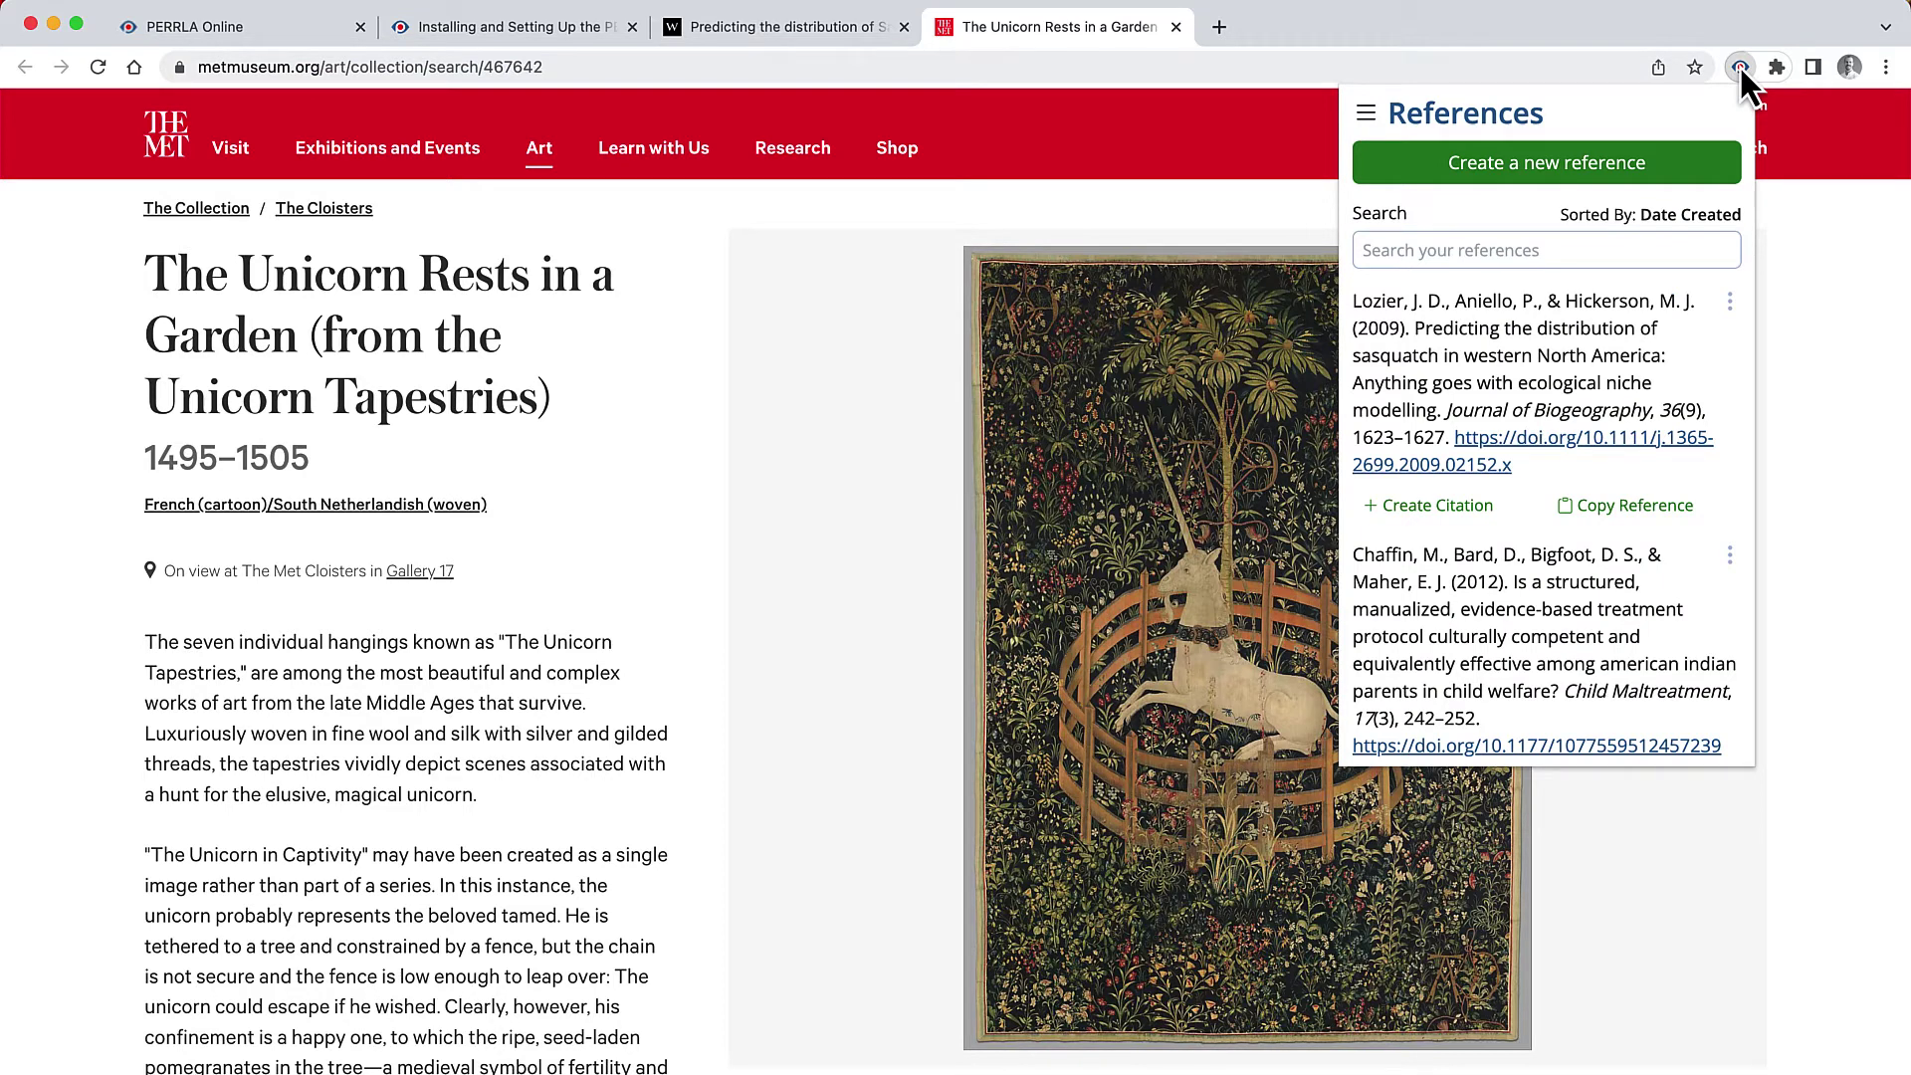
{"action": "left_click", "coordinate": [1583, 167]}
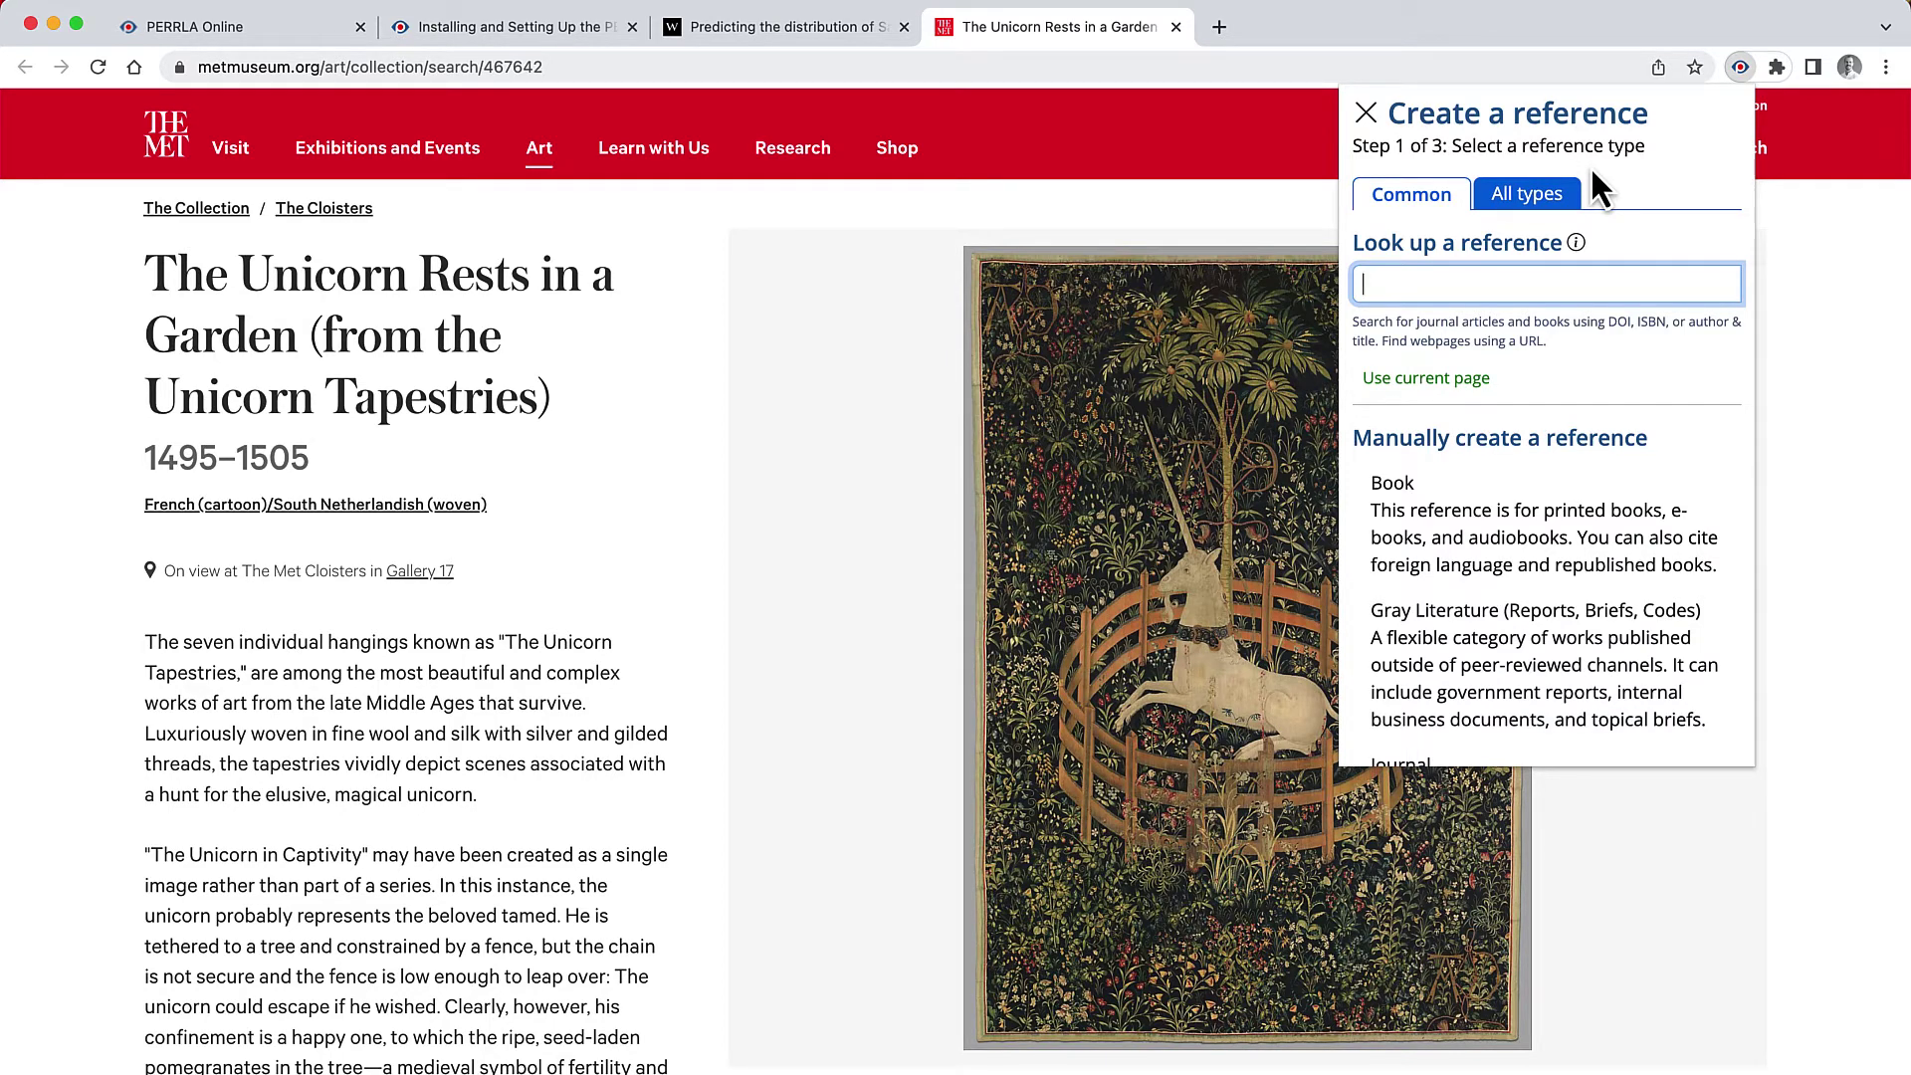
{"action": "left_click", "coordinate": [1527, 193]}
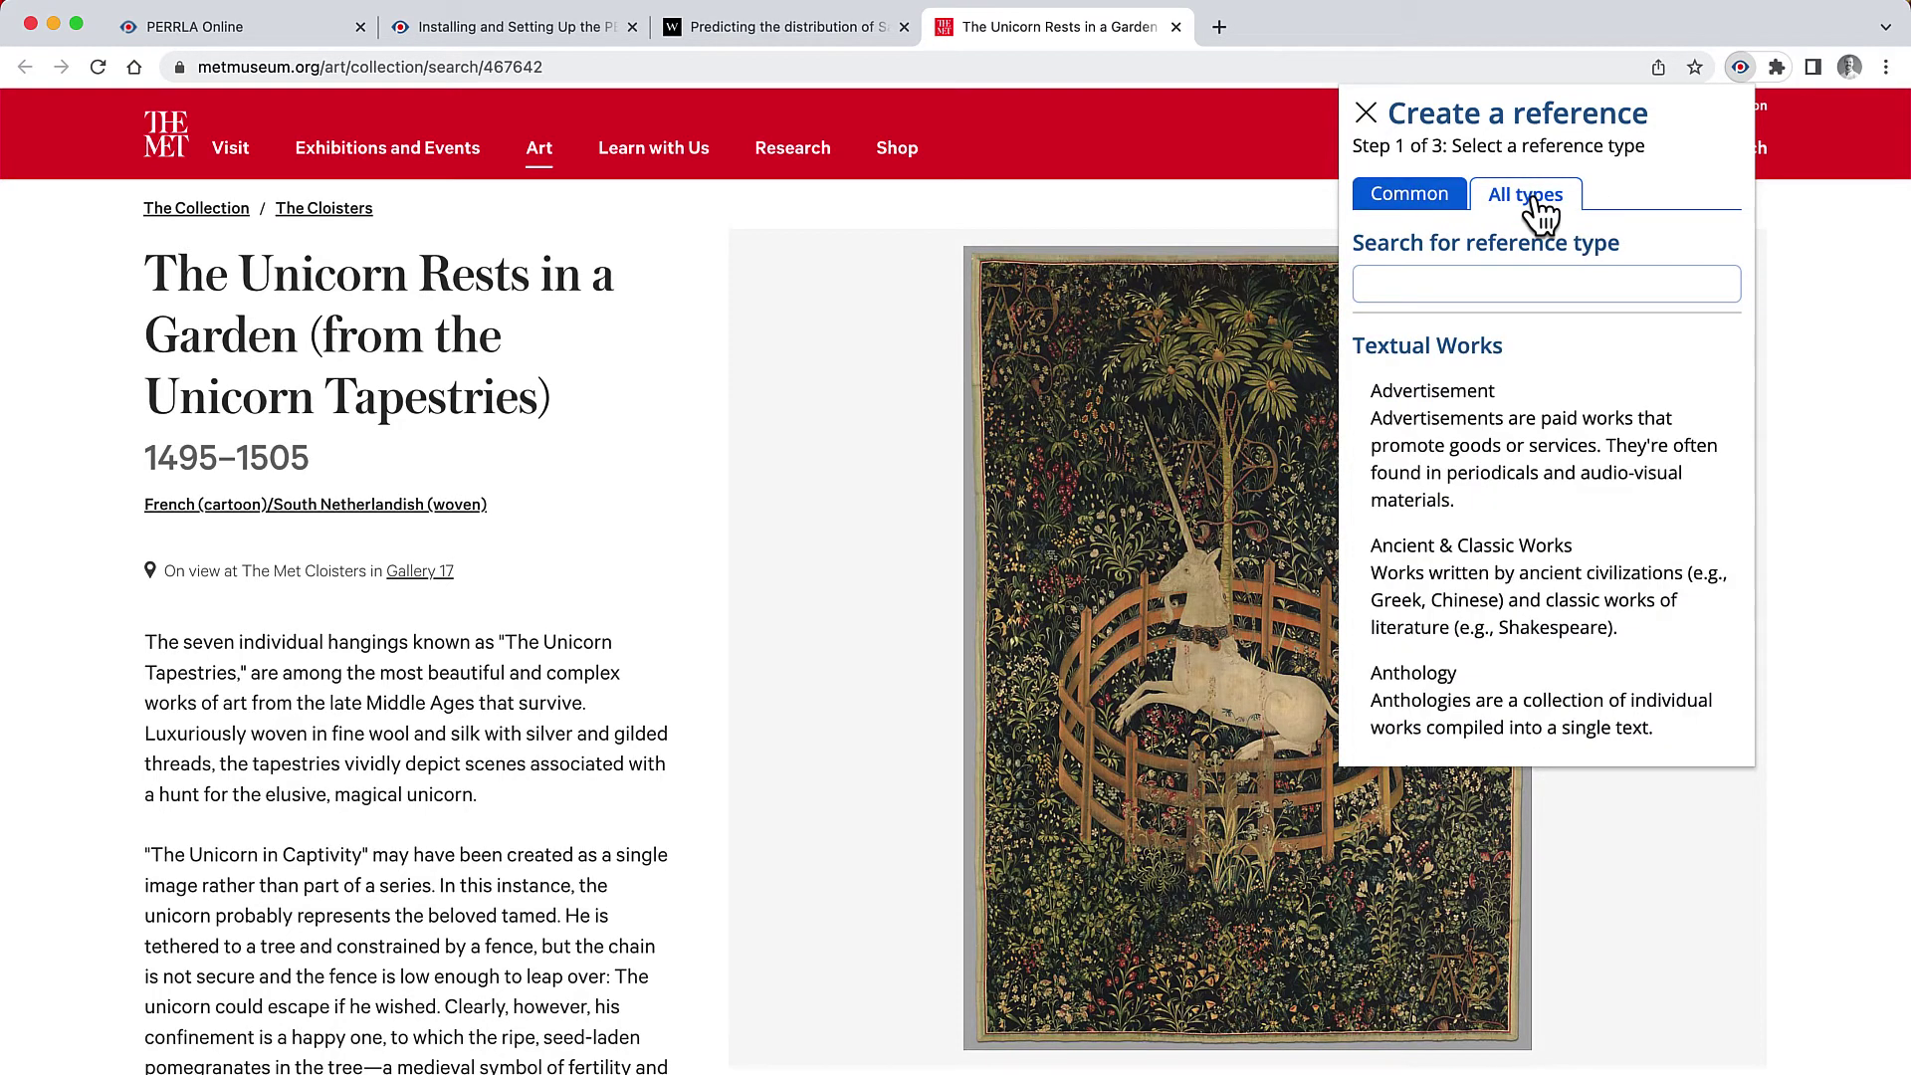
{"action": "left_click", "coordinate": [1480, 286]}
{"action": "type", "text": "art"}
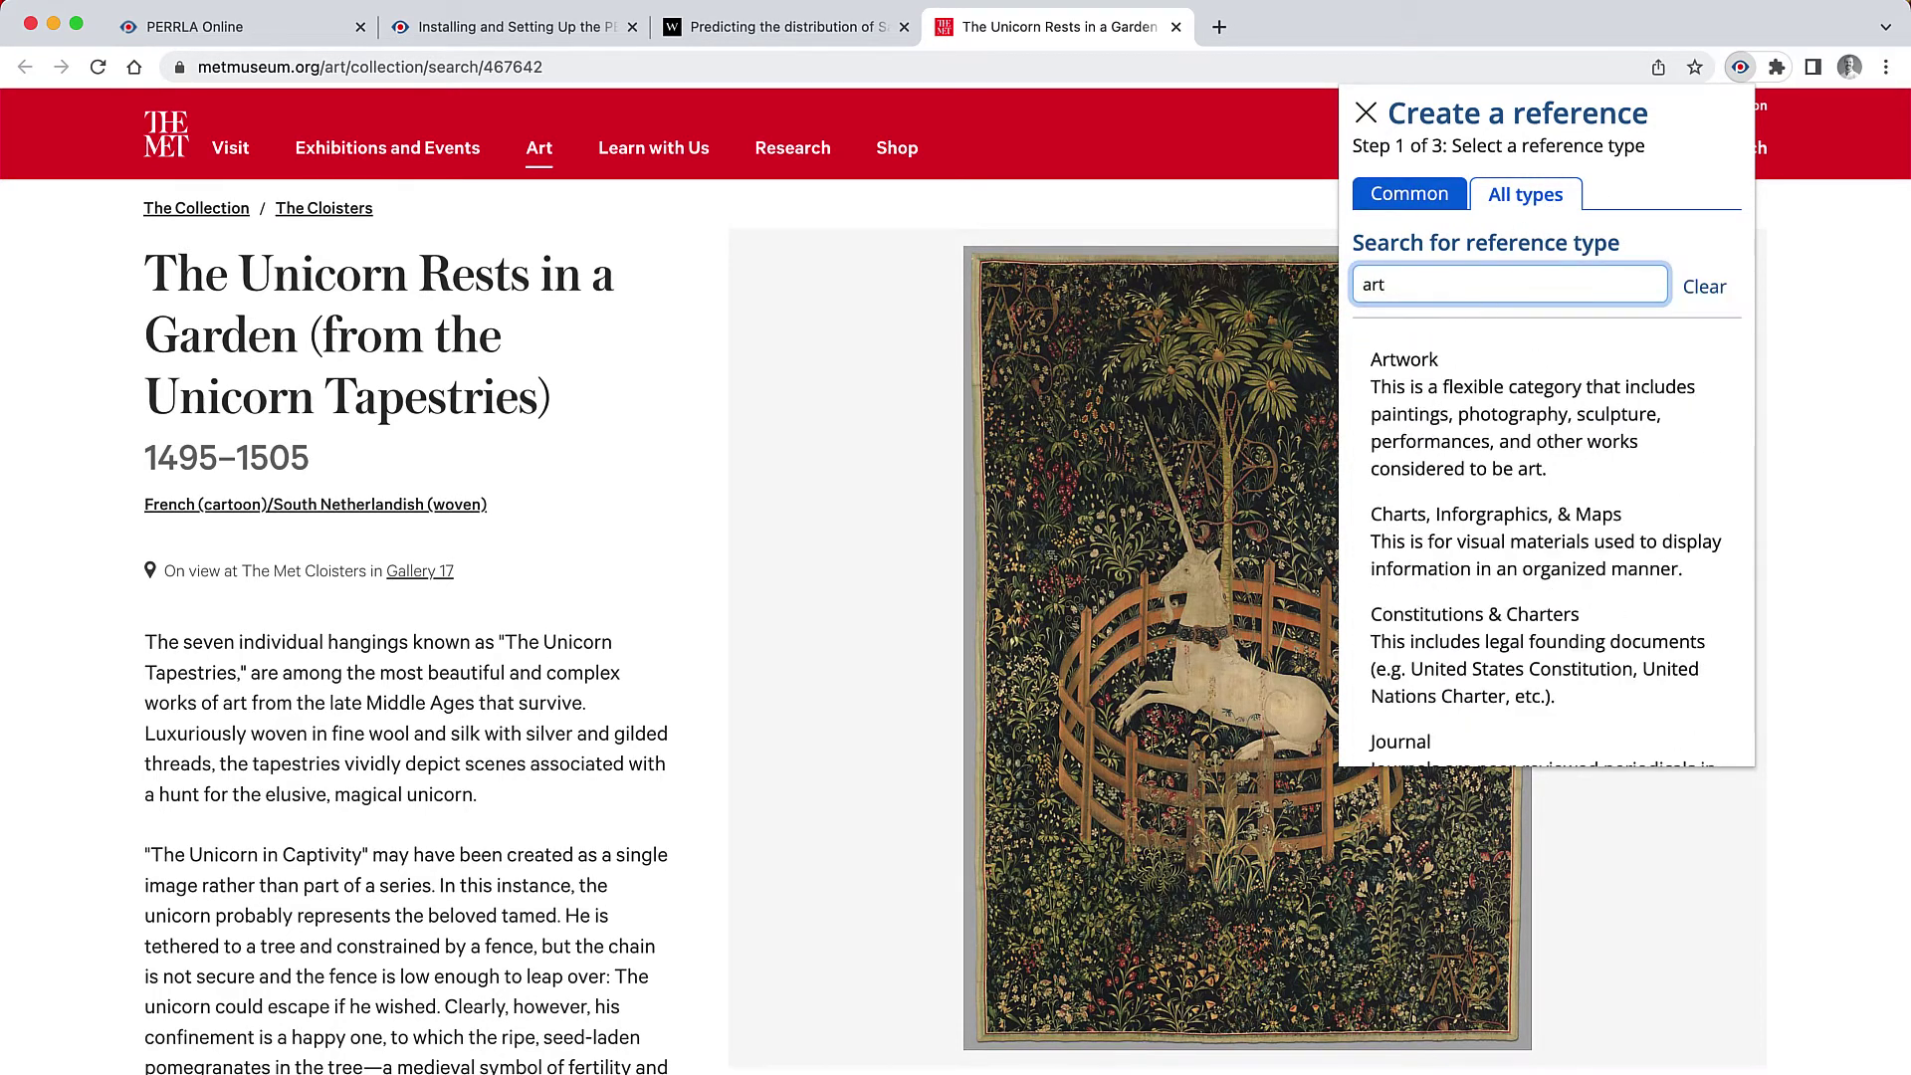
{"action": "left_click", "coordinate": [1542, 451]}
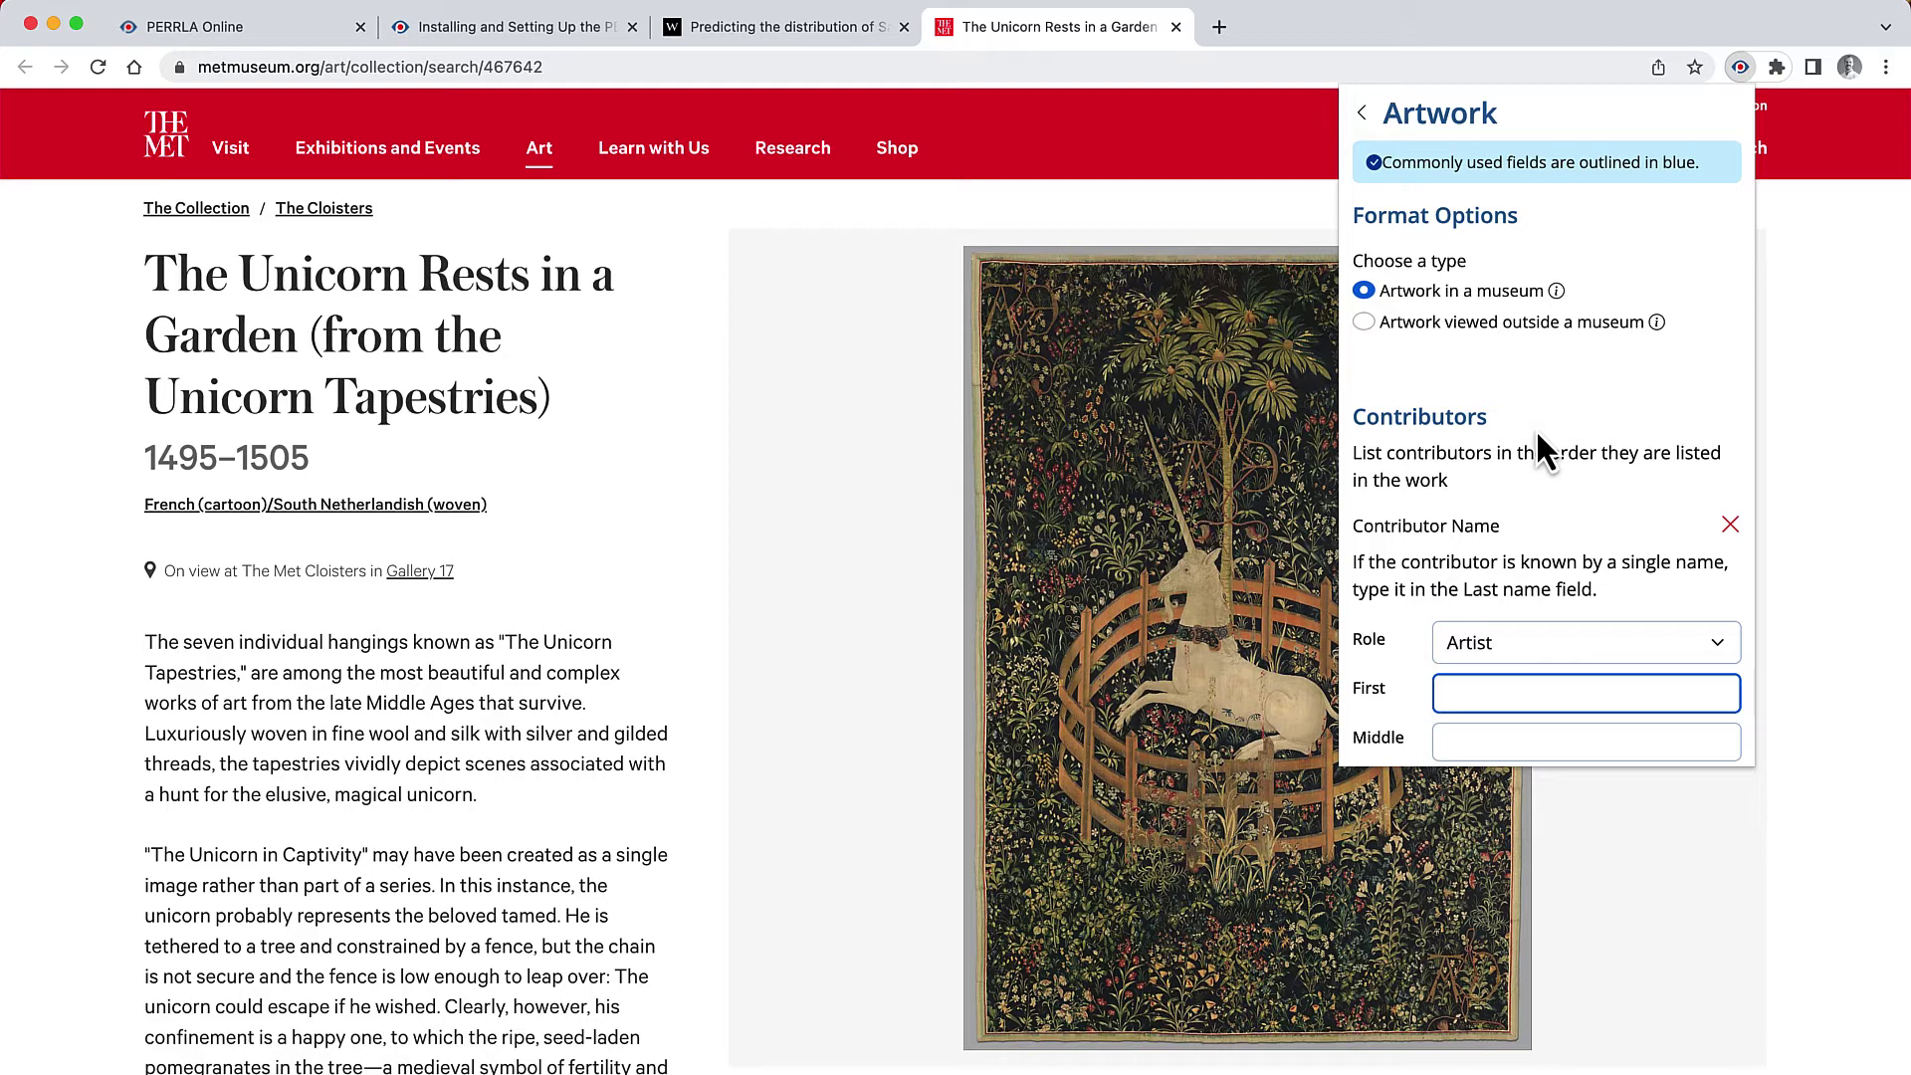
Consult the Artwork Details on the museum page and remove the empty artist contributor from the reference.
{"action": "scroll", "coordinate": [1537, 451], "scroll_direction": "down", "scroll_amount": 3}
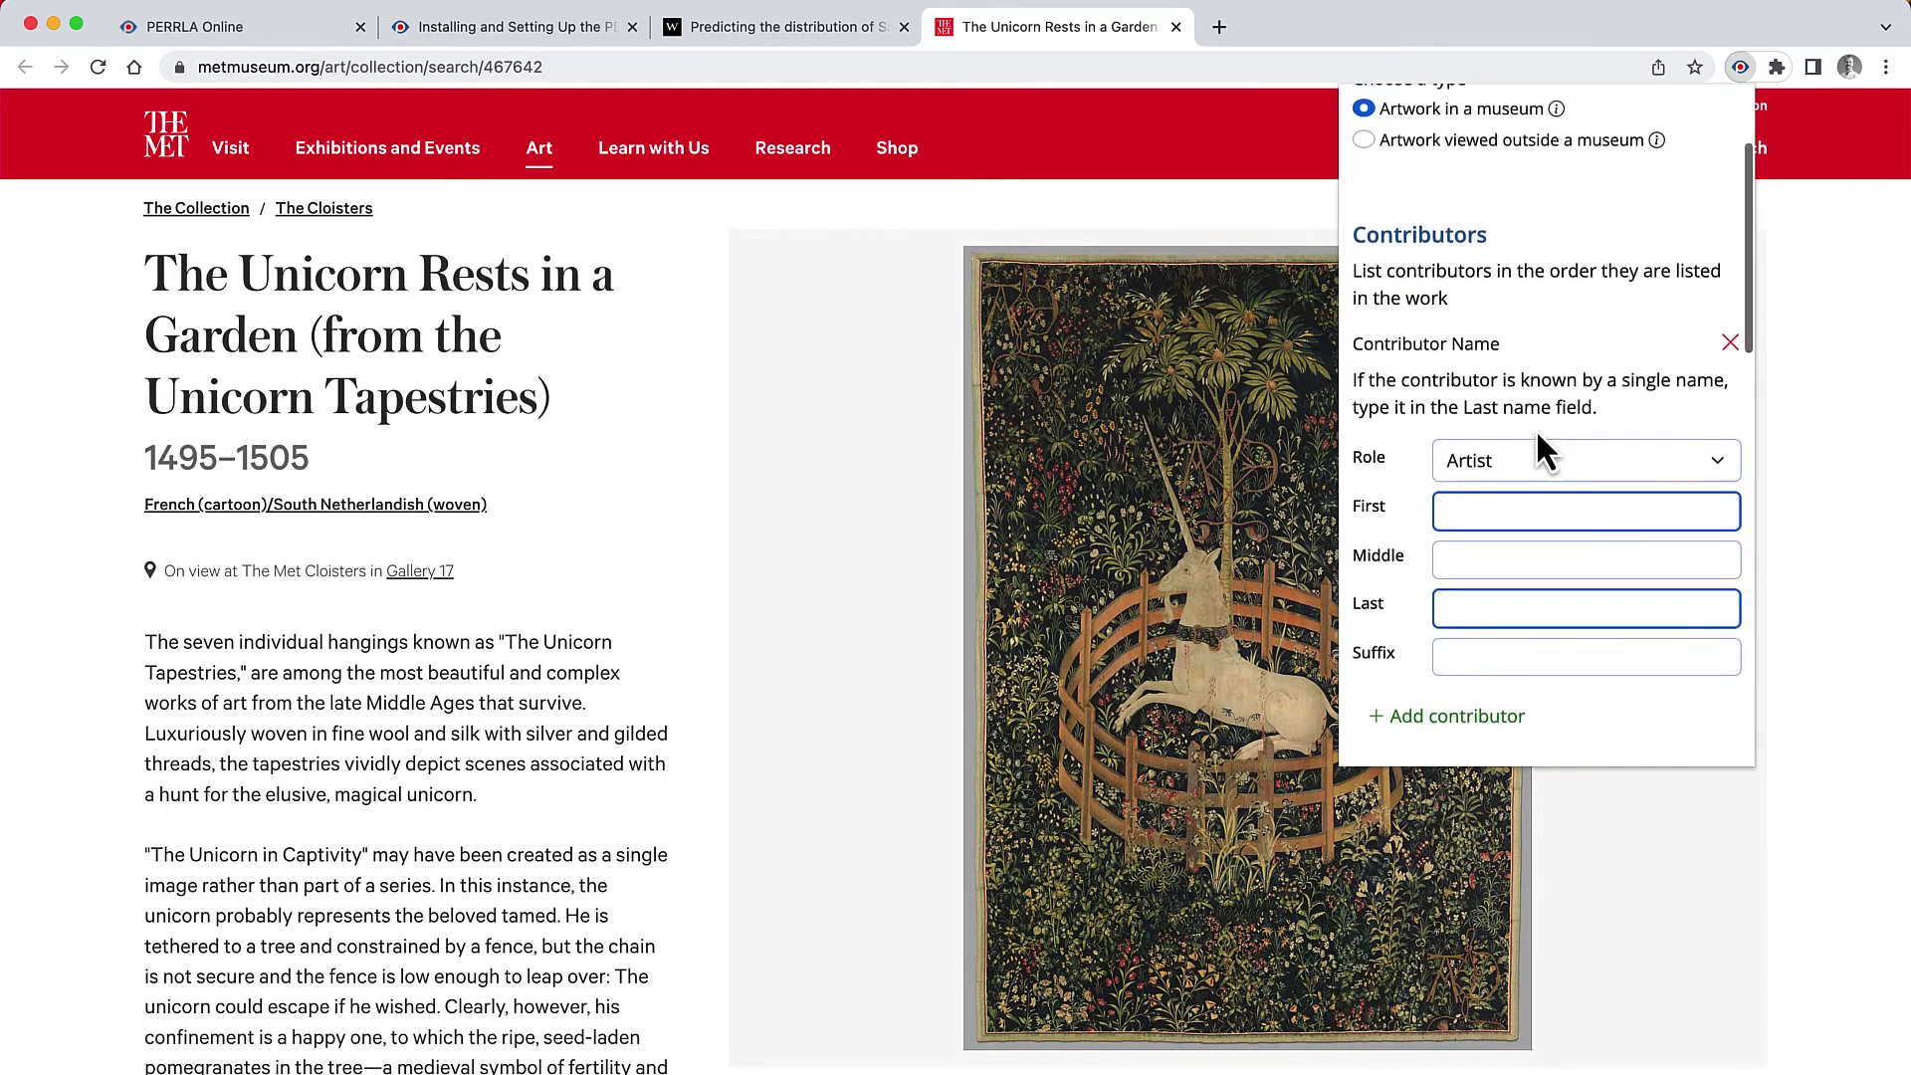
{"action": "scroll", "coordinate": [735, 733], "scroll_direction": "down", "scroll_amount": 15}
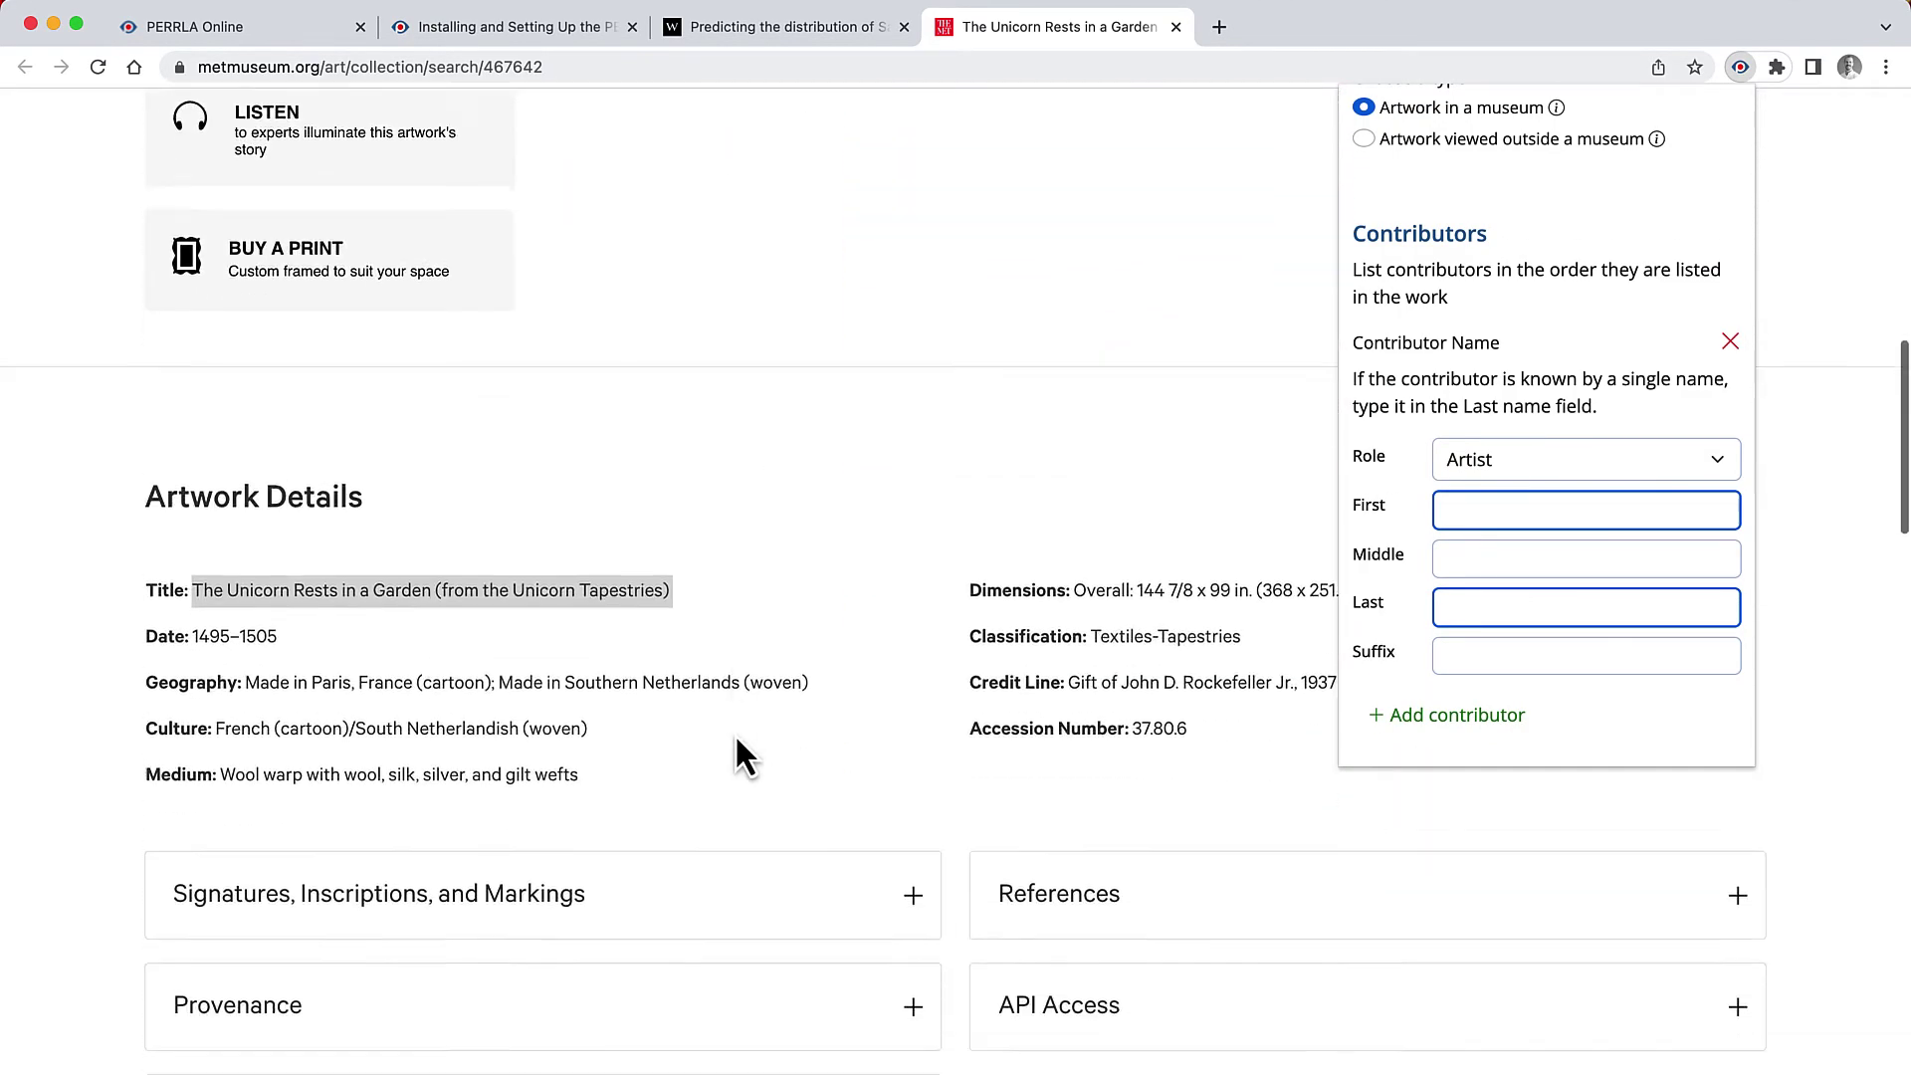
{"action": "scroll", "coordinate": [735, 733], "scroll_direction": "up", "scroll_amount": 1}
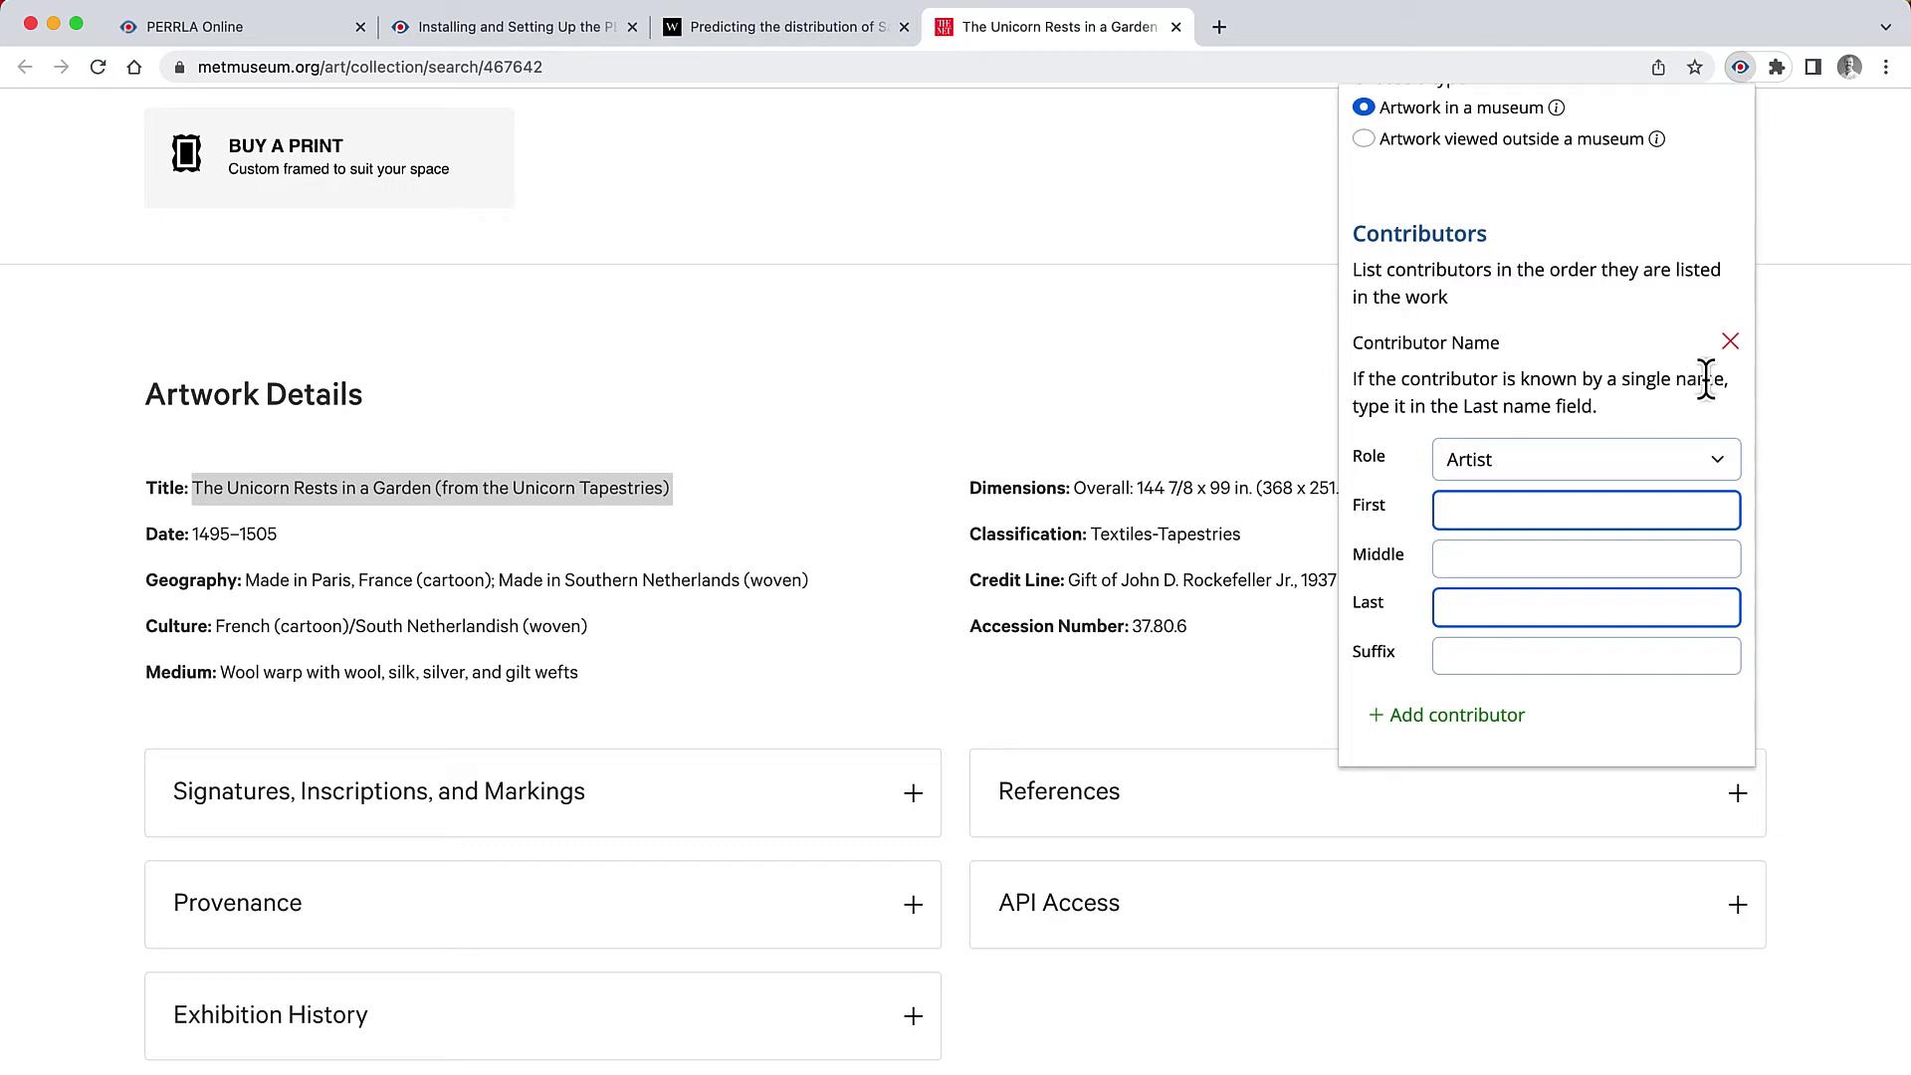
{"action": "left_click", "coordinate": [1731, 343]}
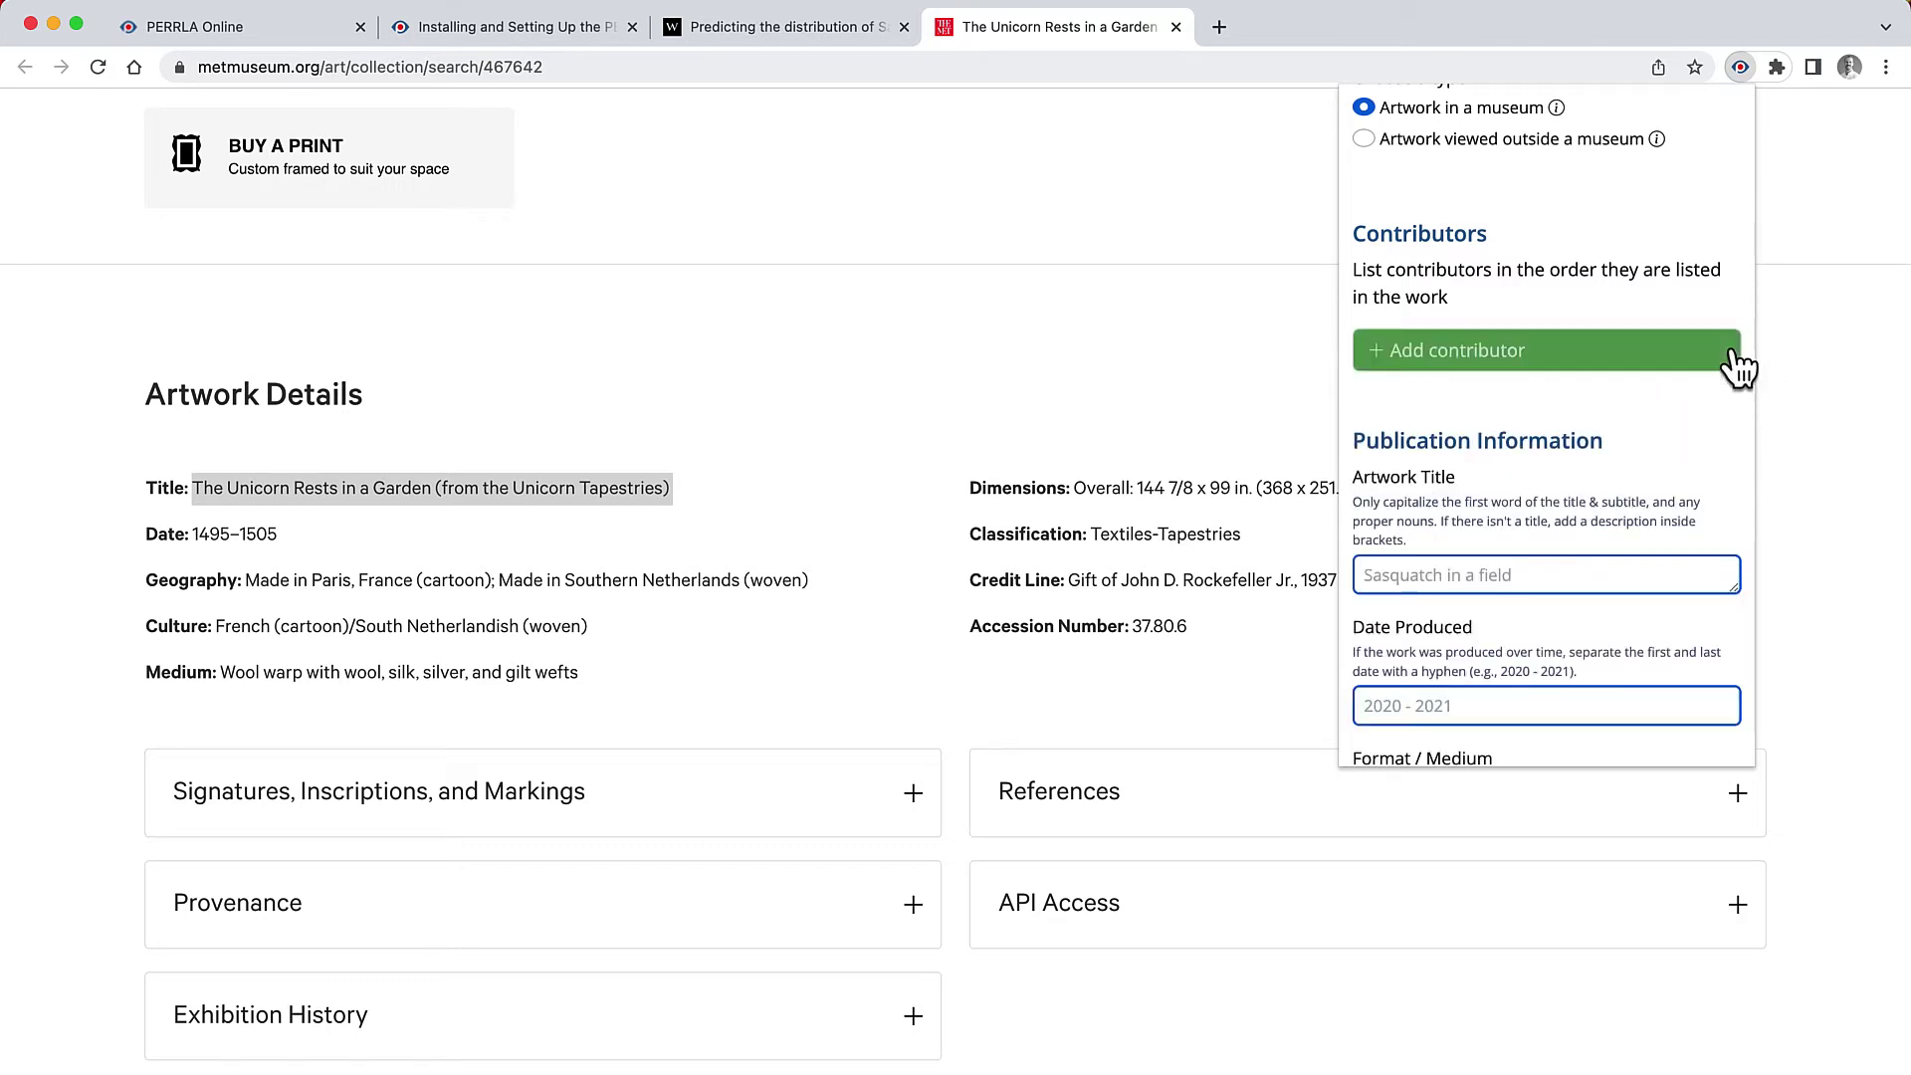
Enter "The unicorn rests in a garden" as the artwork title.
{"action": "scroll", "coordinate": [1582, 443], "scroll_direction": "down", "scroll_amount": 2}
{"action": "scroll", "coordinate": [1583, 443], "scroll_direction": "down", "scroll_amount": 1}
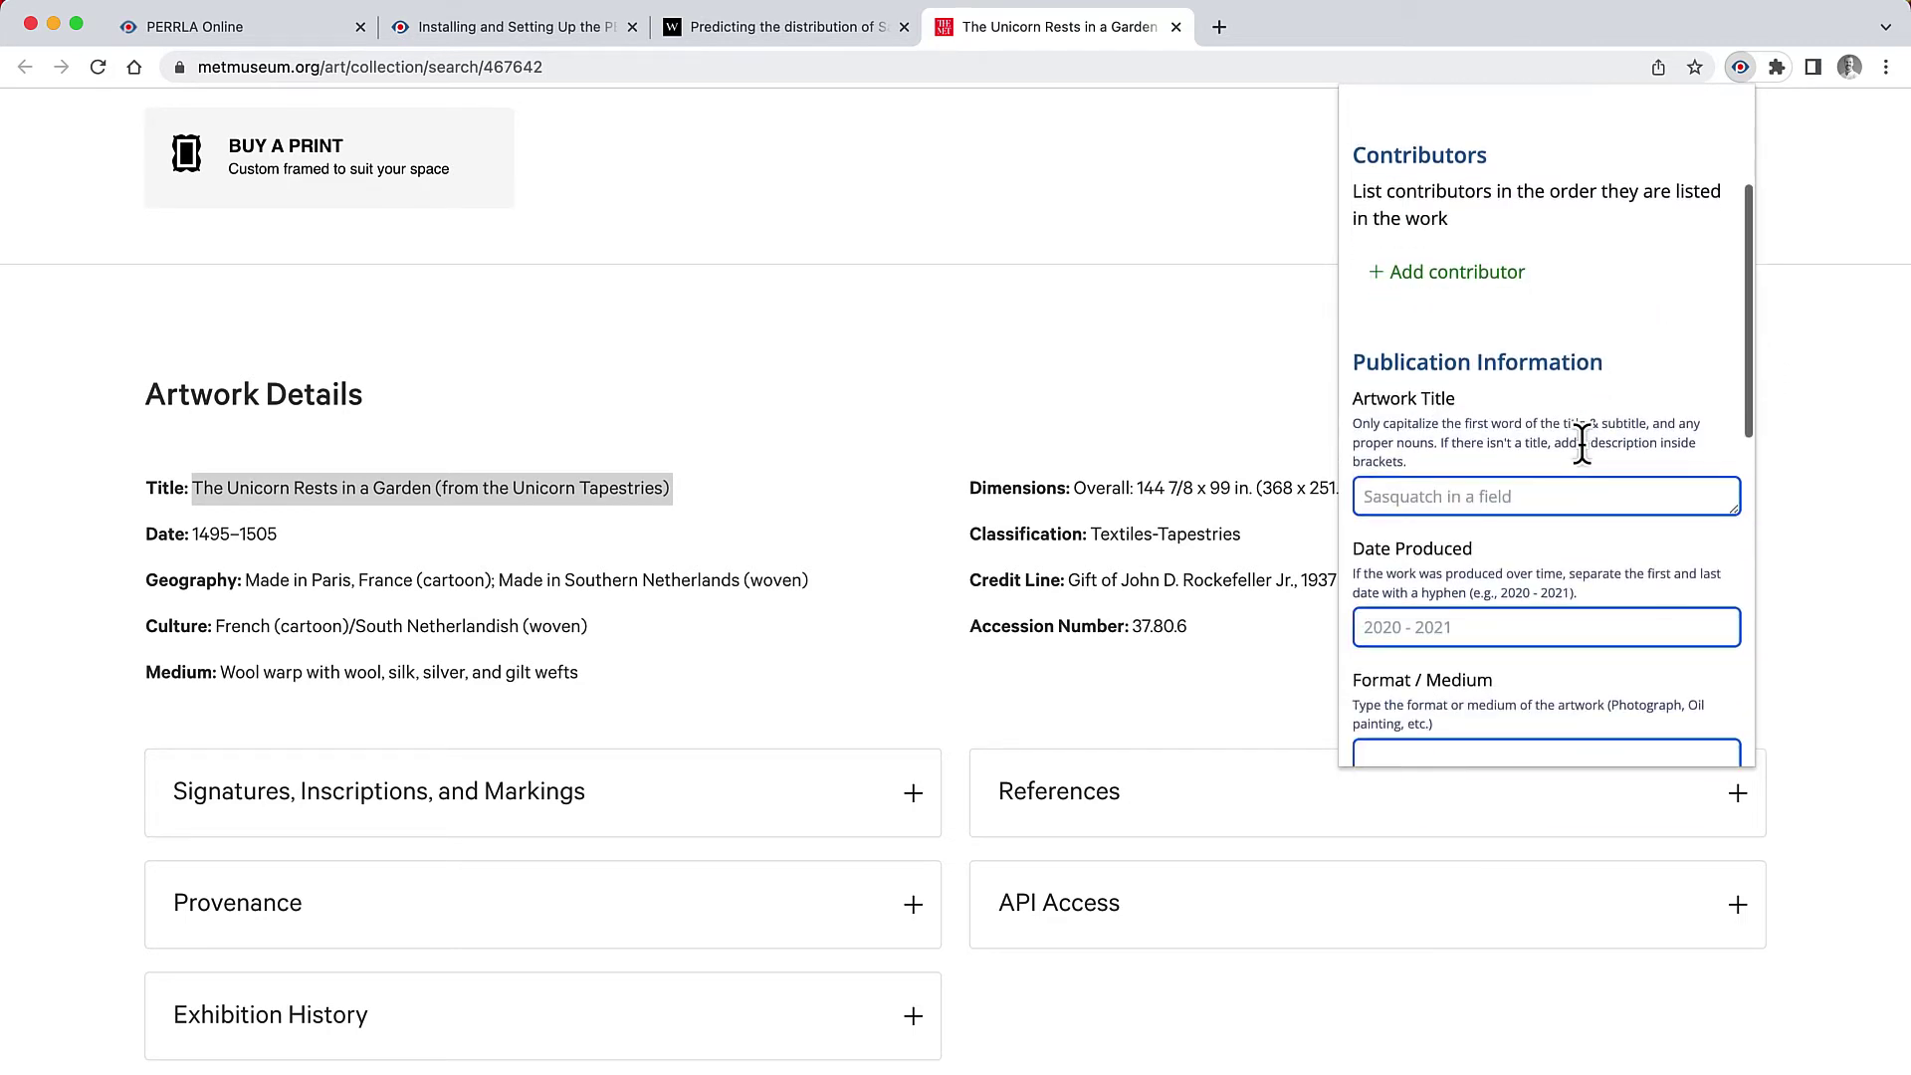
{"action": "left_click", "coordinate": [1446, 495]}
{"action": "type", "text": "The unci"}
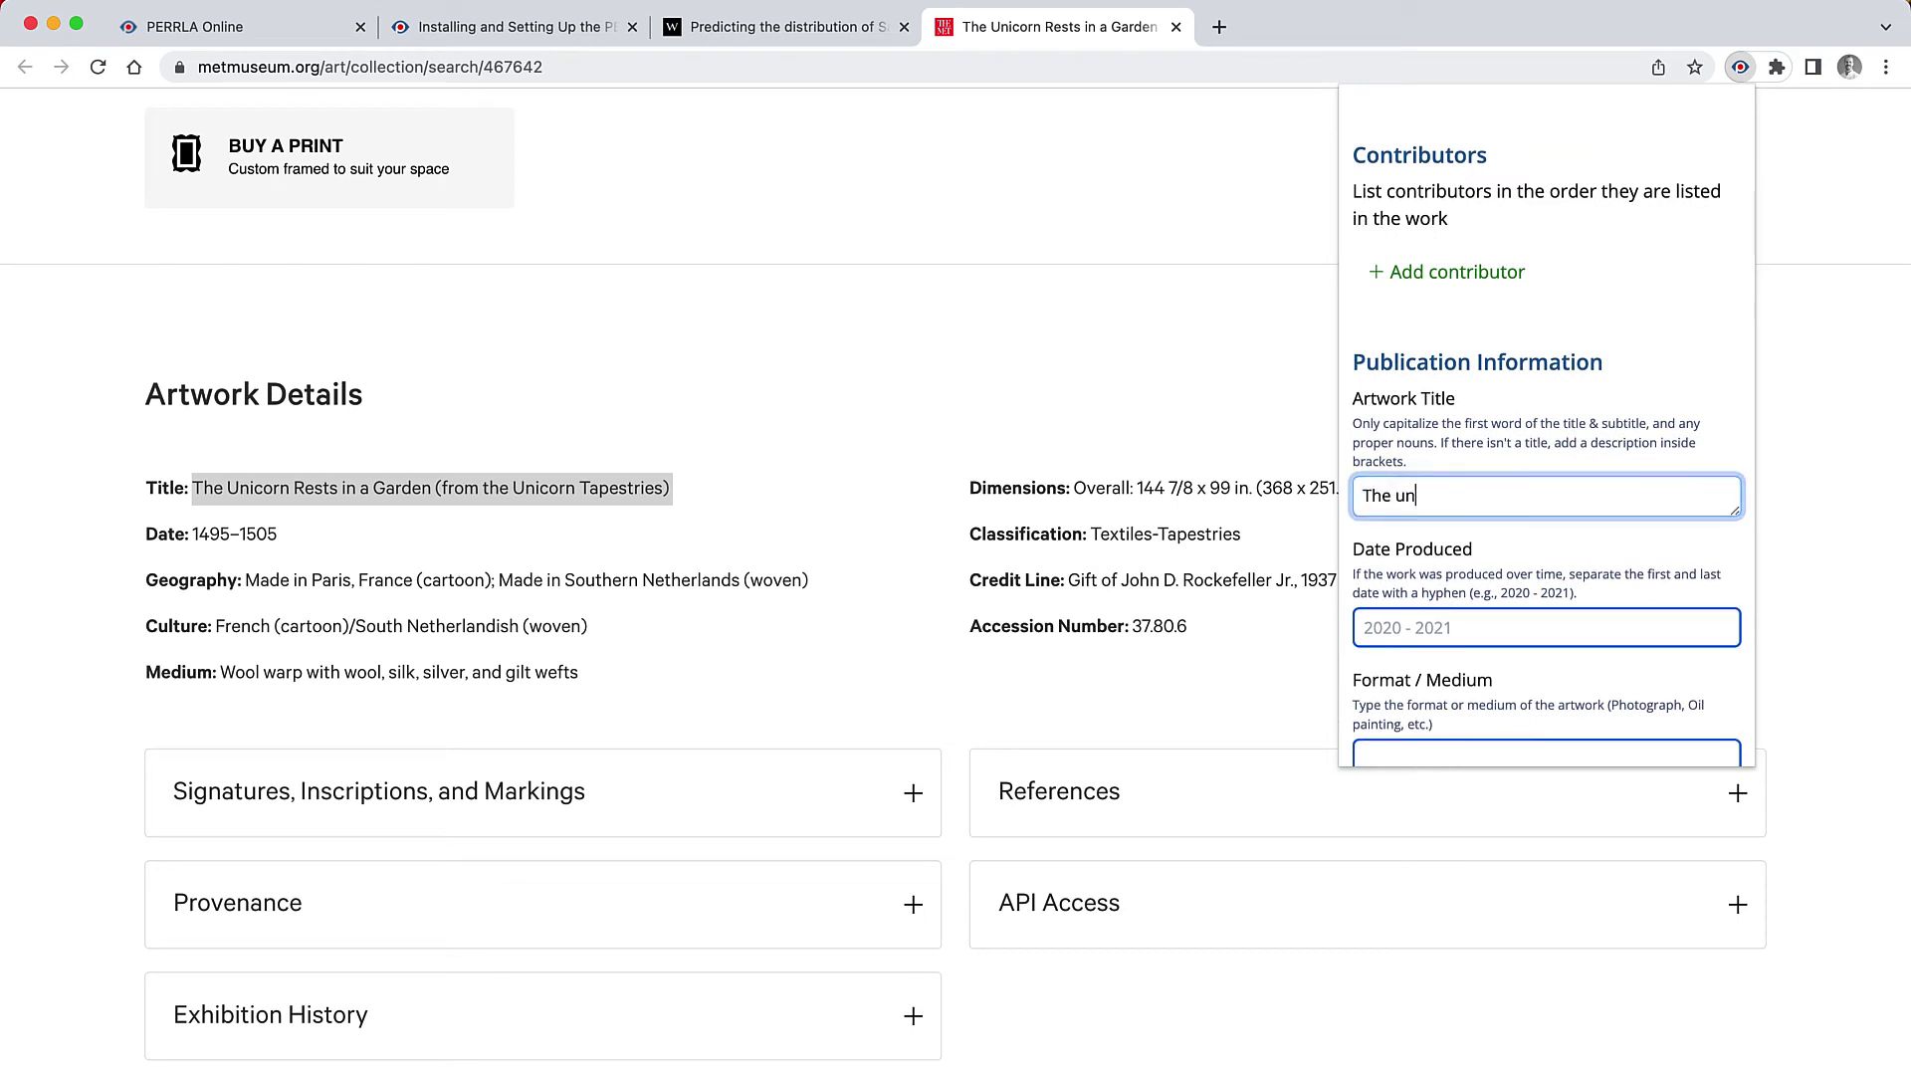
{"action": "key", "text": "BackSpace"}
{"action": "key", "text": "BackSpace"}
{"action": "type", "text": "icorn rests in a gora"}
{"action": "key", "text": "BackSpace"}
{"action": "key", "text": "BackSpace"}
{"action": "key", "text": "BackSpace"}
{"action": "type", "text": "arden"}
Copy the date 1495–1505 from the museum page's Artwork Details into the artwork reference's production date.
{"action": "left_click", "coordinate": [1585, 617]}
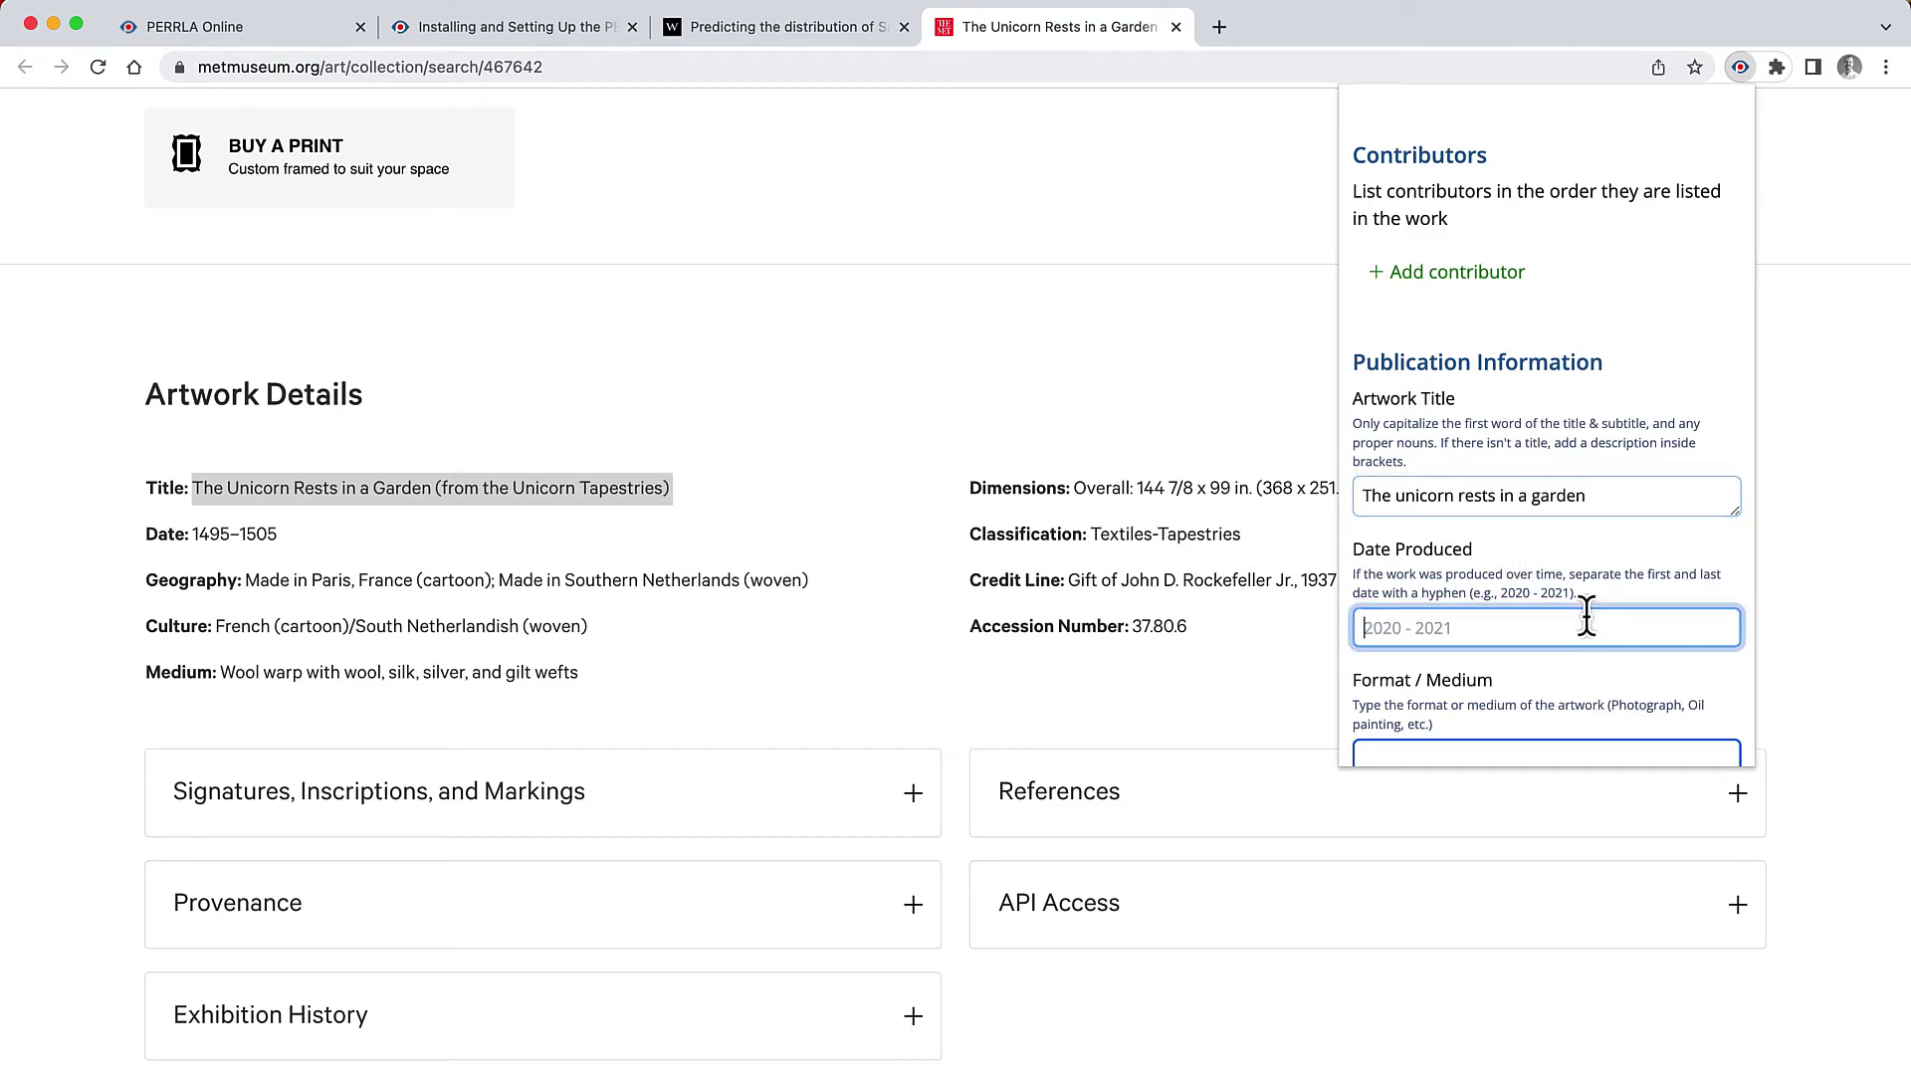
{"action": "key", "text": "super+l"}
{"action": "left_click", "coordinate": [277, 536]}
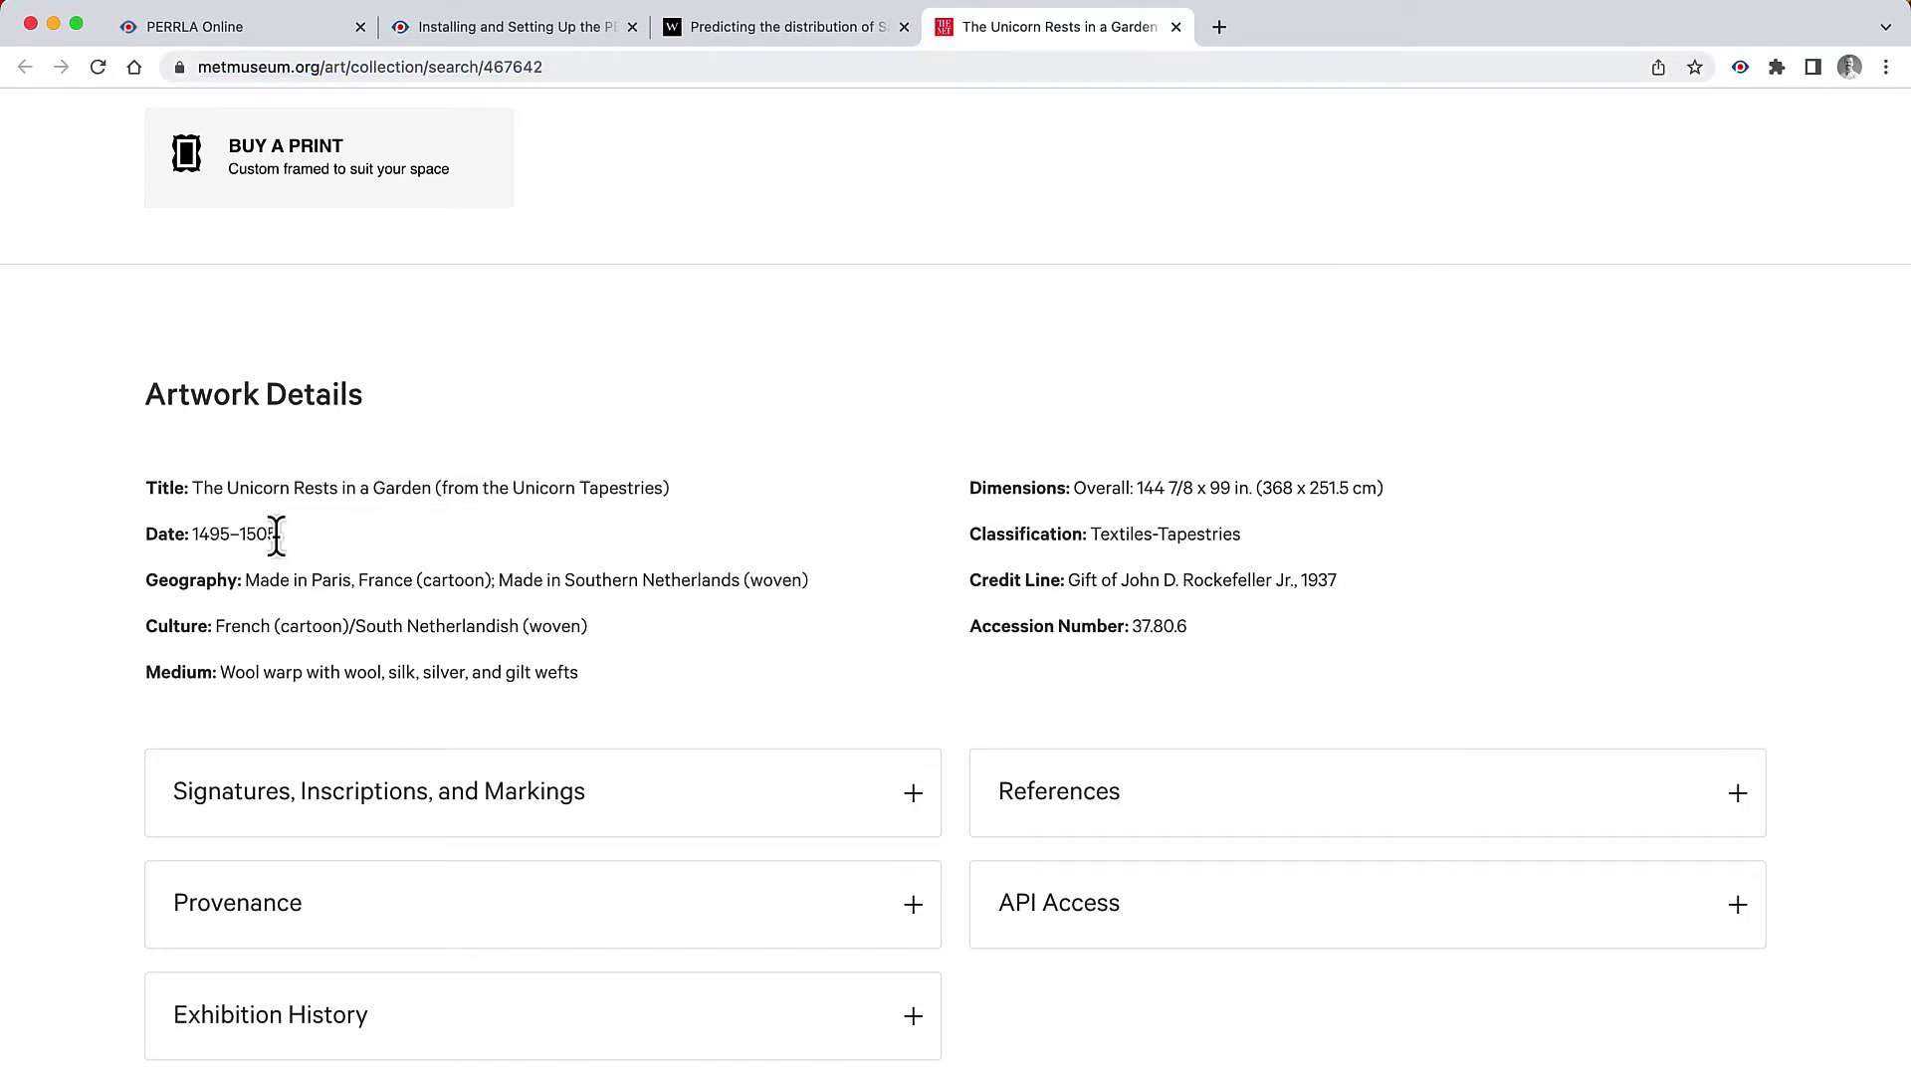
{"action": "left_click_drag", "start_coordinate": [272, 535], "coordinate": [188, 538]}
{"action": "key", "text": "super+c"}
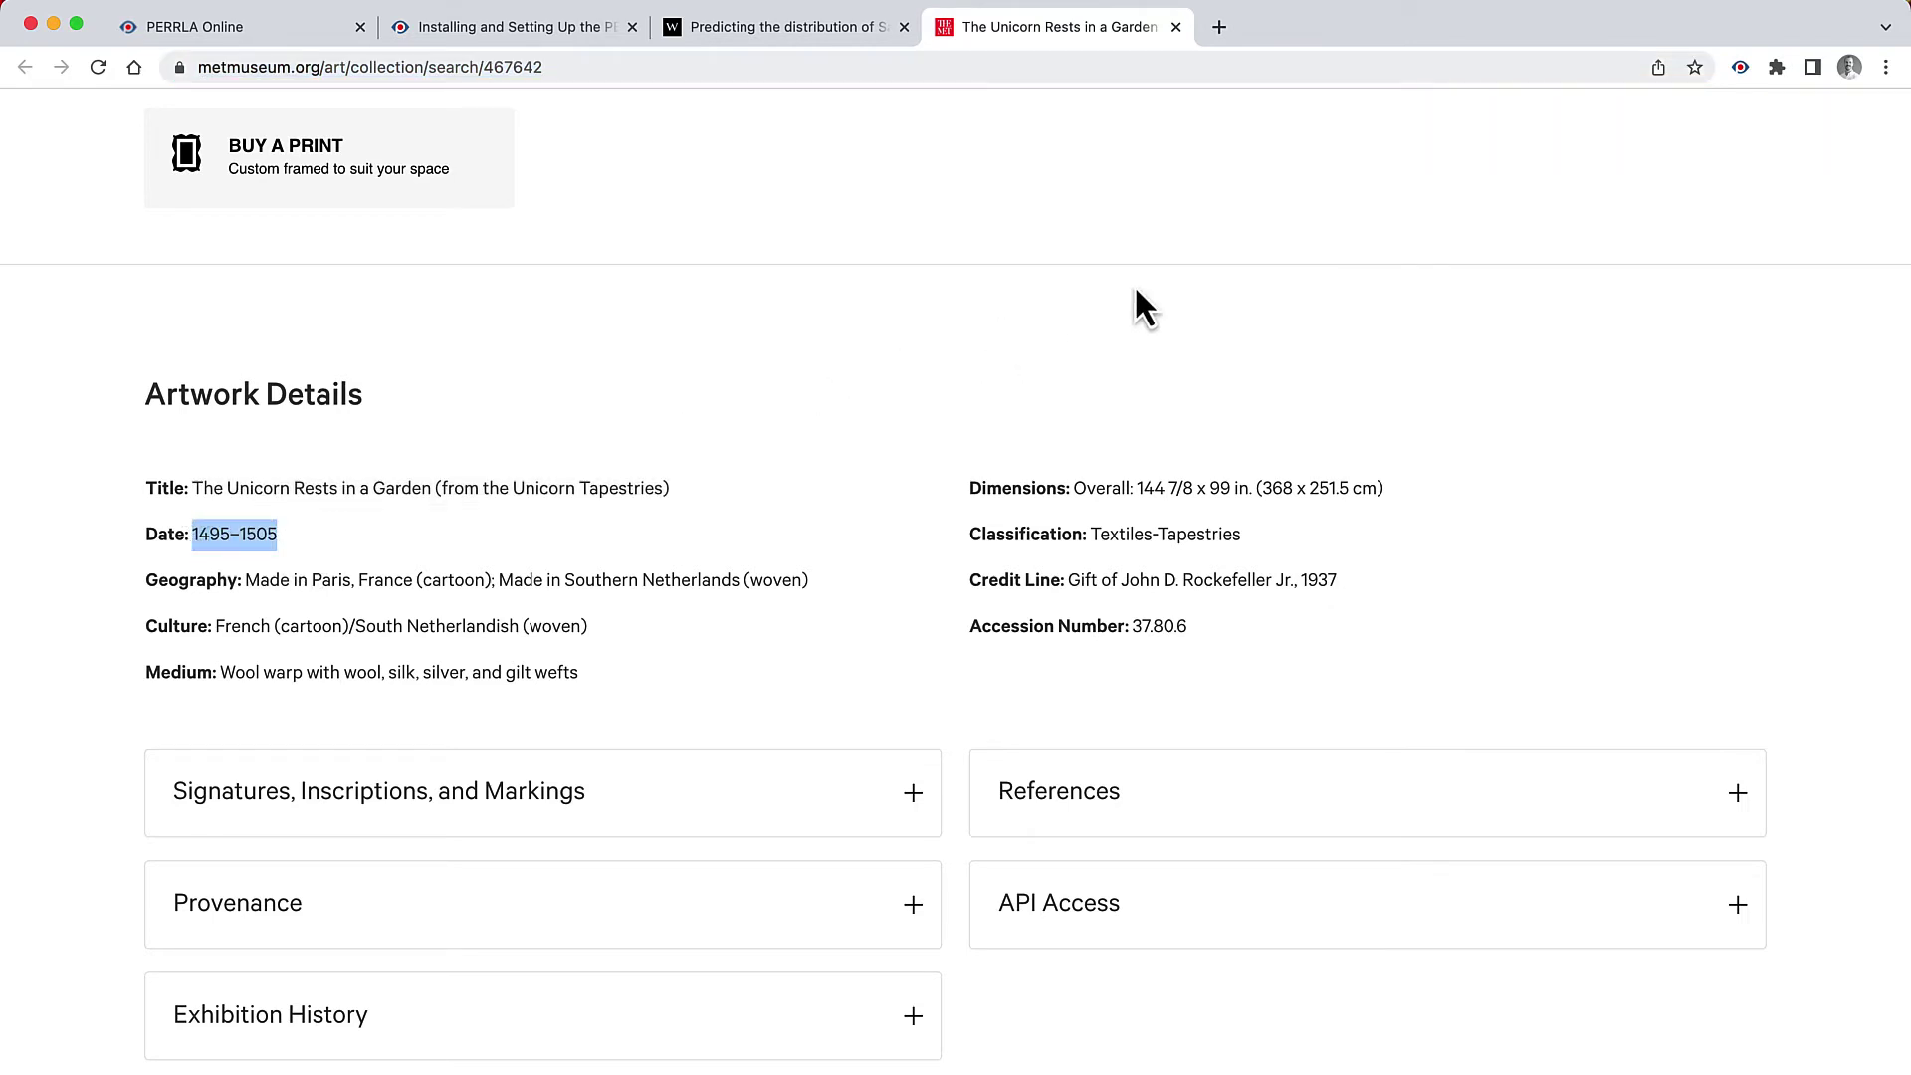
{"action": "left_click", "coordinate": [1740, 67]}
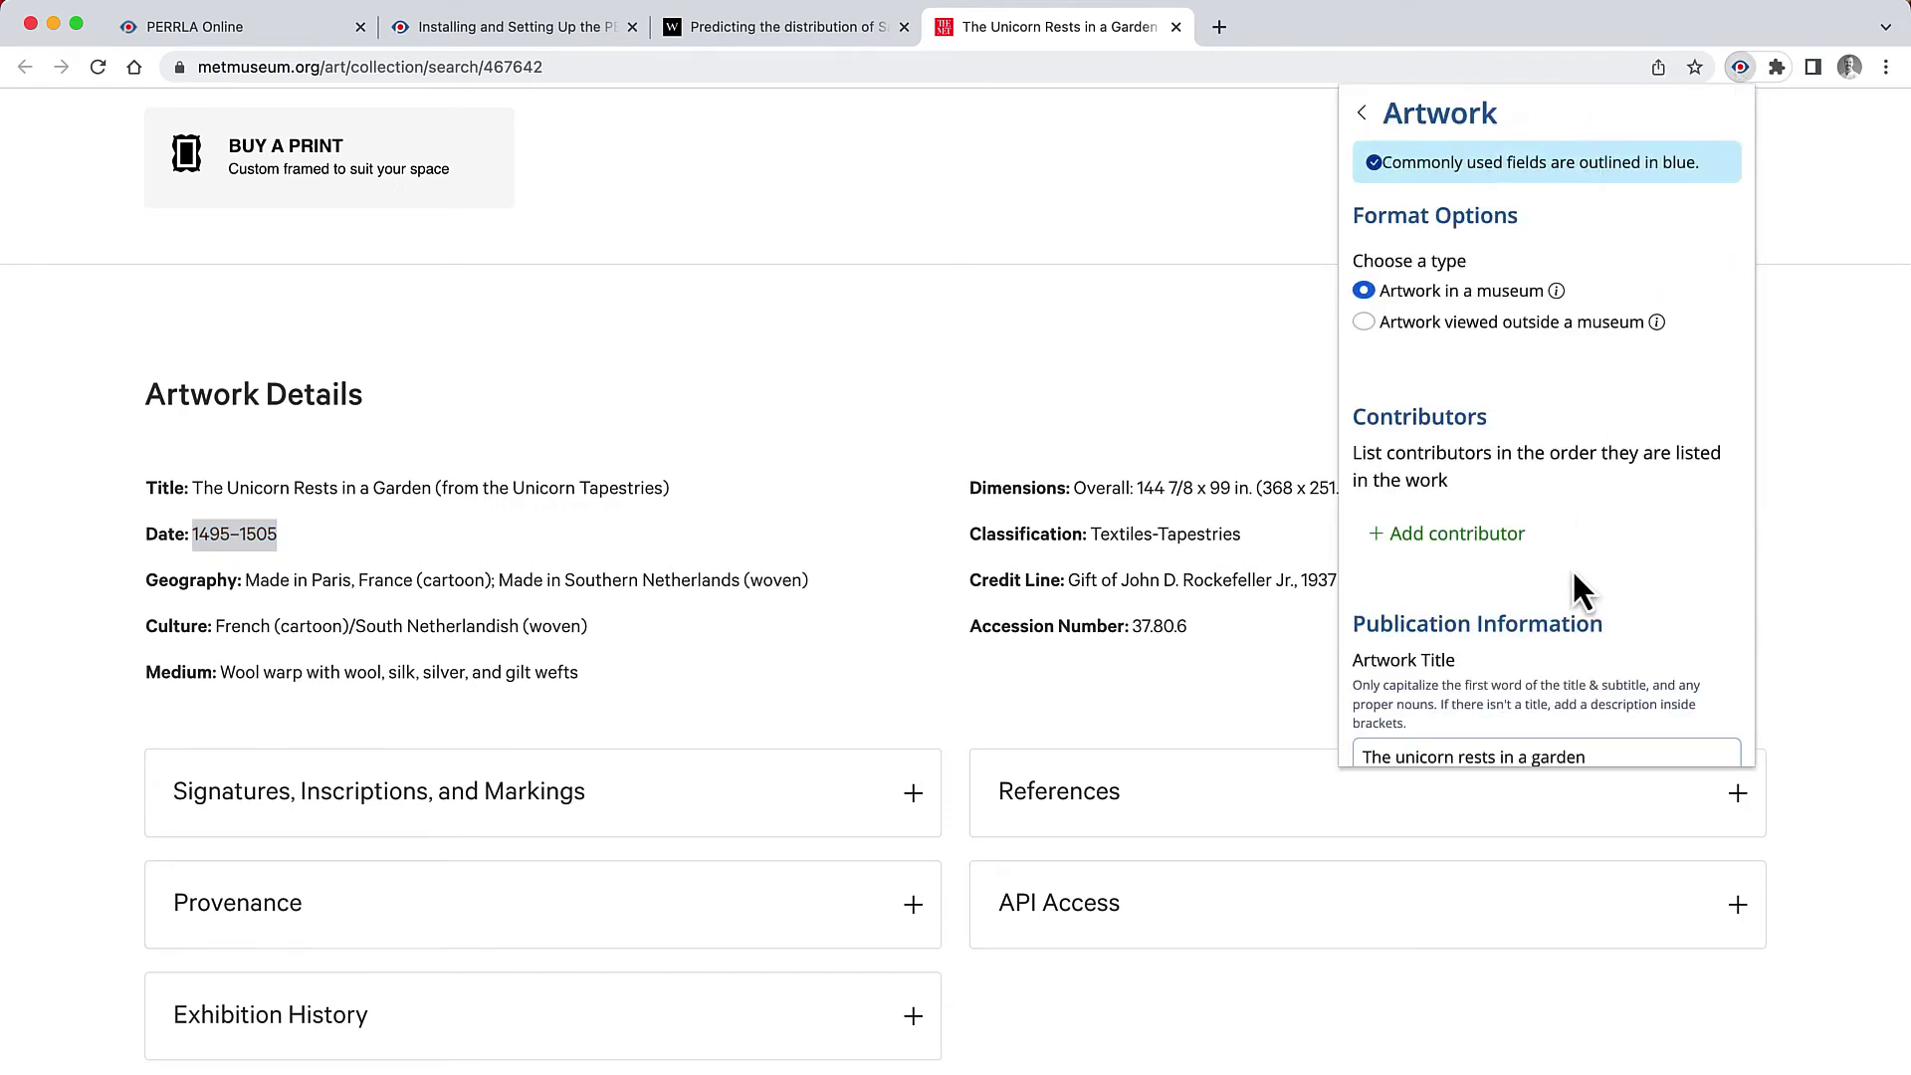
{"action": "scroll", "coordinate": [1575, 575], "scroll_direction": "down", "scroll_amount": 3}
{"action": "scroll", "coordinate": [1575, 587], "scroll_direction": "down", "scroll_amount": 2}
{"action": "left_click", "coordinate": [1455, 535]}
{"action": "key", "text": "super+v"}
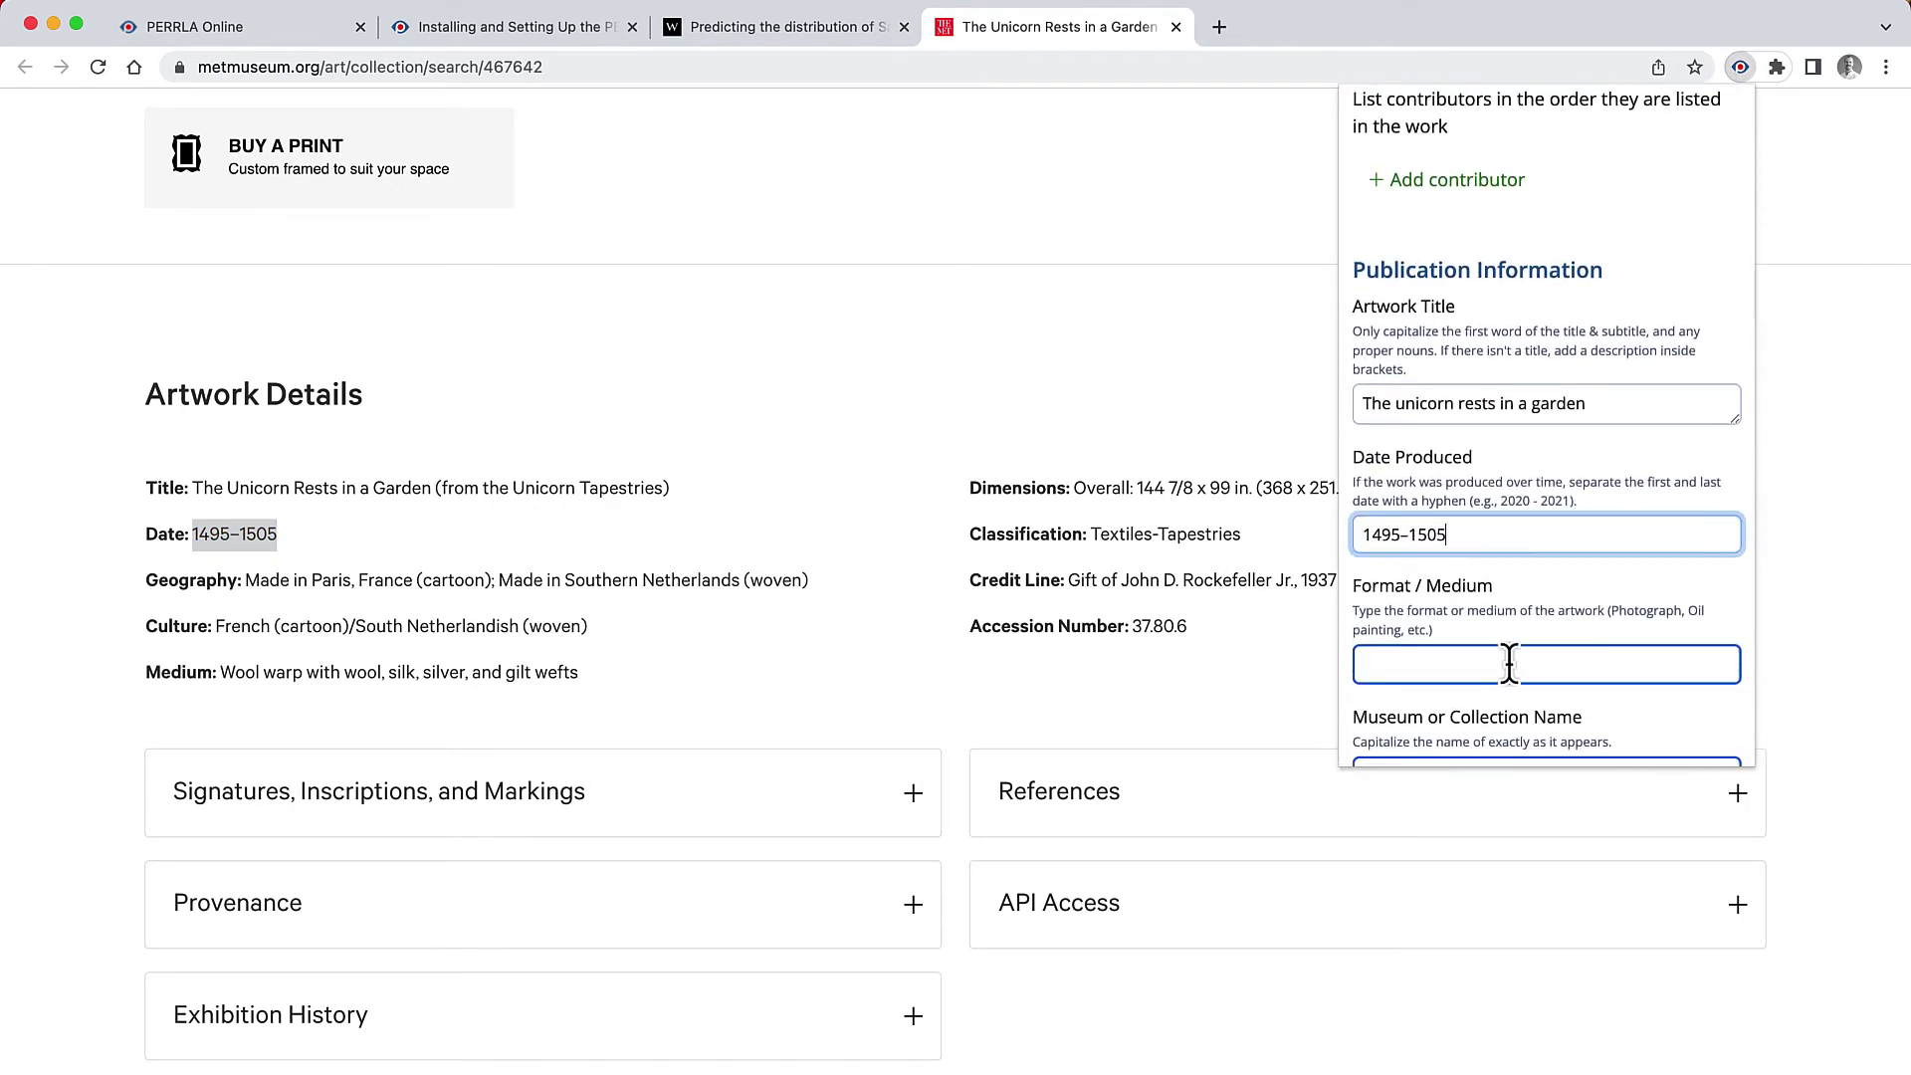
Enter "Tapestry" as the artwork's format or medium.
{"action": "left_click", "coordinate": [1630, 665]}
{"action": "type", "text": "tapest"}
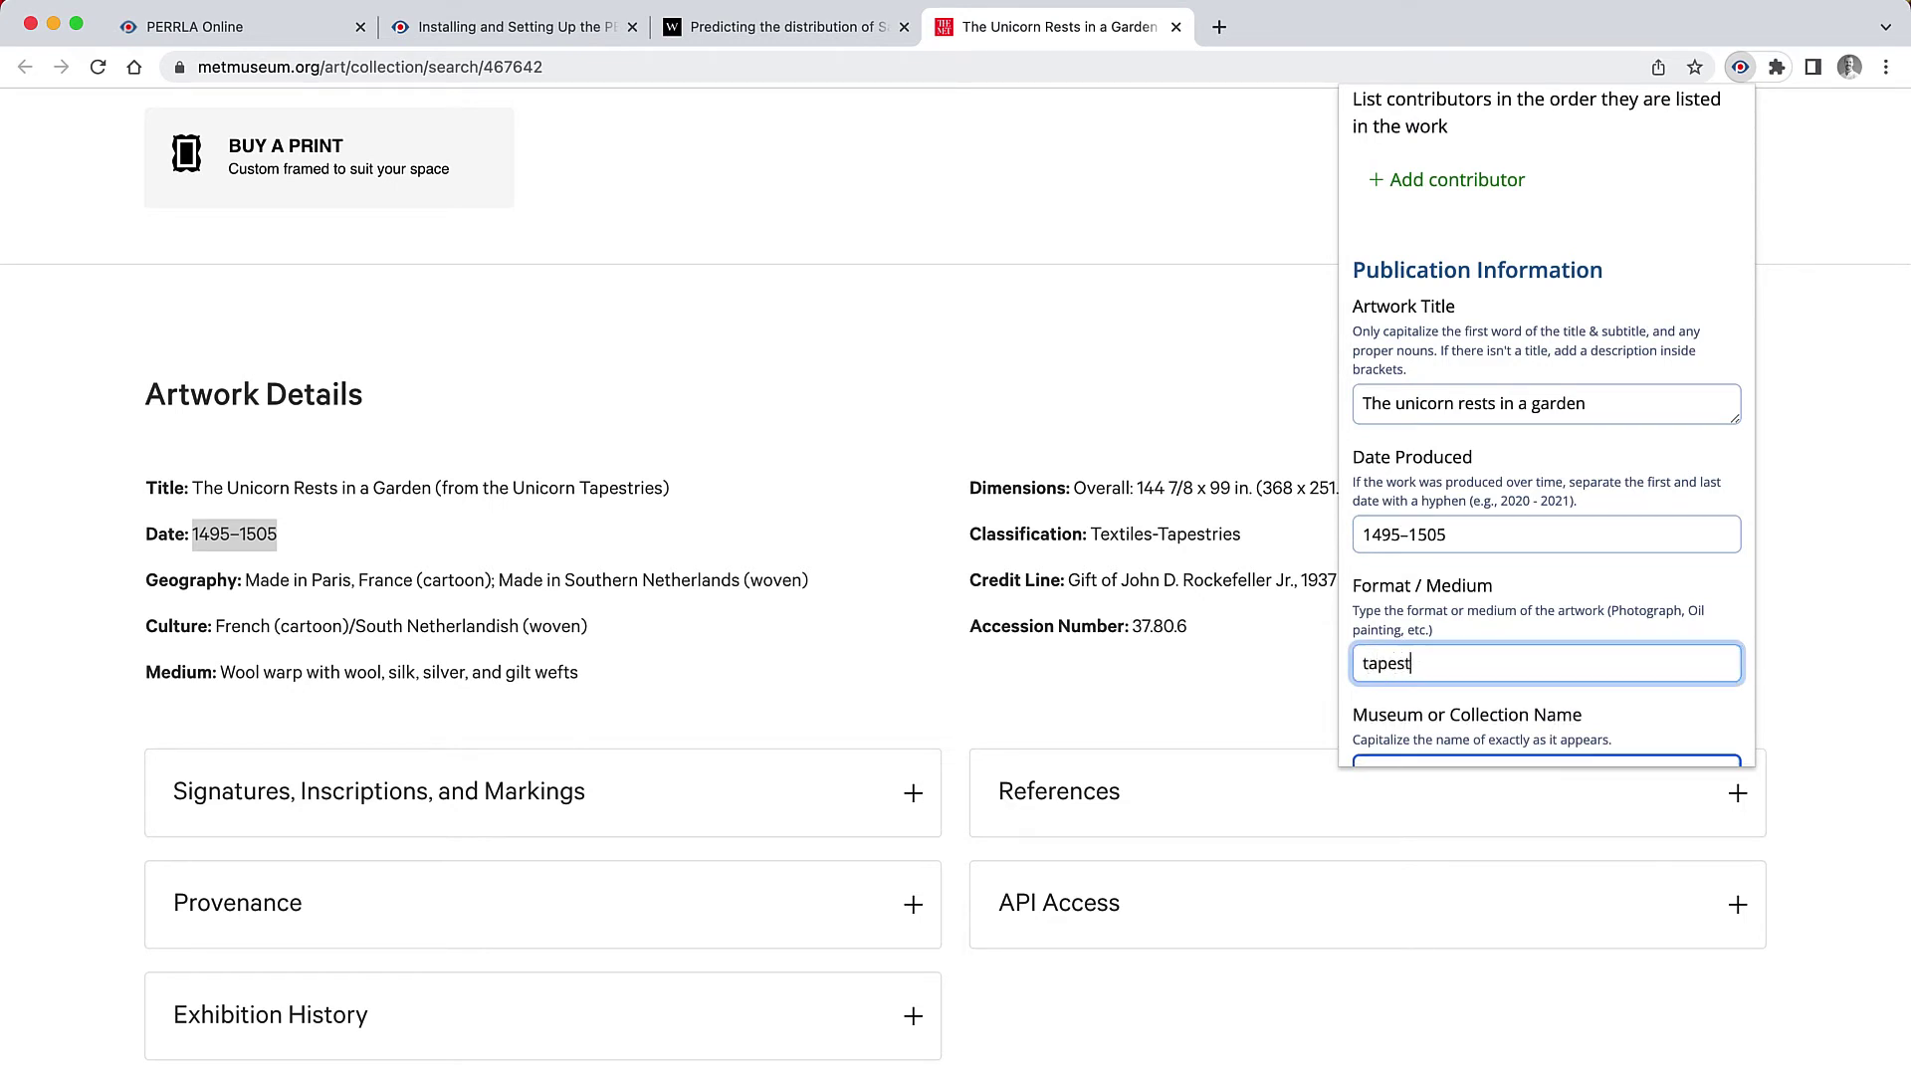
{"action": "key", "text": "super+a"}
{"action": "type", "text": "Tapestry"}
Enter "The Met" as the museum or collection name of the artwork reference.
{"action": "scroll", "coordinate": [1454, 667], "scroll_direction": "down", "scroll_amount": 5}
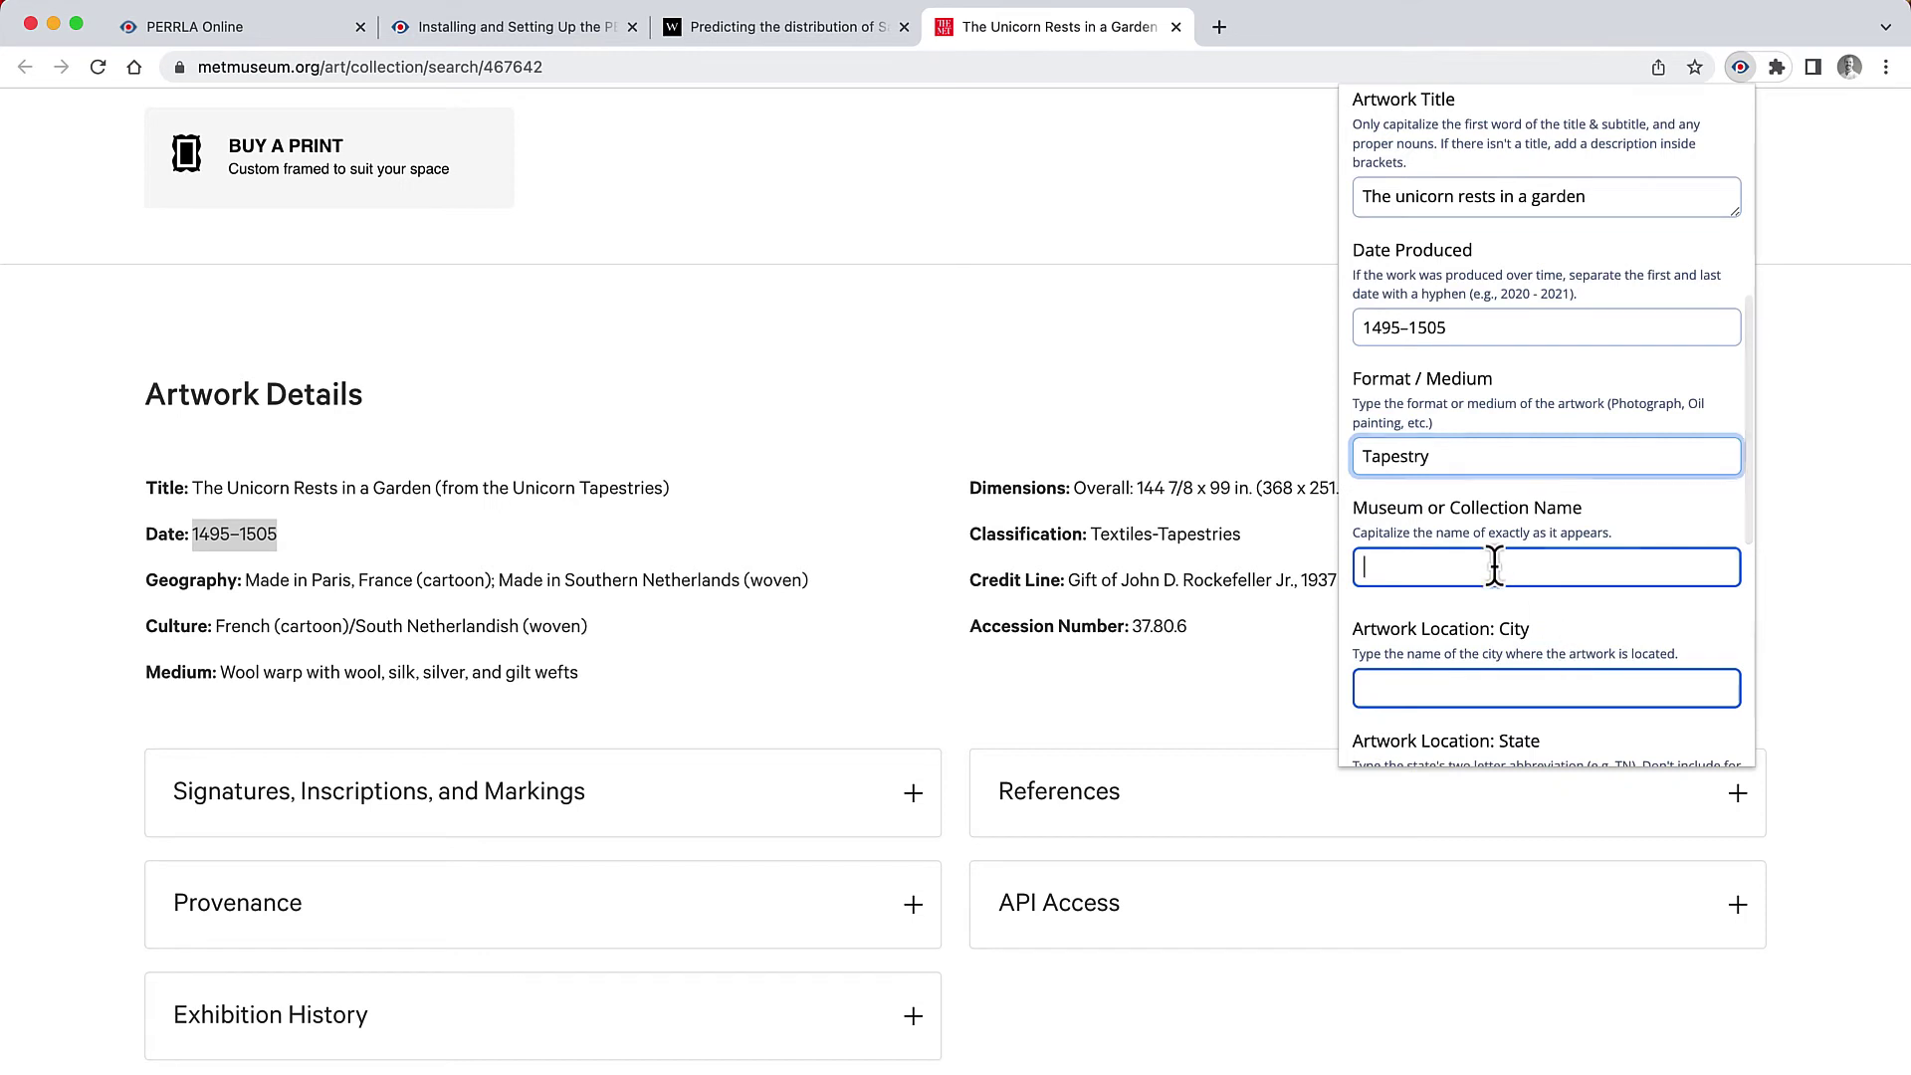
{"action": "left_click", "coordinate": [1495, 566]}
{"action": "type", "text": "Teh"}
{"action": "key", "text": "BackSpace"}
{"action": "key", "text": "BackSpace"}
{"action": "key", "text": "BackSpace"}
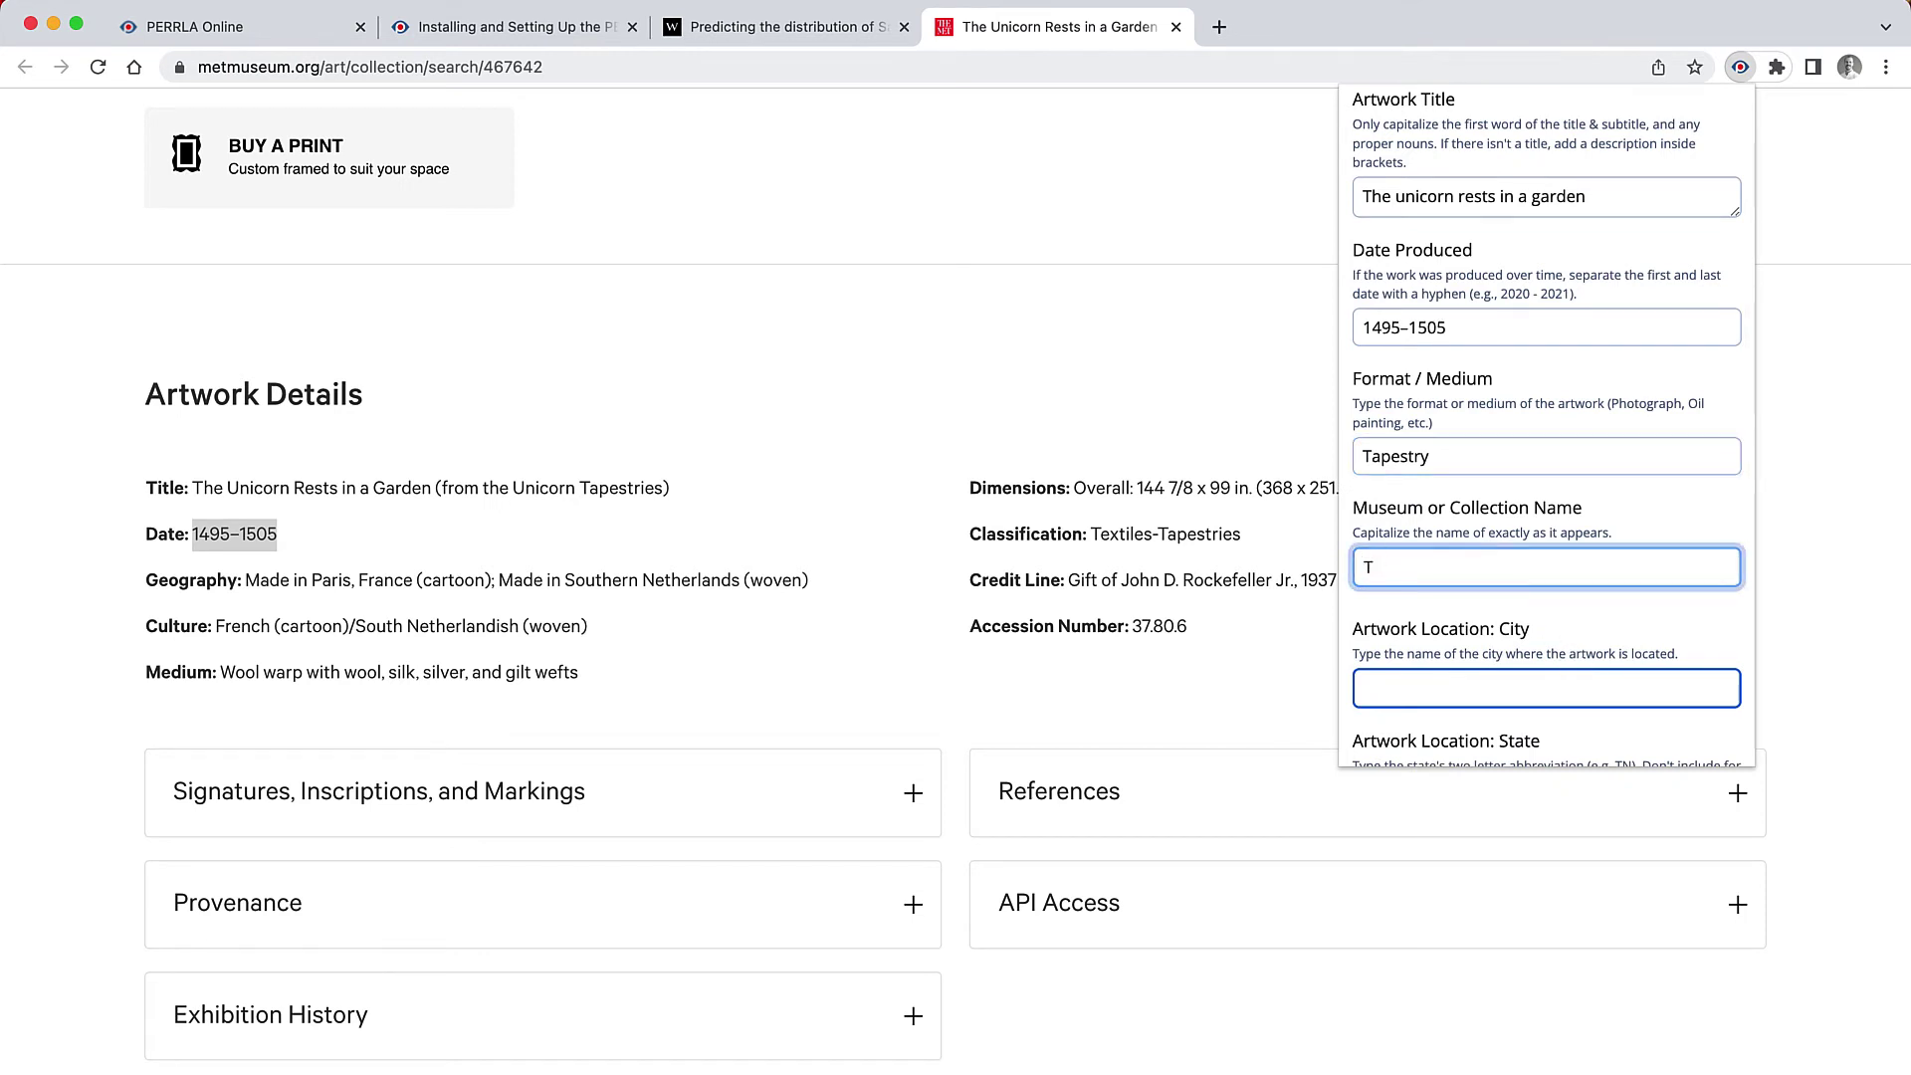
{"action": "type", "text": "he Met"}
Fill in the artwork location with city New York, state New York and country United States.
{"action": "scroll", "coordinate": [1548, 428], "scroll_direction": "down", "scroll_amount": 5}
{"action": "left_click", "coordinate": [1549, 460]}
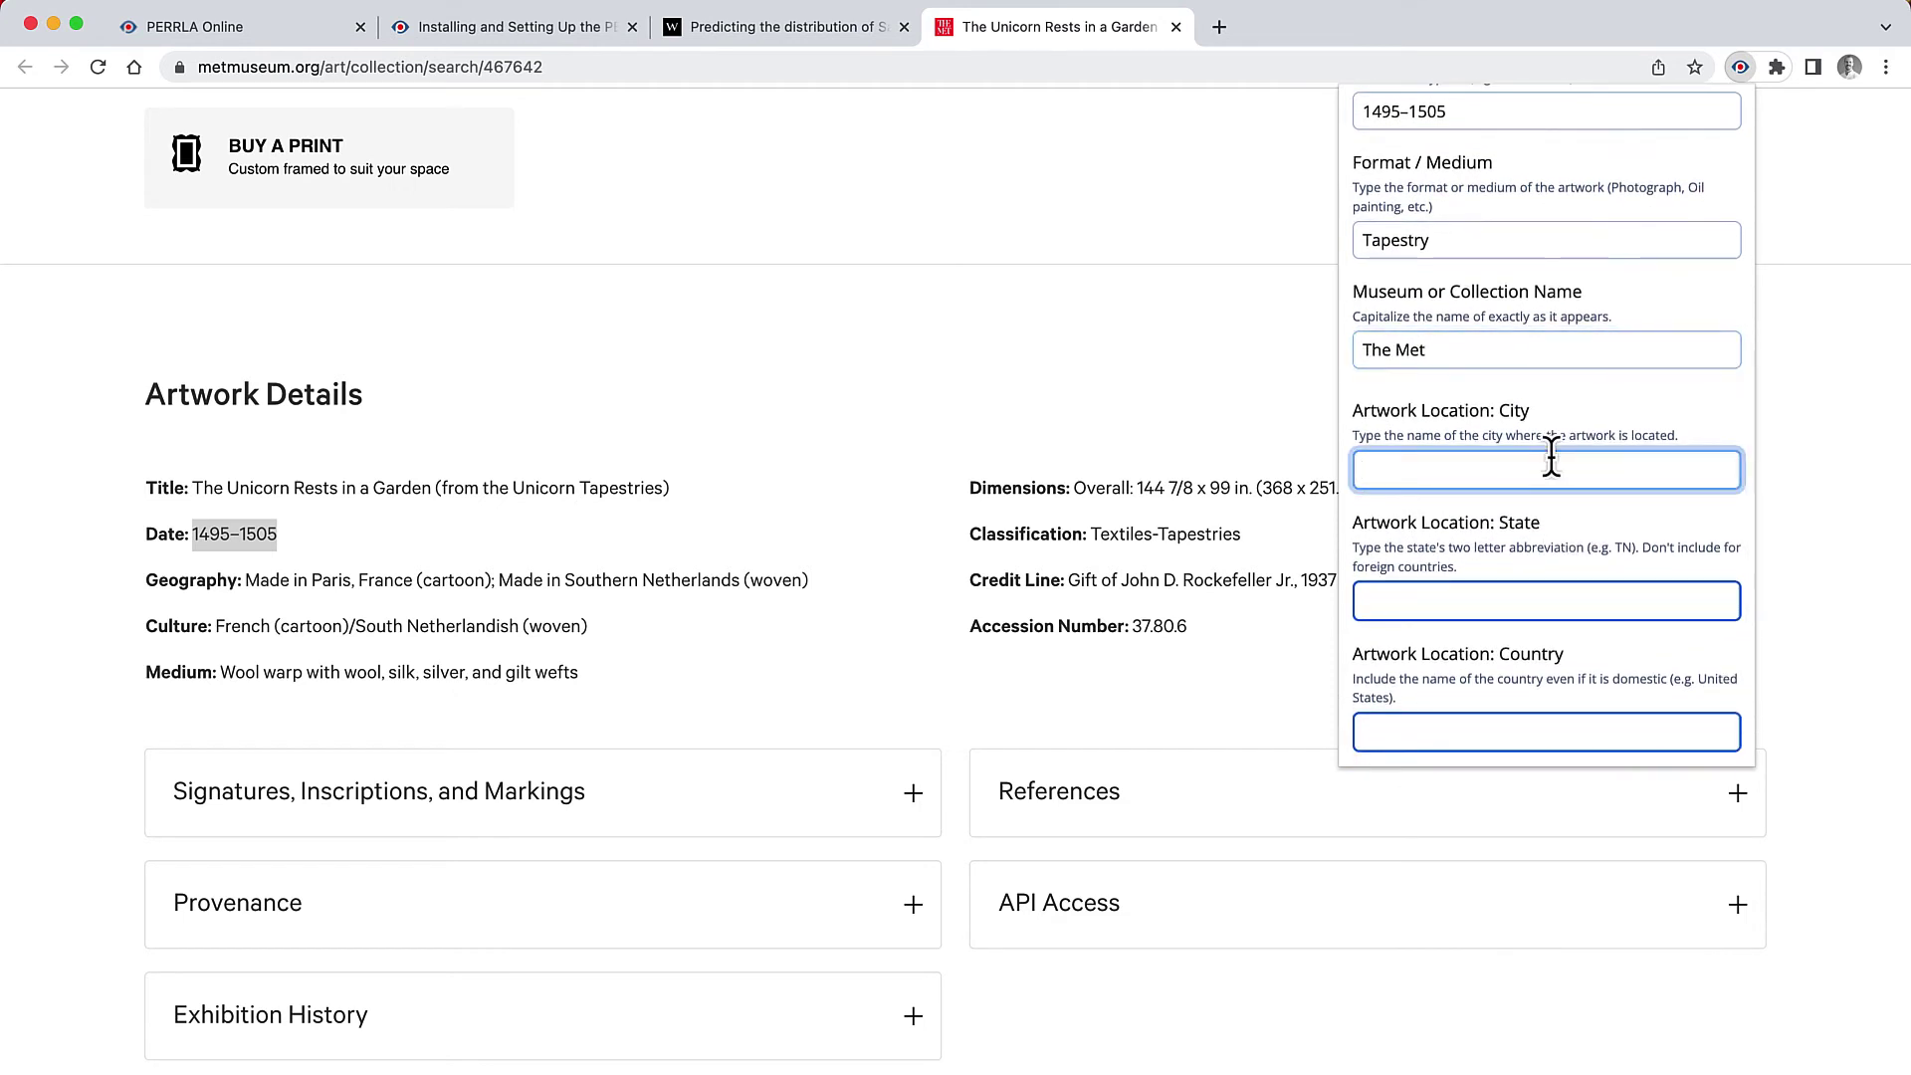
{"action": "type", "text": "New York"}
{"action": "key", "text": "Tab"}
{"action": "type", "text": "New York"}
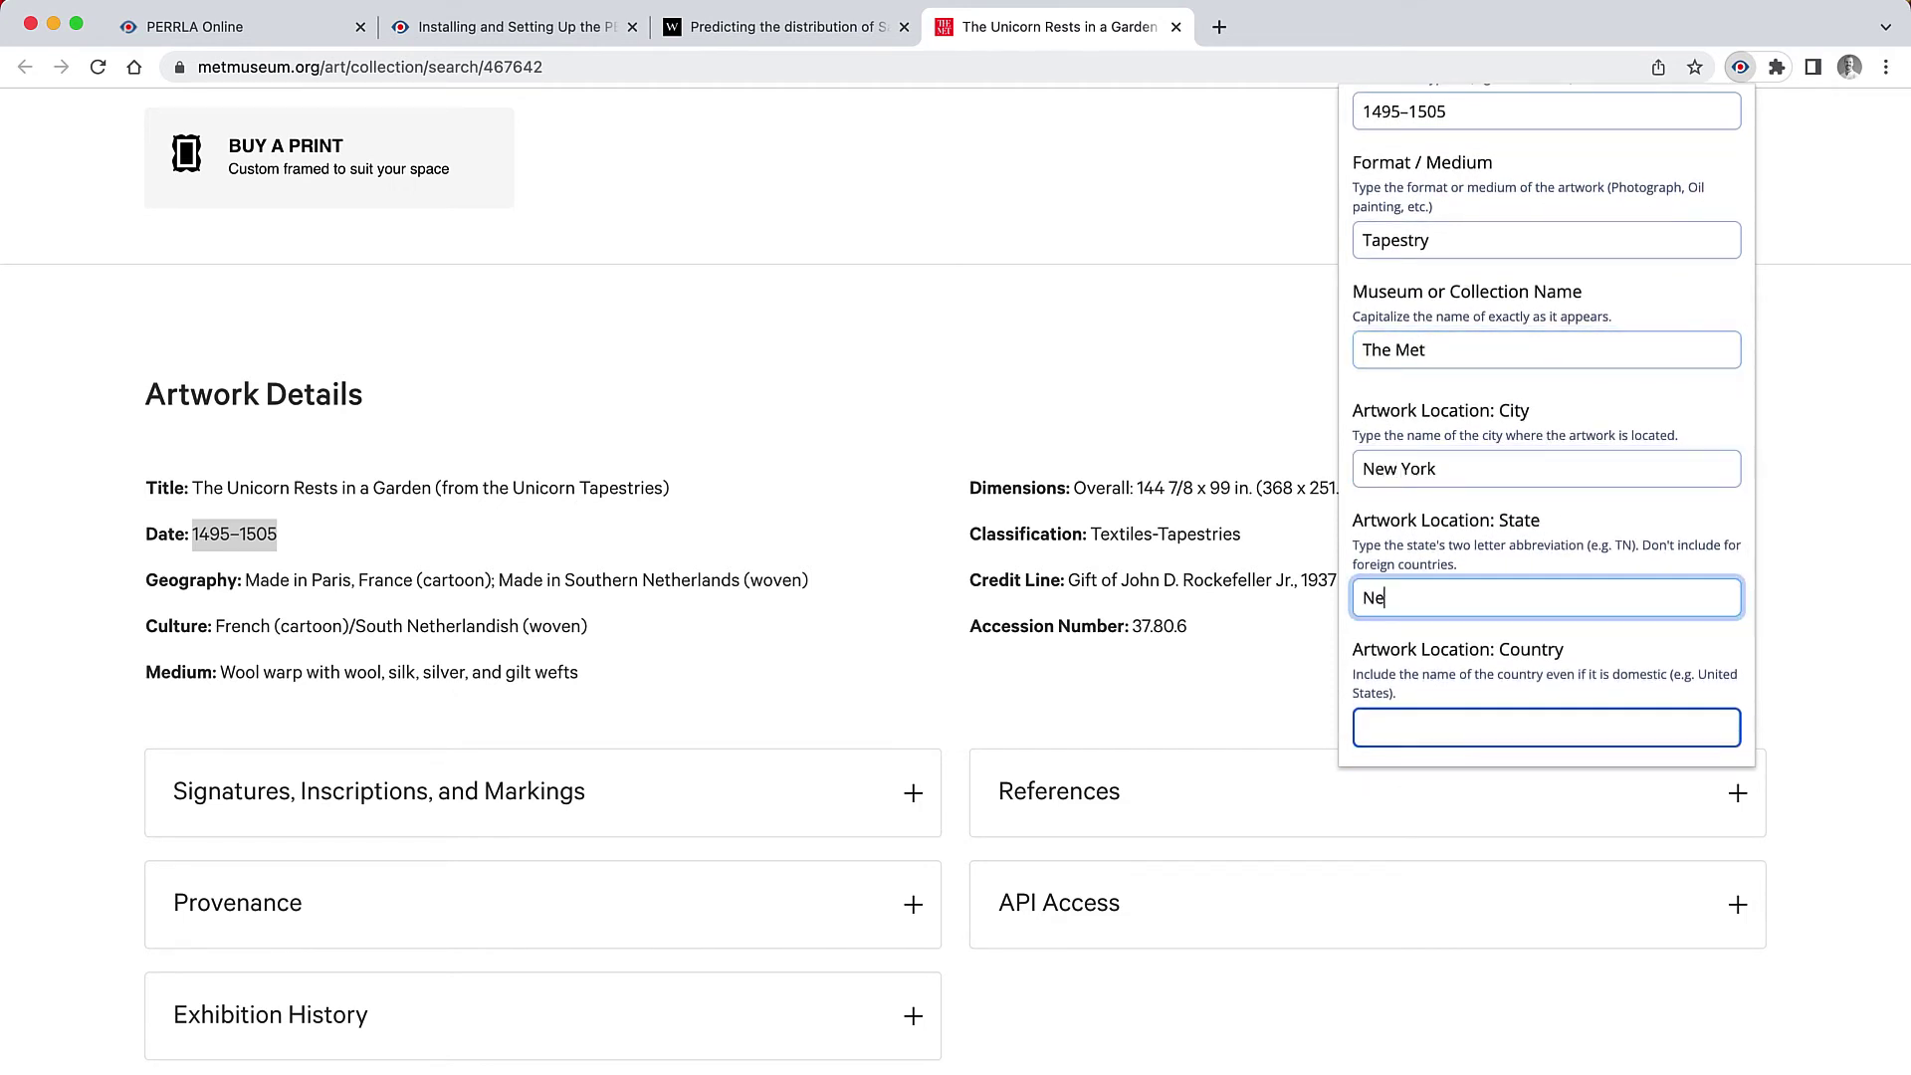
{"action": "key", "text": "Tab"}
{"action": "type", "text": "Unit"}
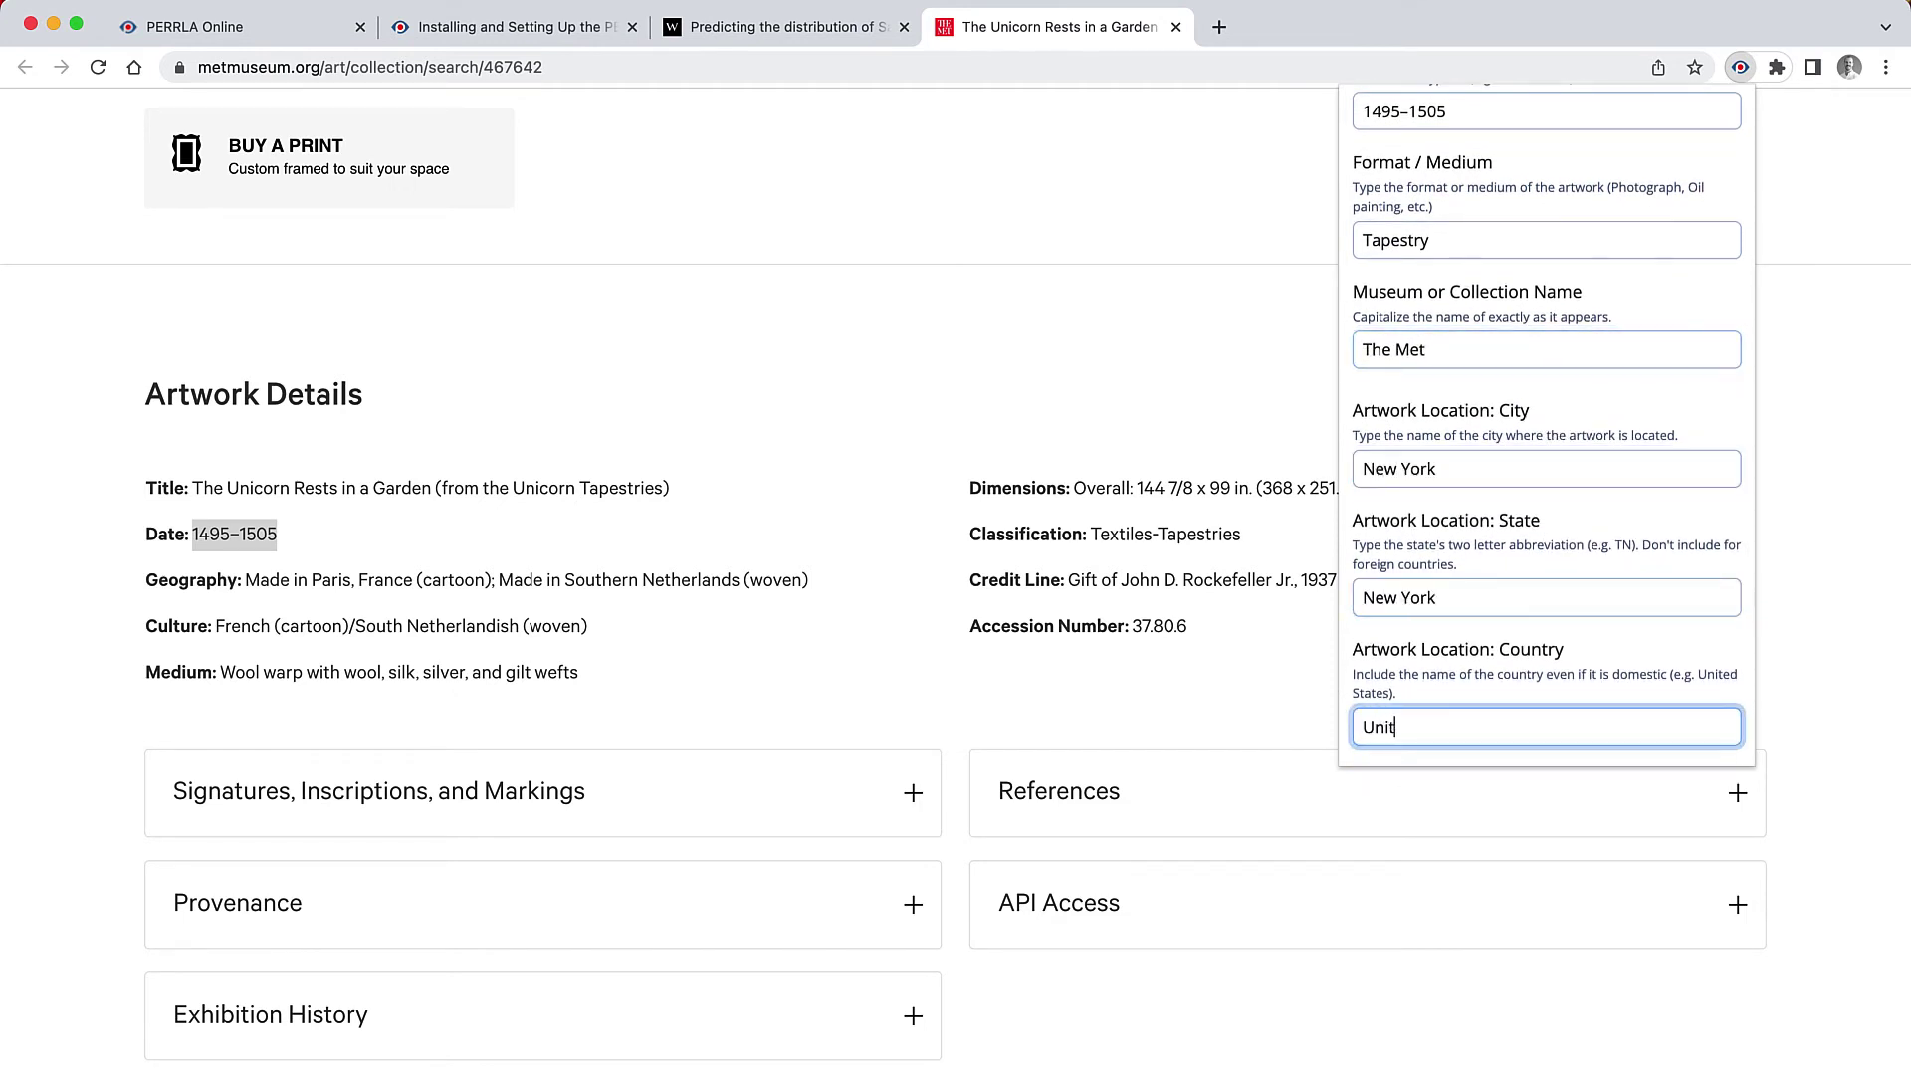
{"action": "type", "text": "ed States"}
{"action": "key", "text": "Tab"}
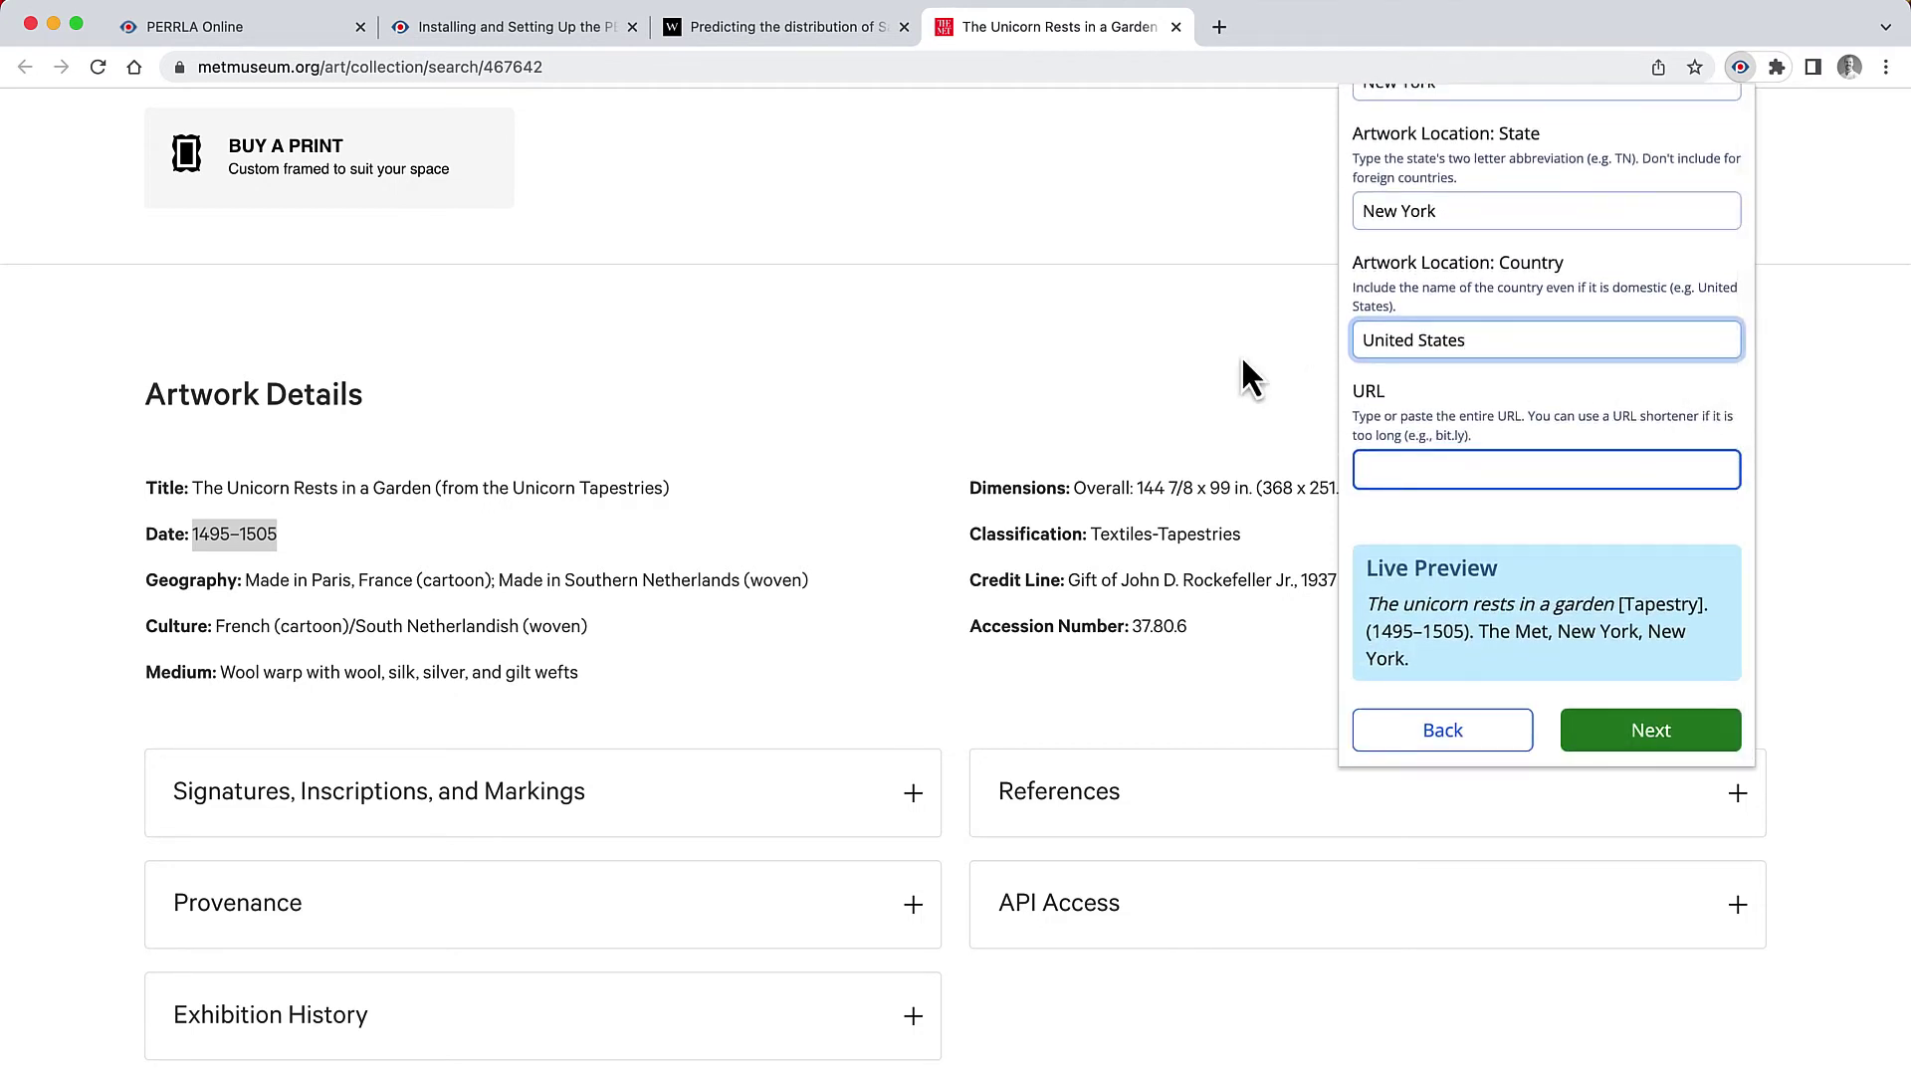
{"action": "left_click", "coordinate": [826, 229]}
{"action": "left_click", "coordinate": [523, 67]}
{"action": "key", "text": "super+c"}
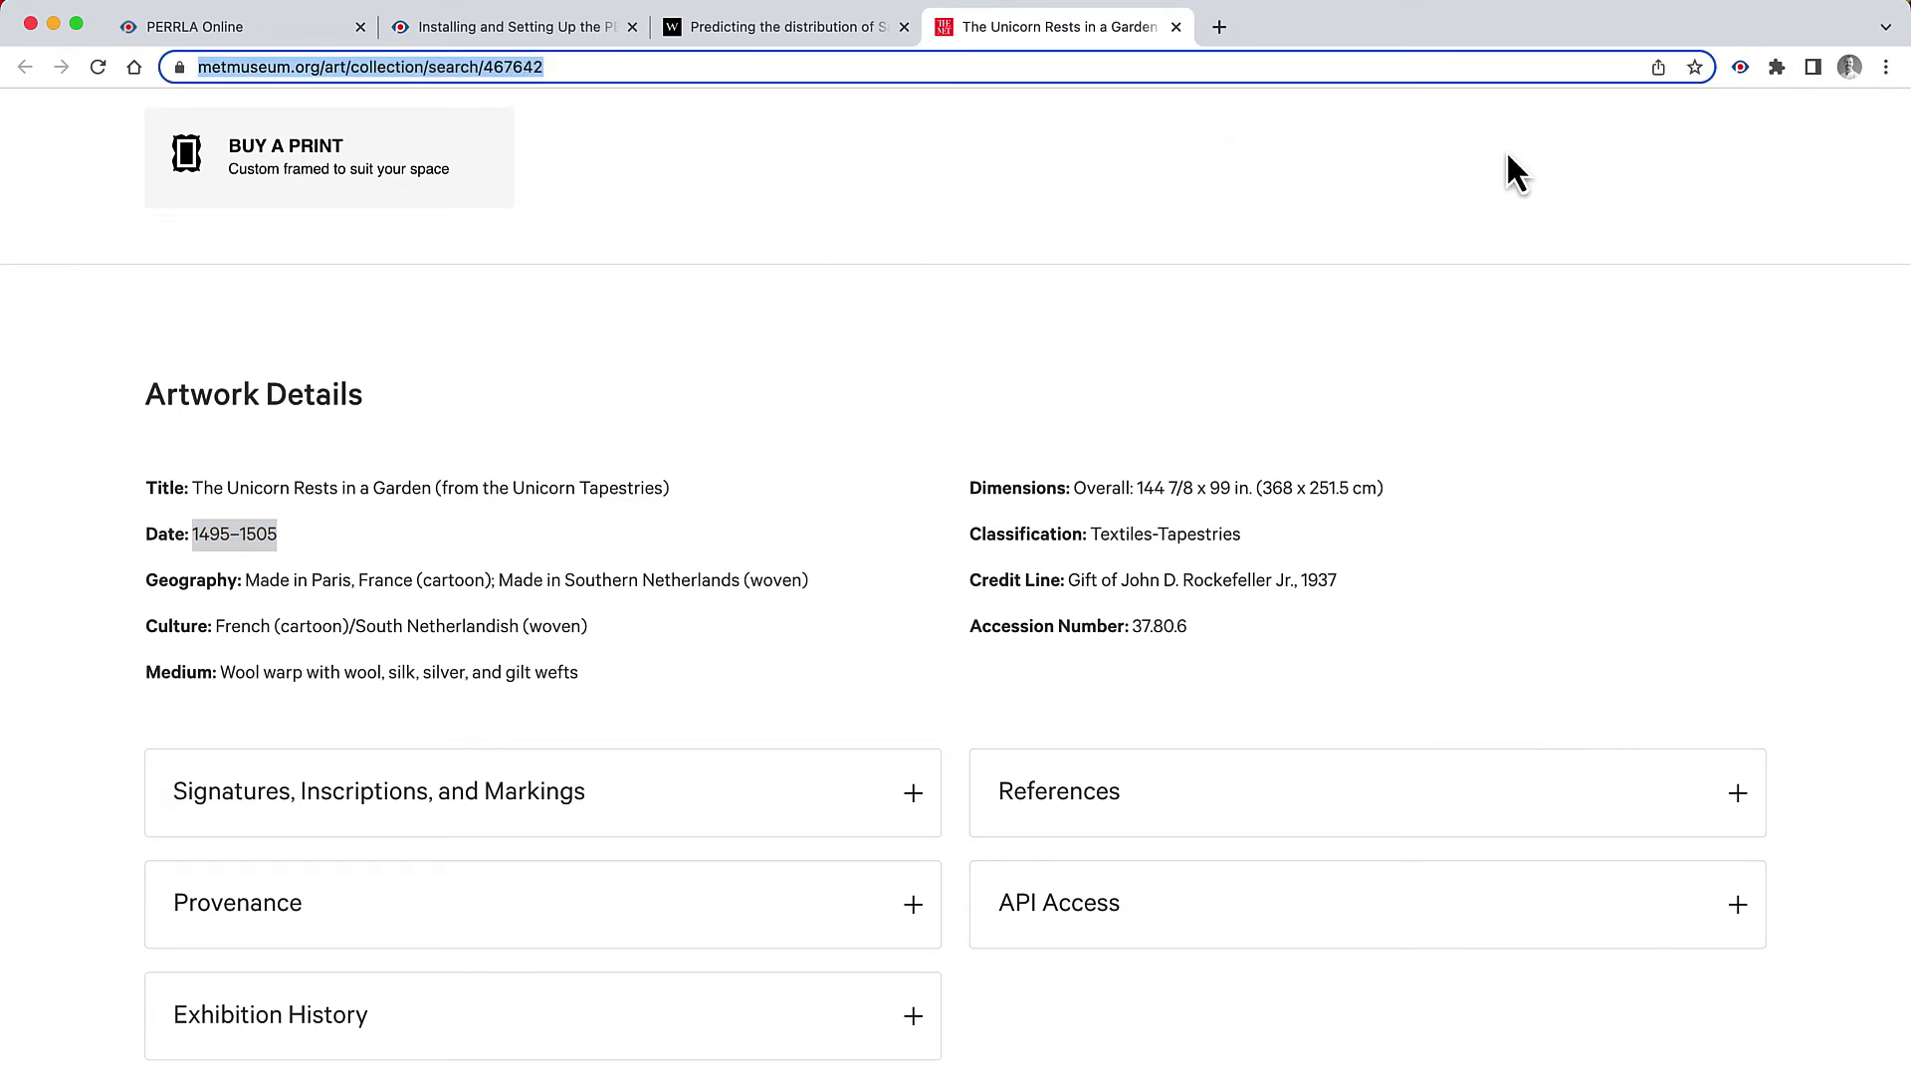
{"action": "left_click", "coordinate": [1742, 66]}
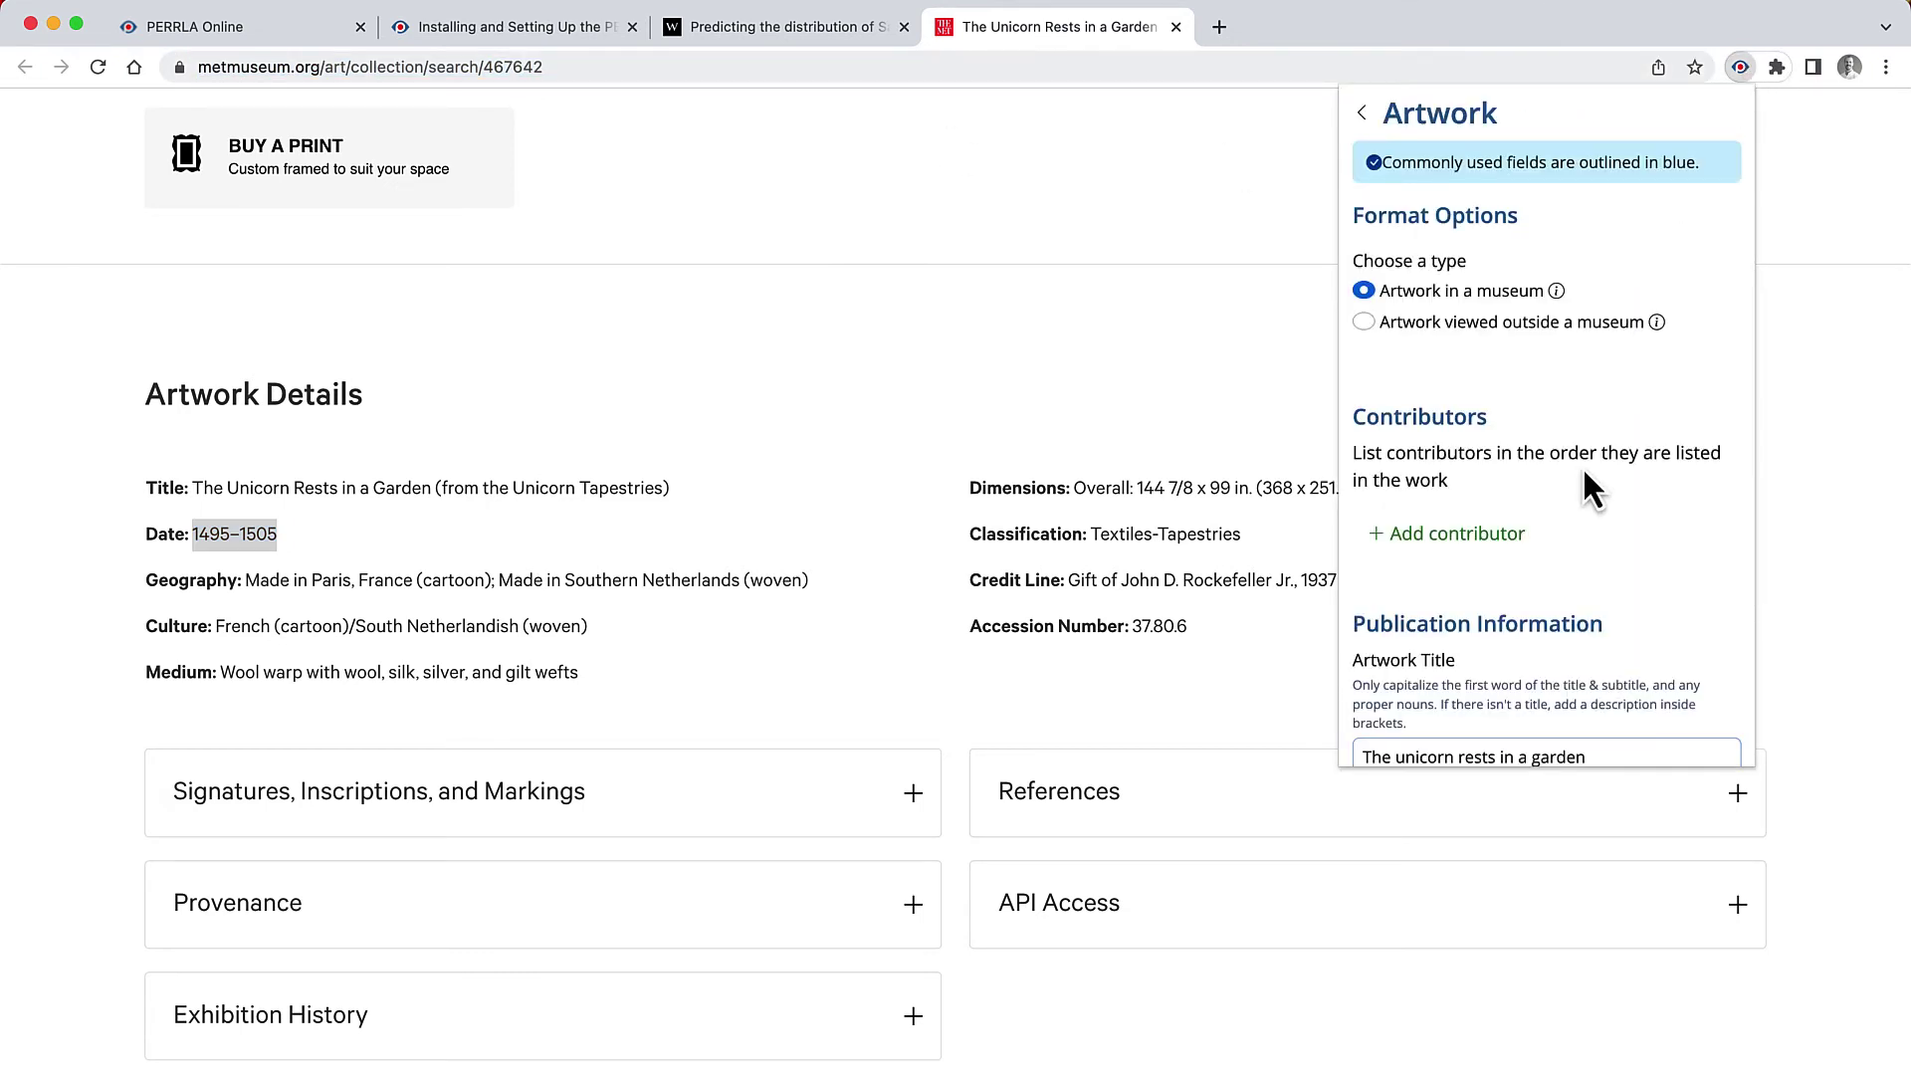
{"action": "key", "text": "super+v"}
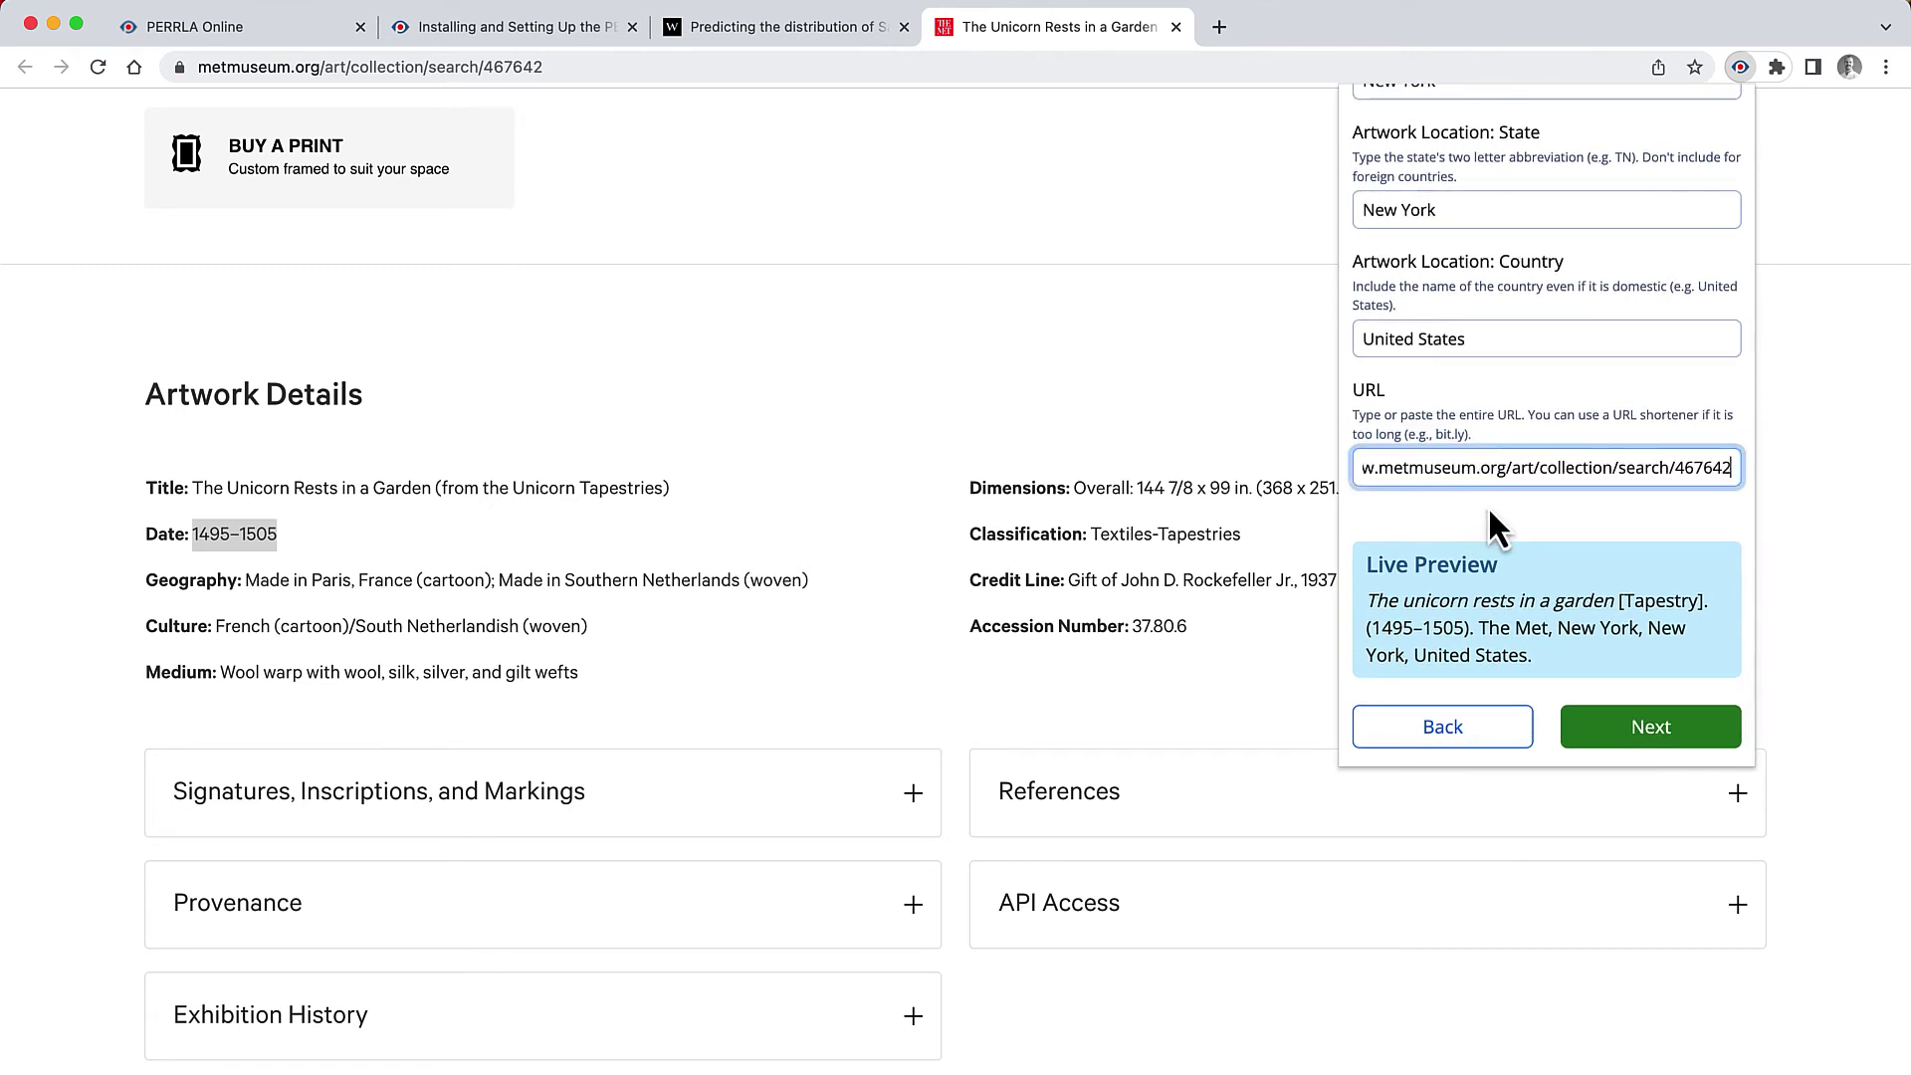
{"action": "left_click", "coordinate": [1490, 506]}
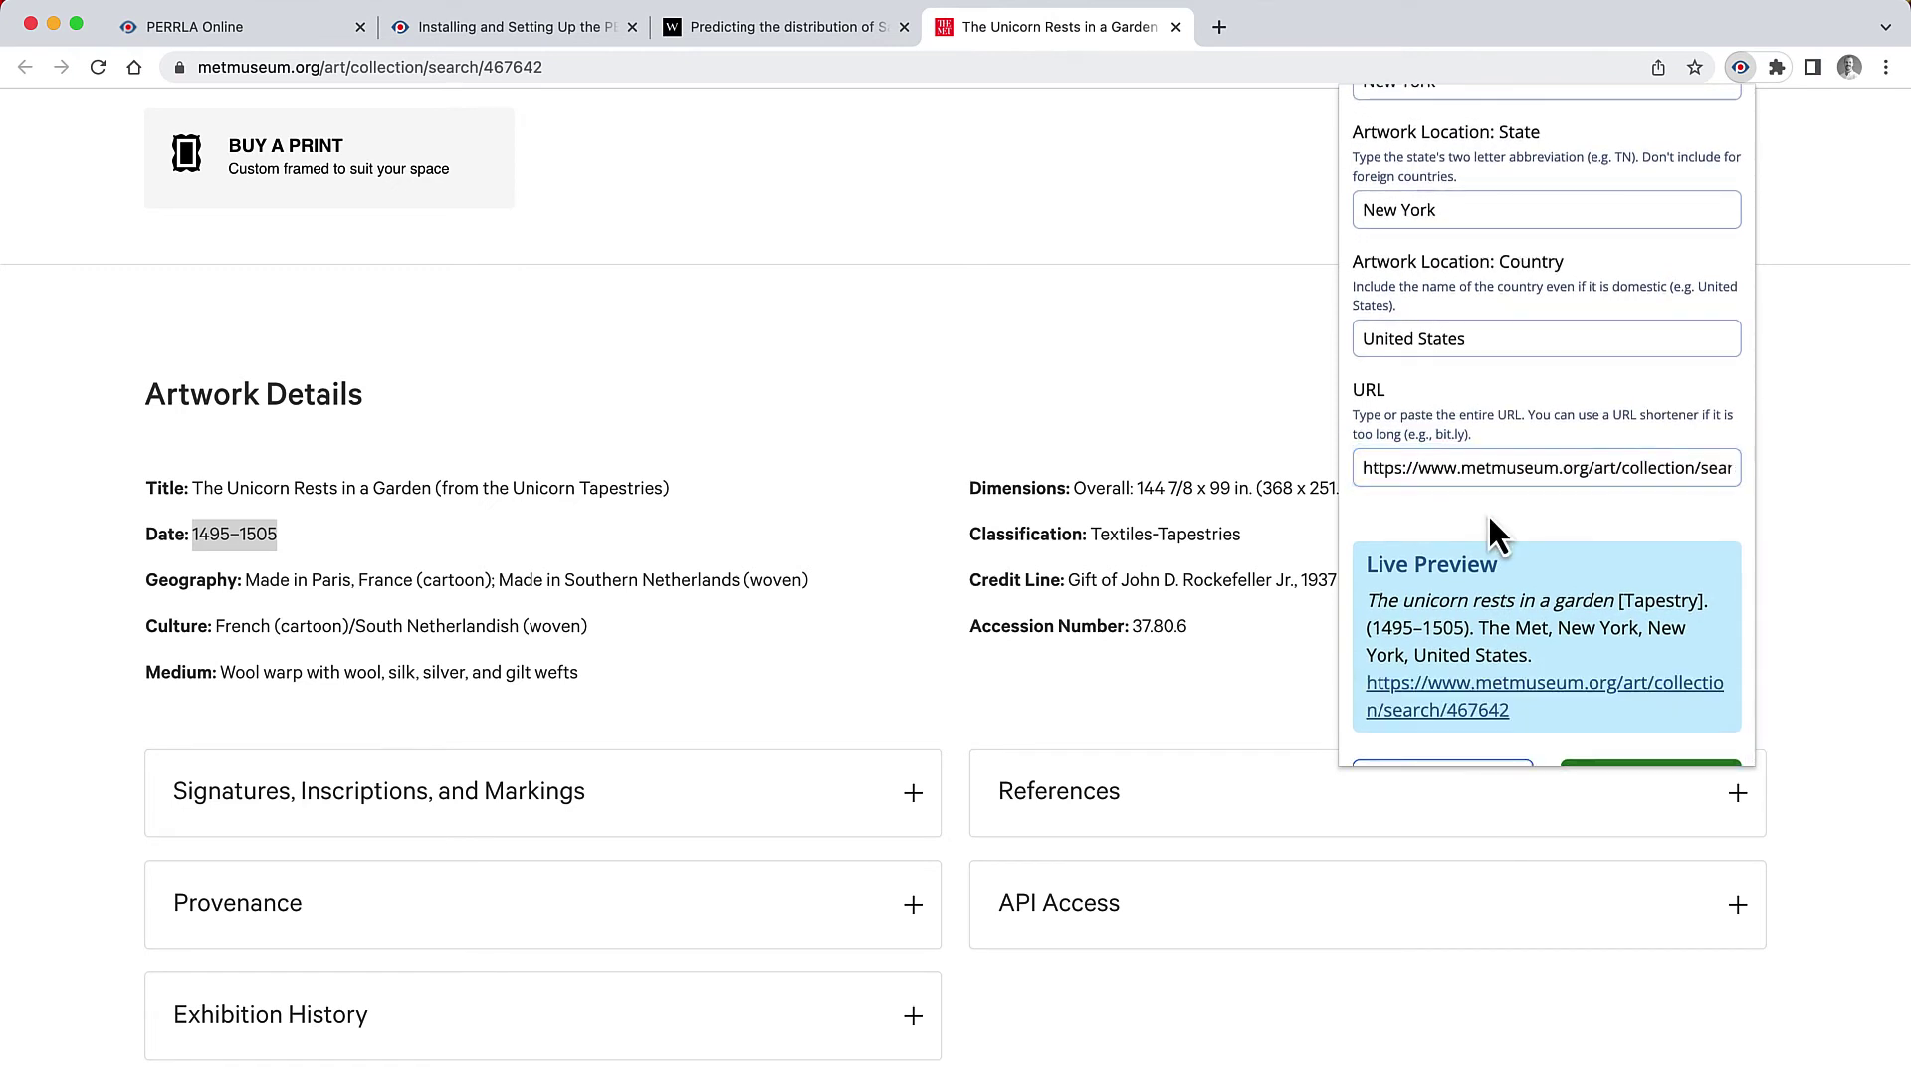
Create the artwork reference without a description or tags, and return to the References list in PERRLA Online.
{"action": "scroll", "coordinate": [1598, 710], "scroll_direction": "down", "scroll_amount": 1}
{"action": "left_click", "coordinate": [1640, 727]}
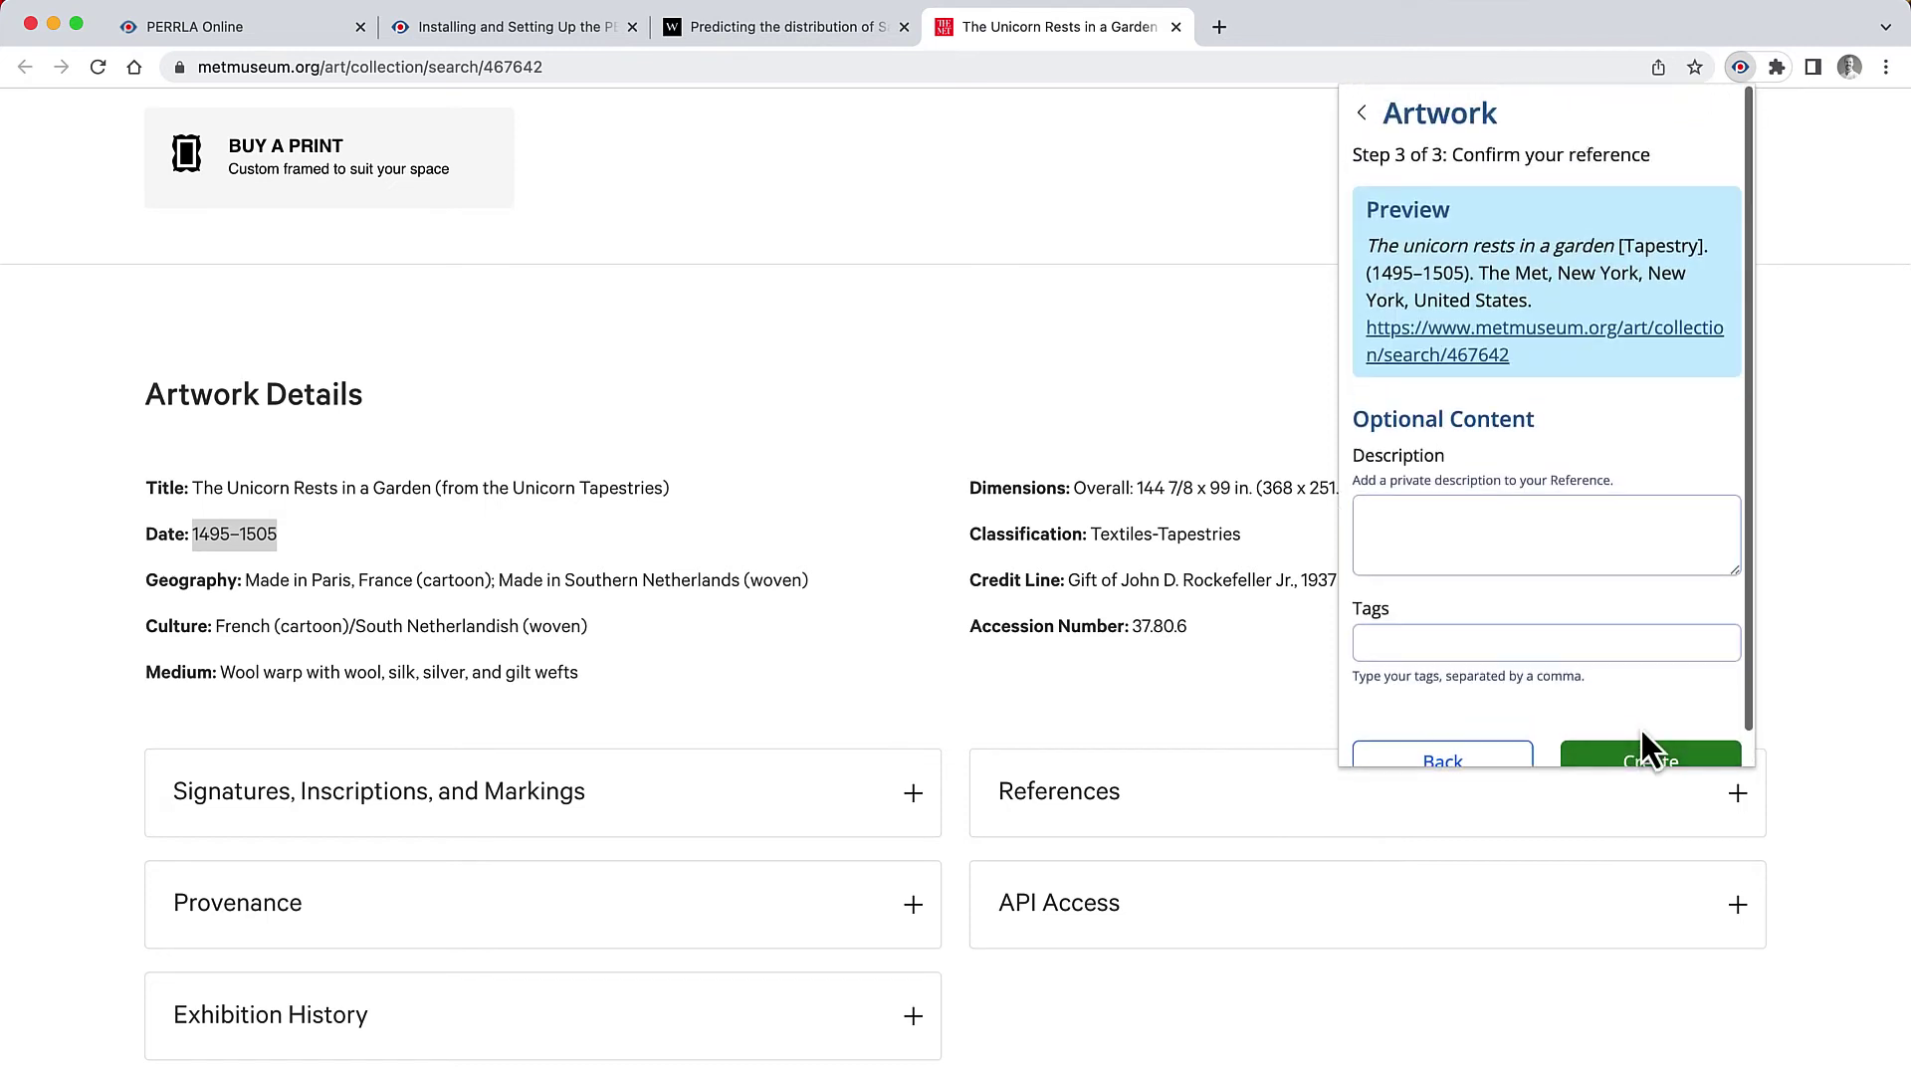
{"action": "left_click", "coordinate": [1643, 722]}
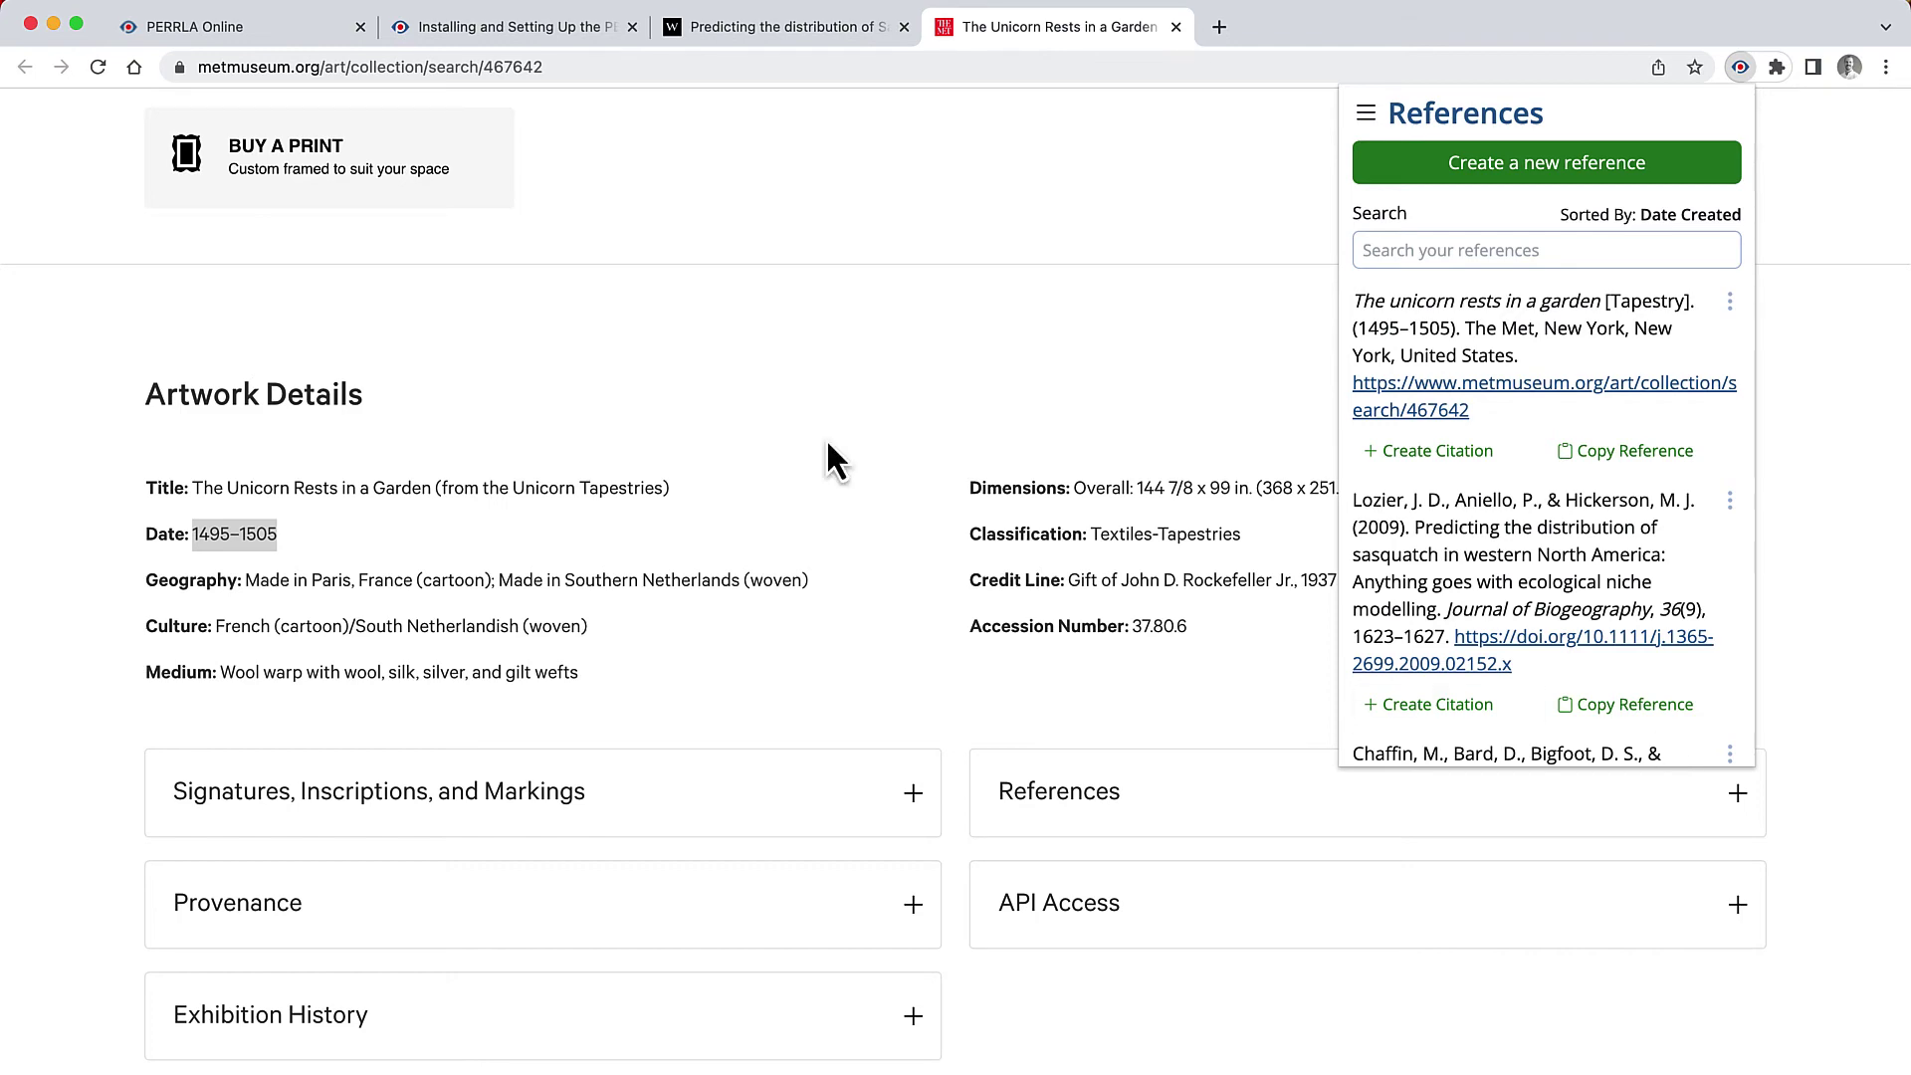
{"action": "left_click", "coordinate": [283, 26]}
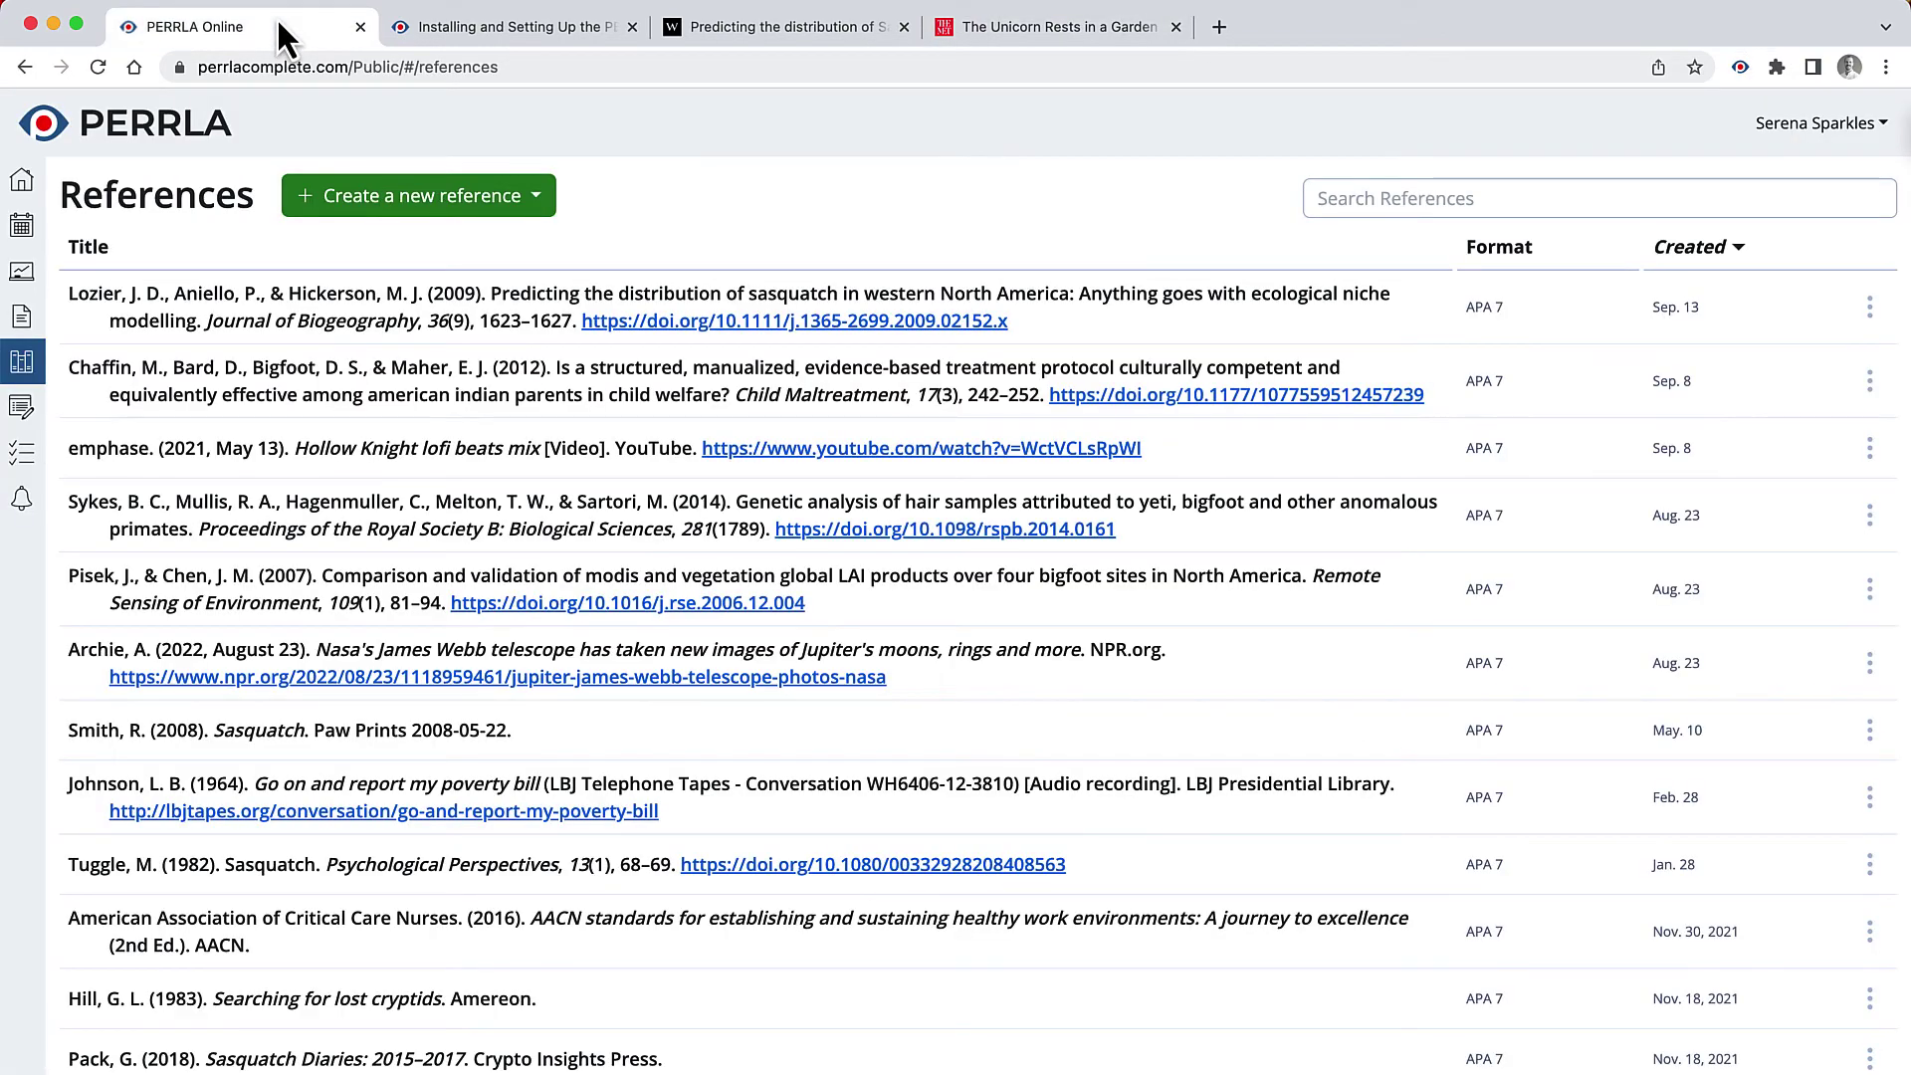